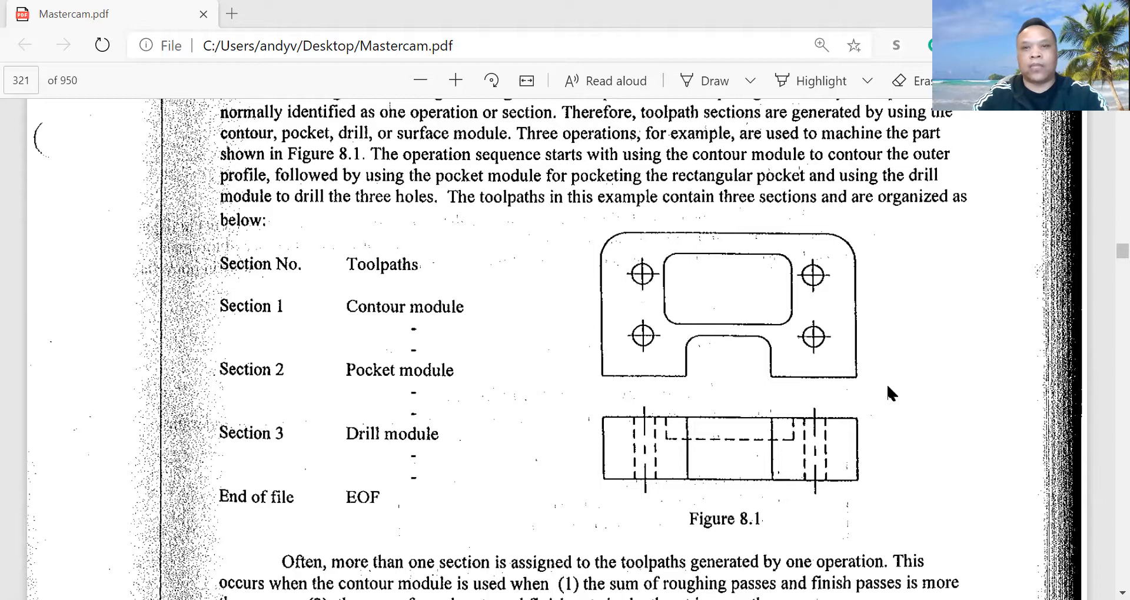
Switch to Mastercam and create a rectangle 40 wide and 20 high, centred on the origin.
scroll(893, 421, up, 2)
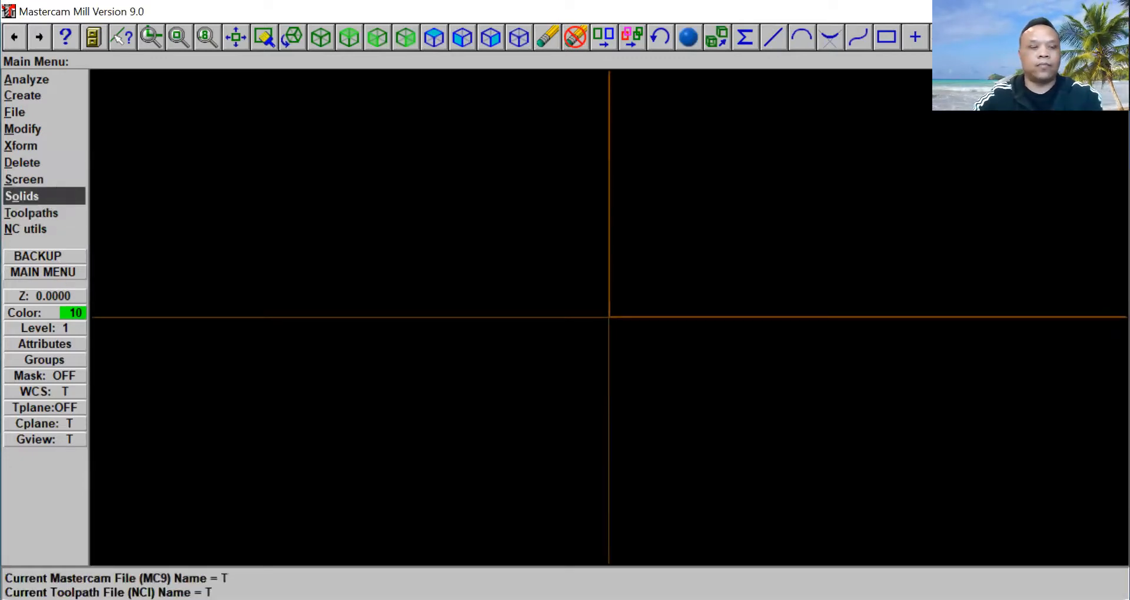
click(34, 98)
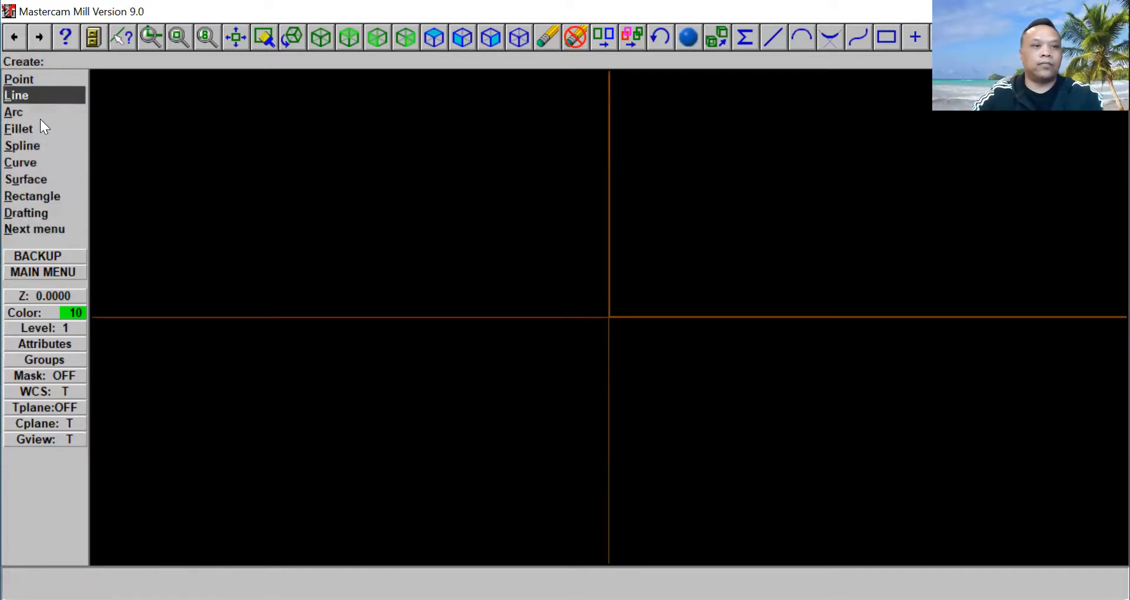
click(53, 195)
click(41, 80)
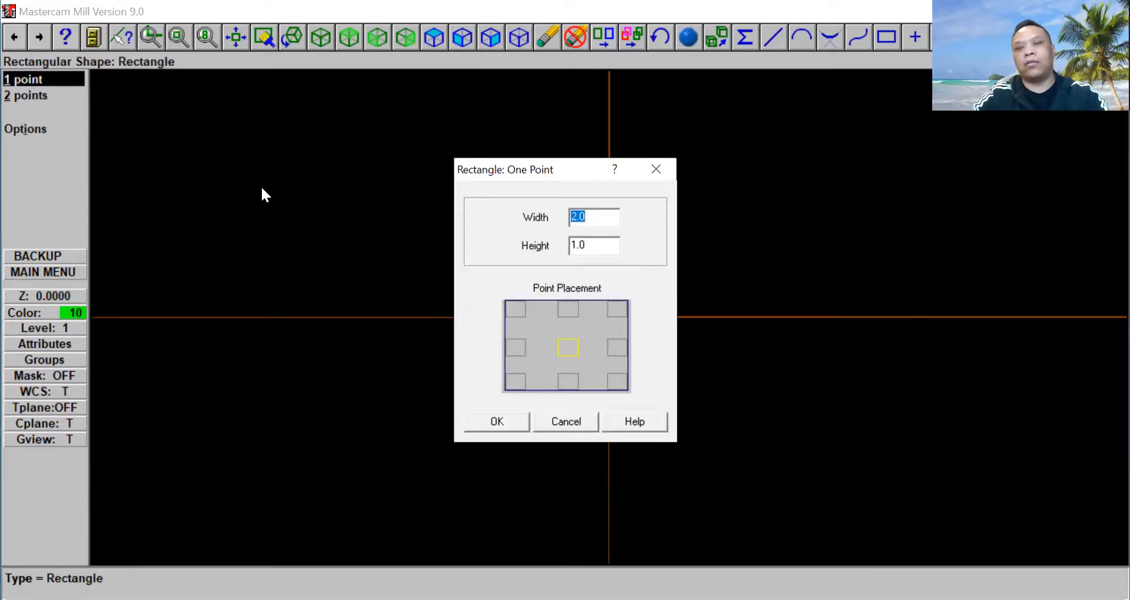
text(40)
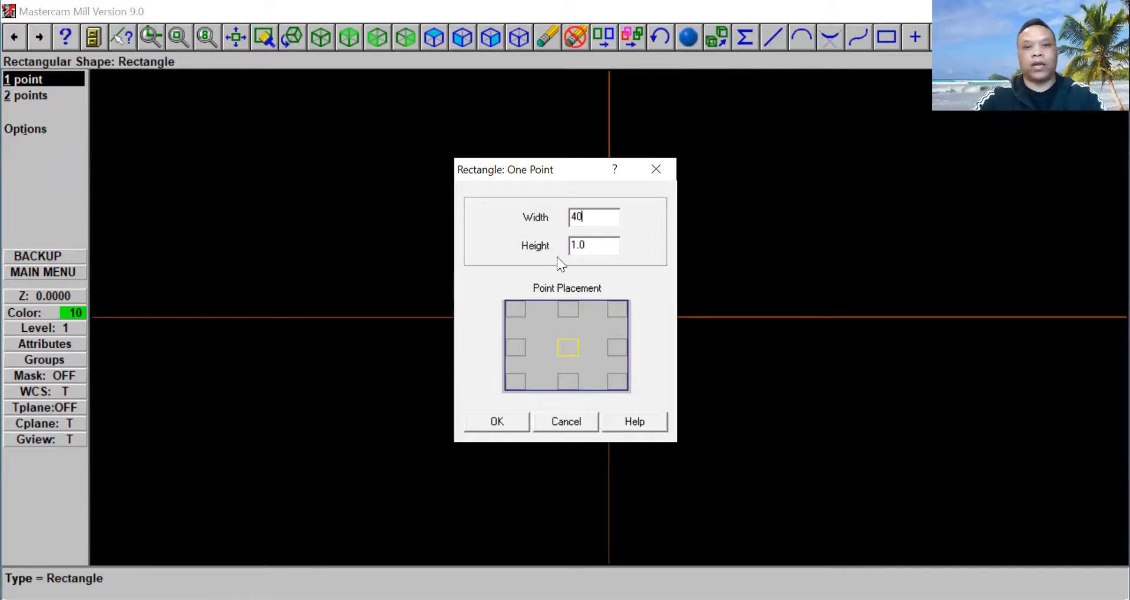
double_click(594, 245)
text(20)
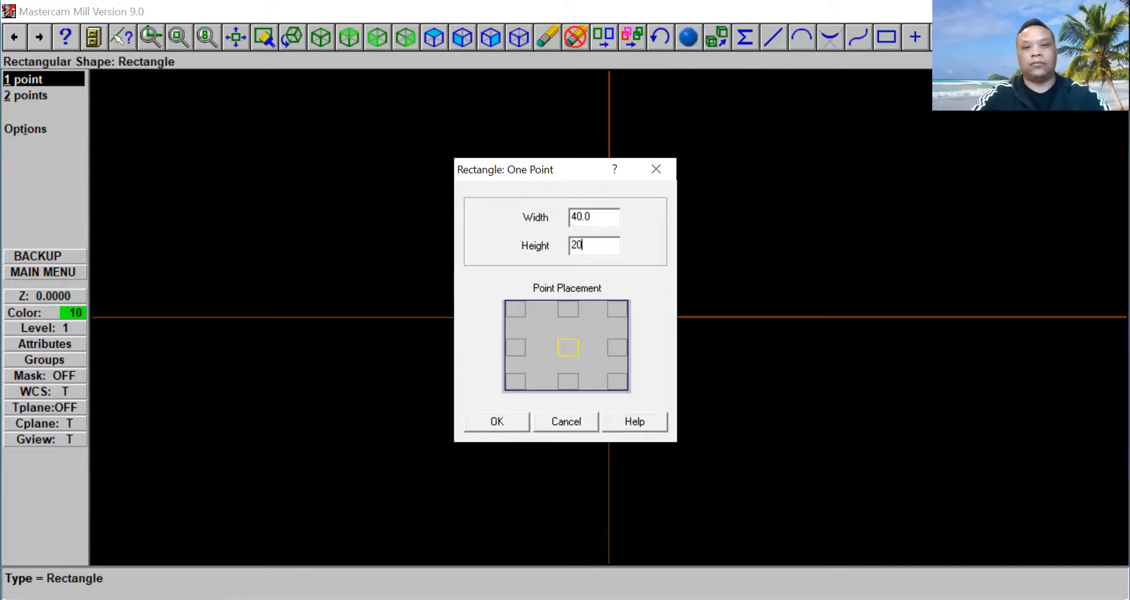
click(495, 421)
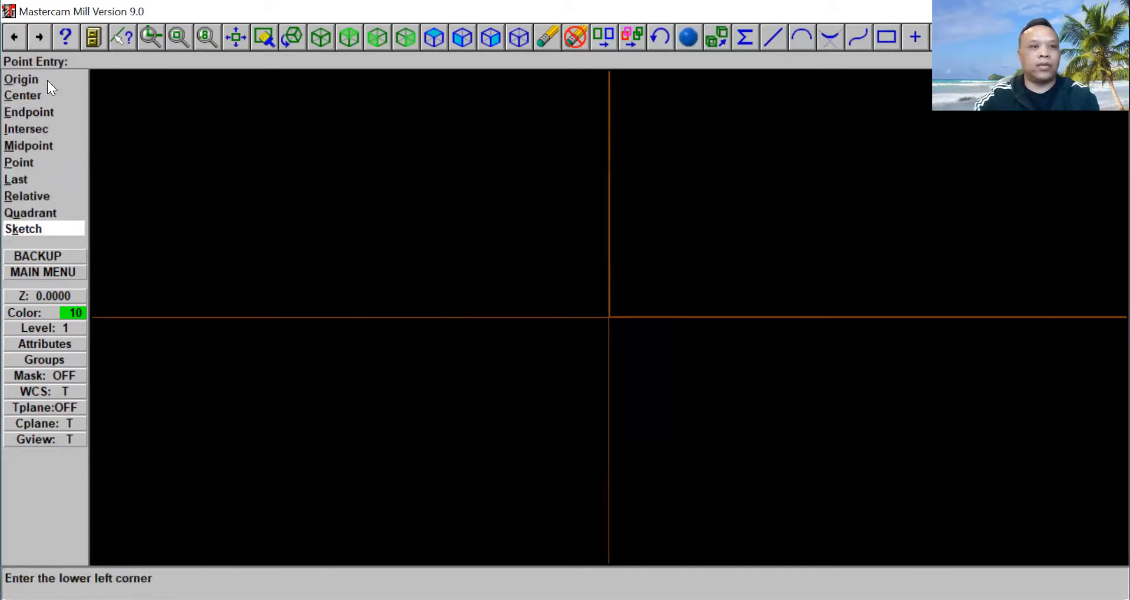
click(47, 80)
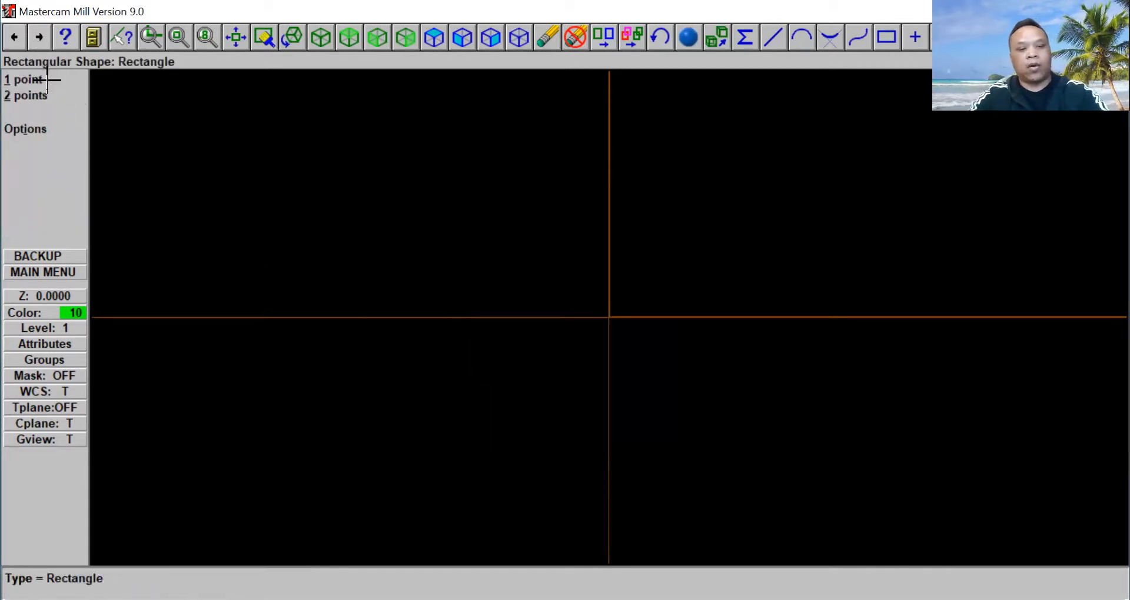
key(F2)
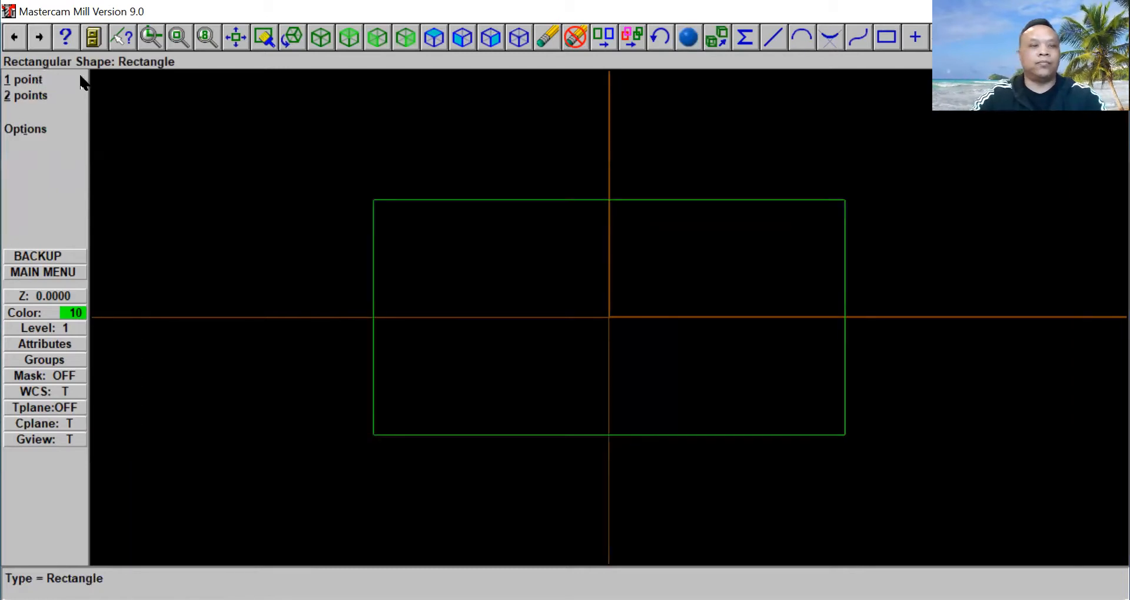
click(56, 270)
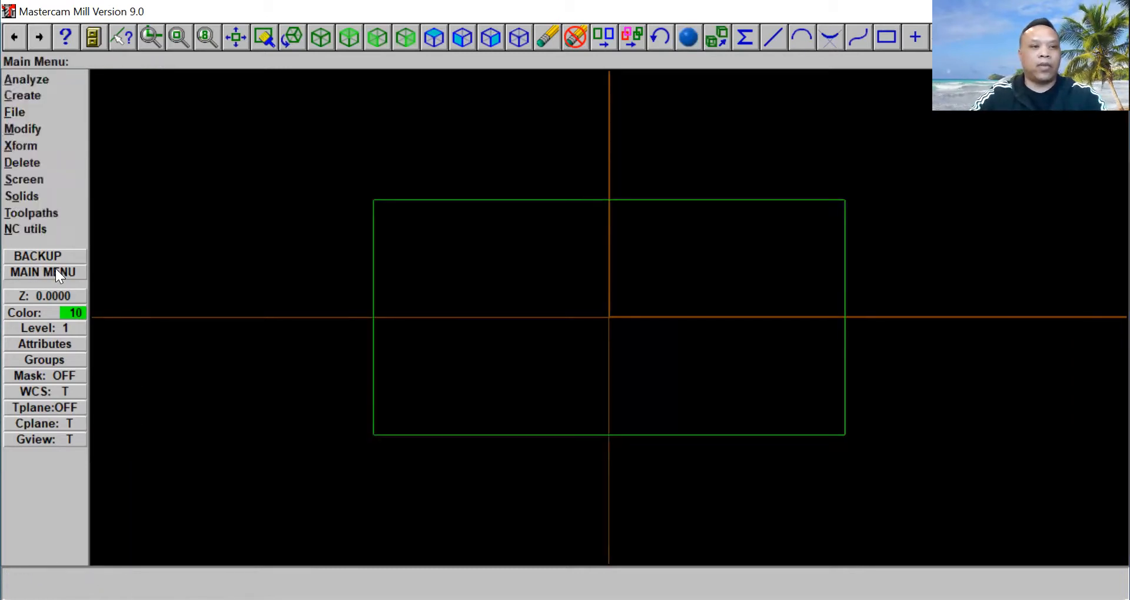
Offset a copy of the rectangle's left edge inward by a distance of 3.
click(46, 146)
click(46, 161)
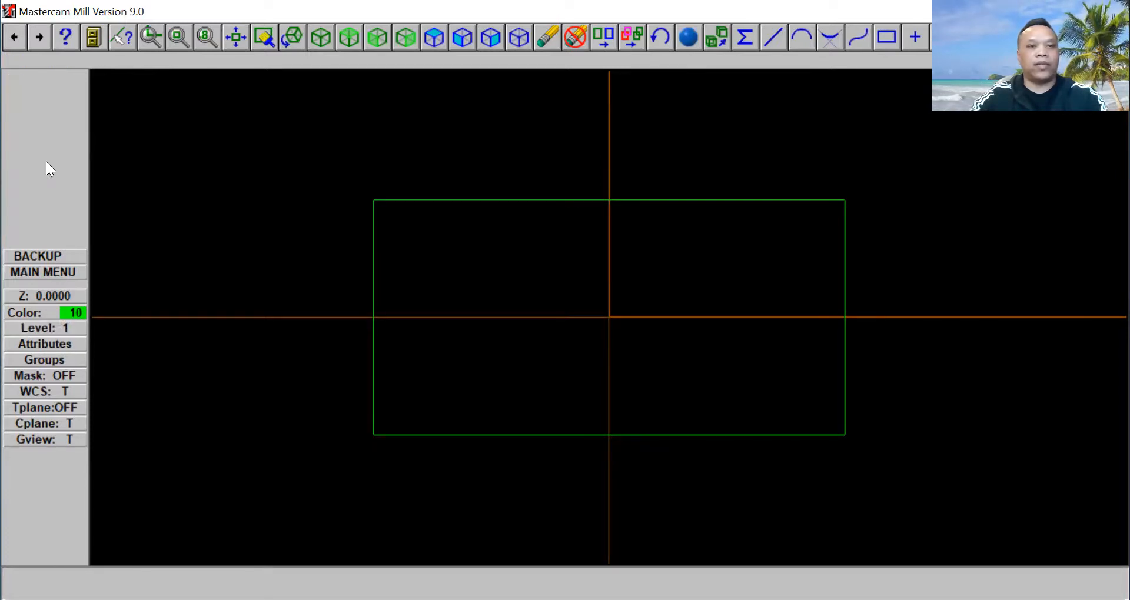
click(483, 232)
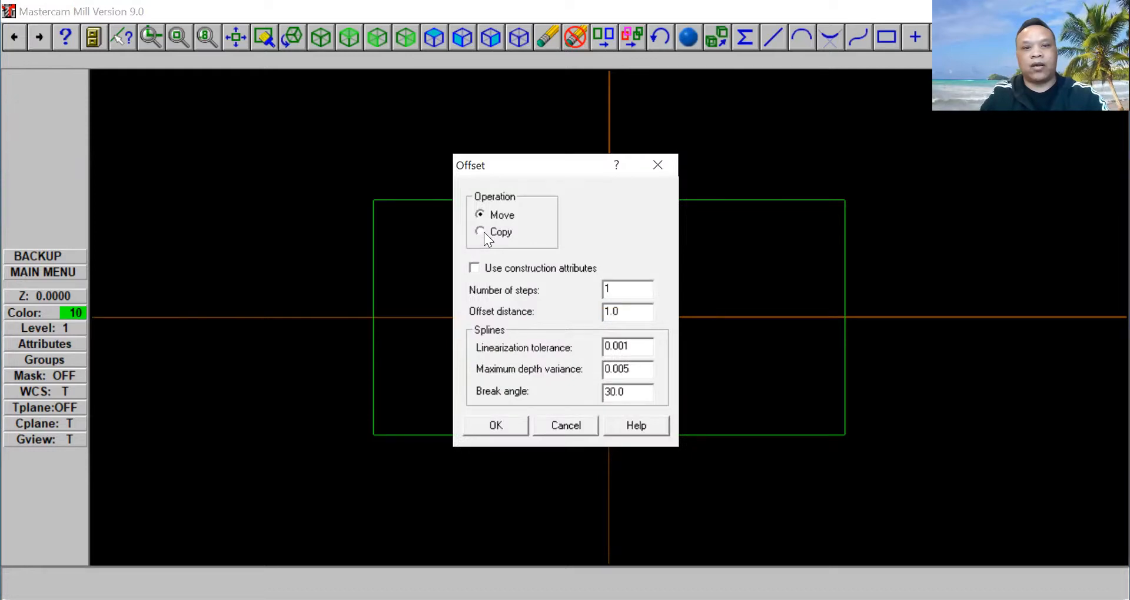
drag(631, 314, 543, 323)
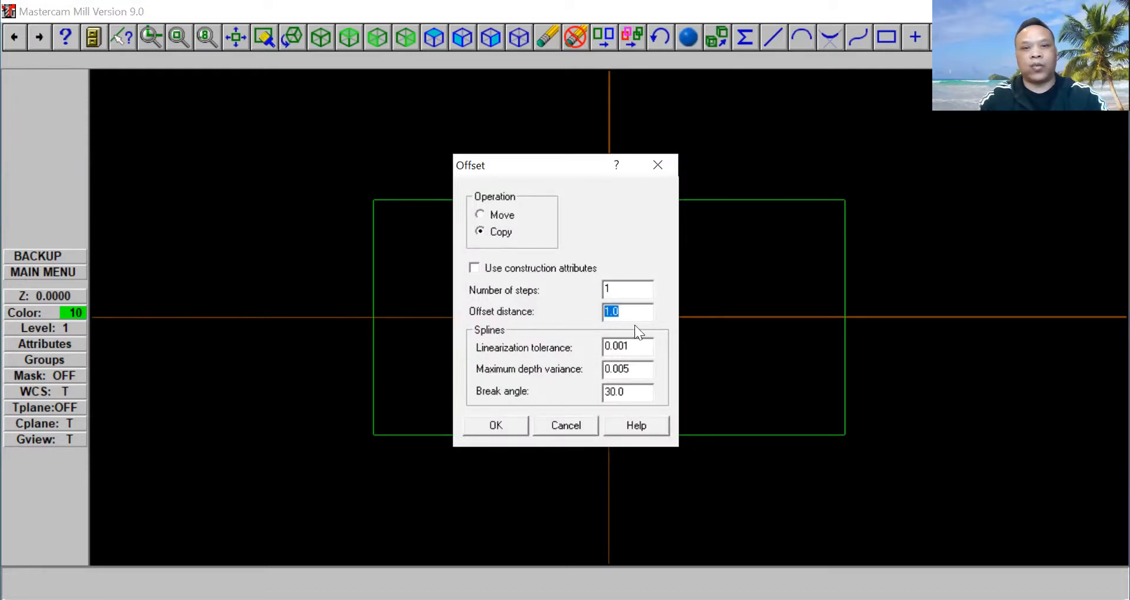
text(3)
click(486, 420)
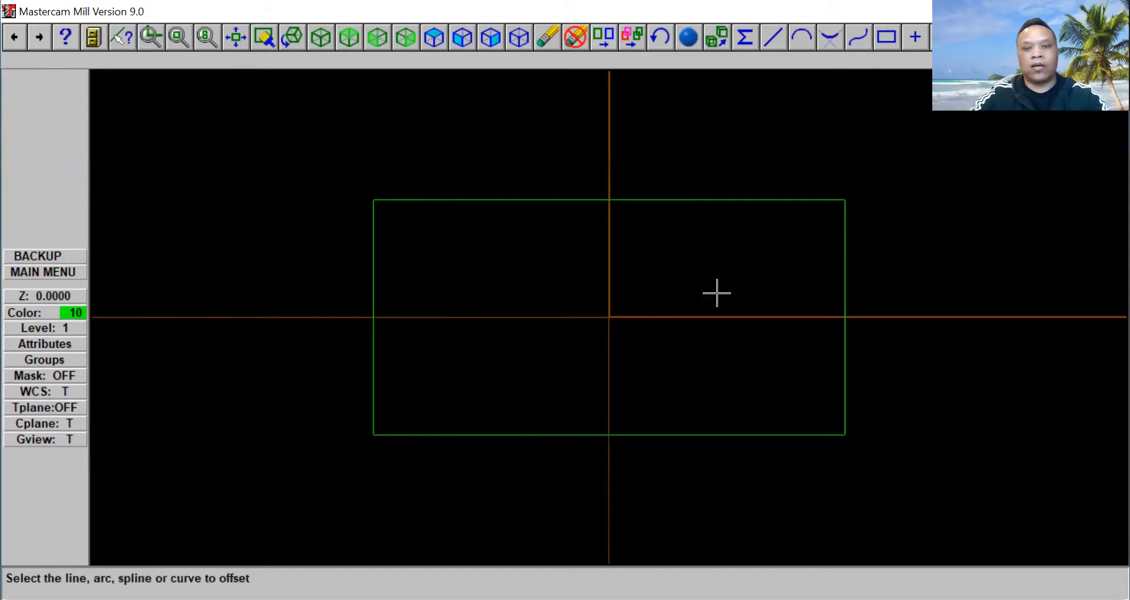
click(378, 366)
click(416, 365)
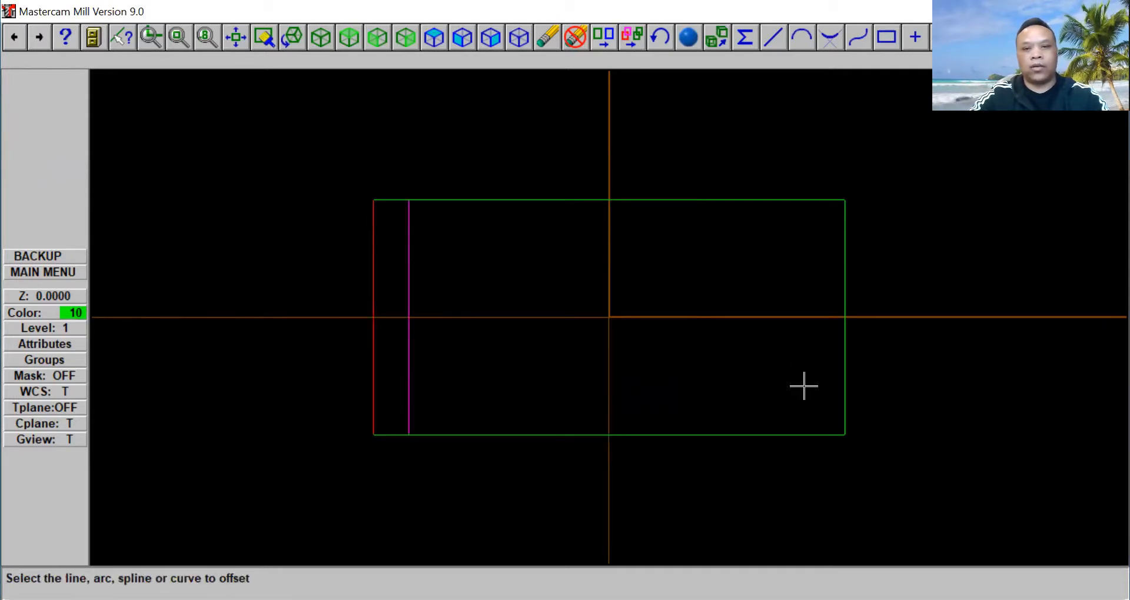
Offset copies of the rectangle's right, bottom and top edges inward by the same distance of 3.
click(843, 376)
click(807, 376)
click(704, 434)
click(698, 398)
click(664, 201)
click(664, 261)
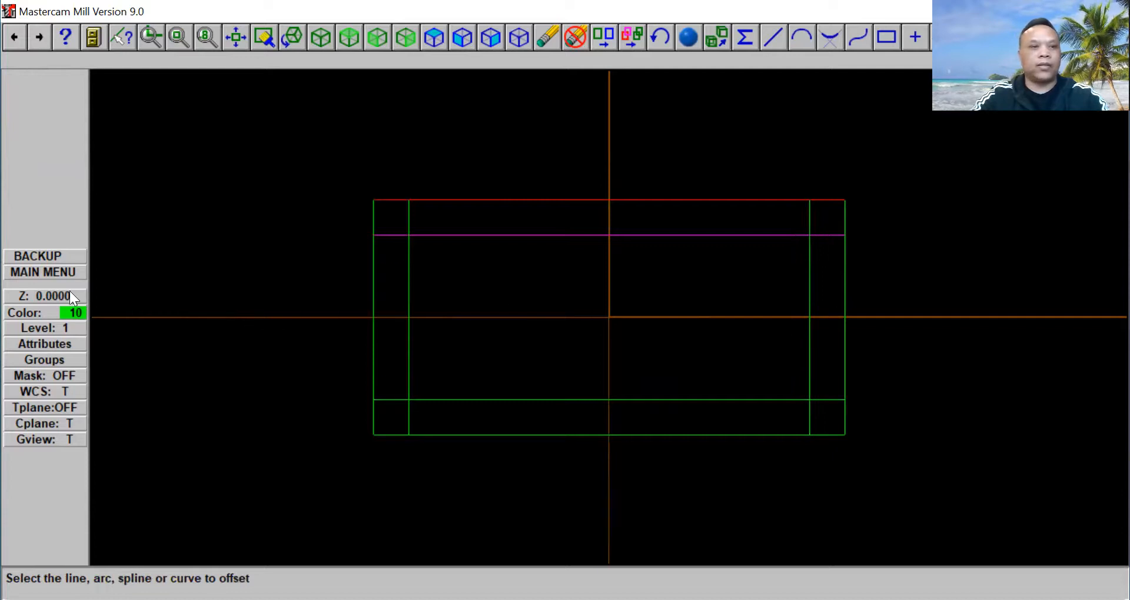
click(55, 272)
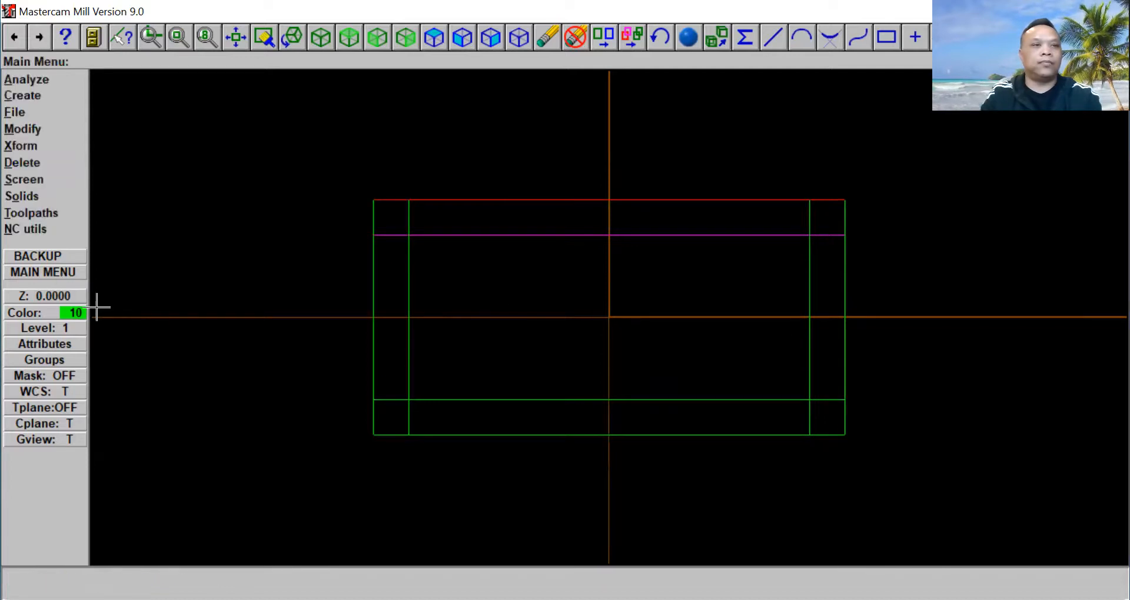
Create position points at the four corner intersections of the inner offset lines.
click(40, 96)
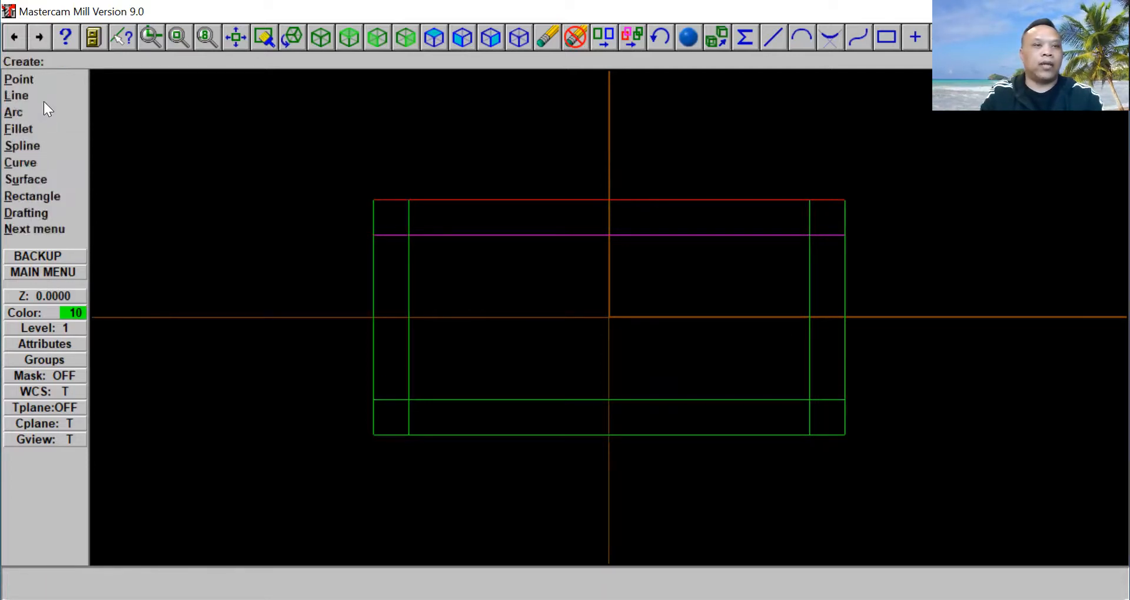
click(40, 83)
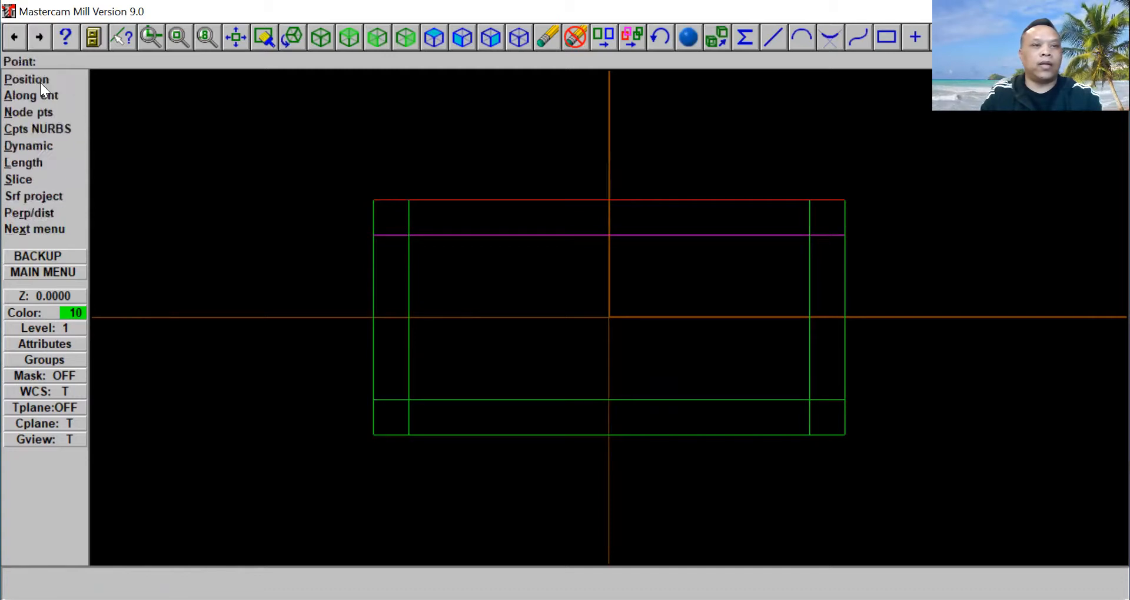
click(41, 79)
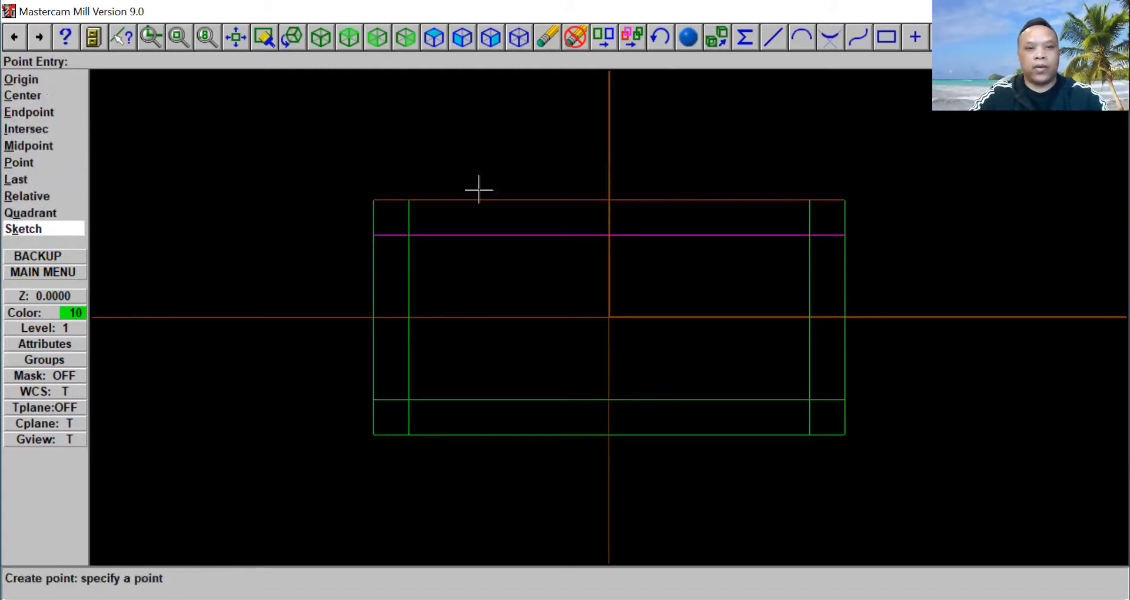
key(i)
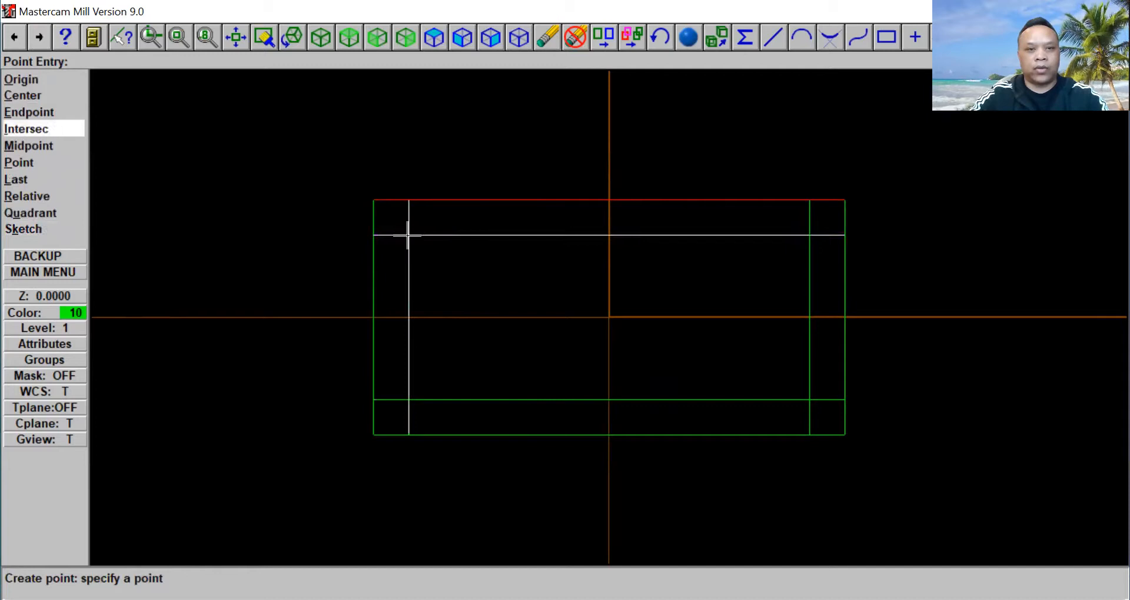
key(i)
click(811, 235)
click(811, 234)
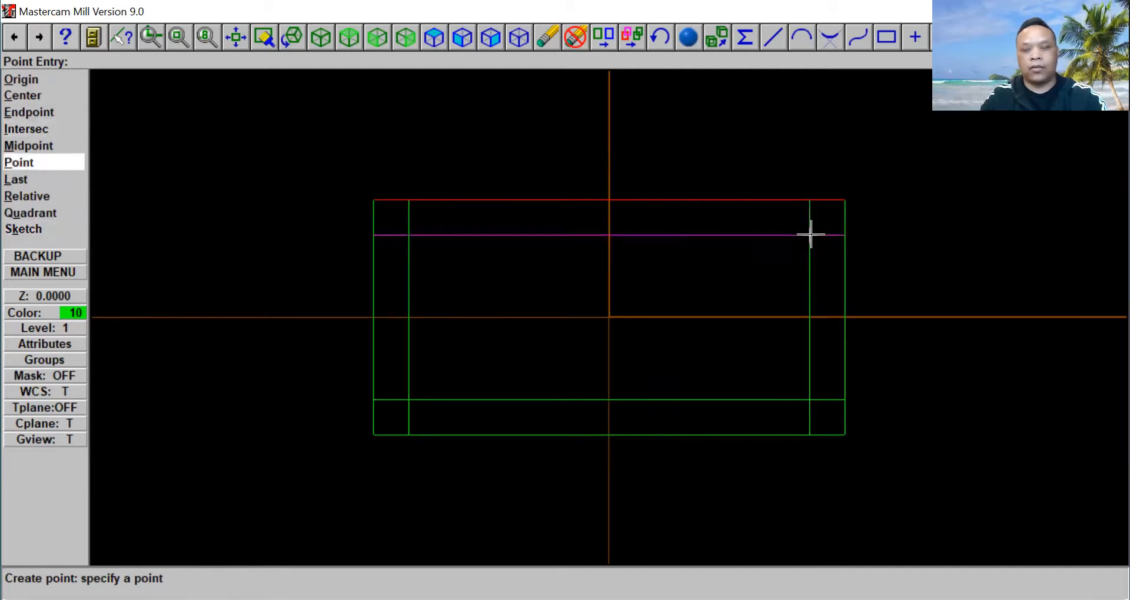
click(810, 399)
key(i)
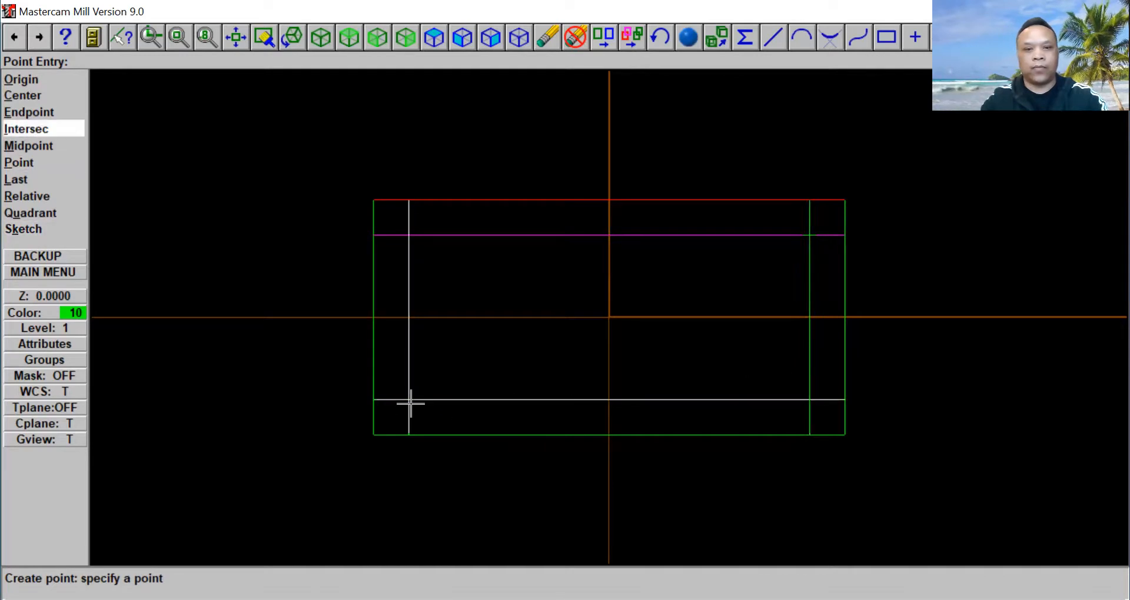
click(407, 400)
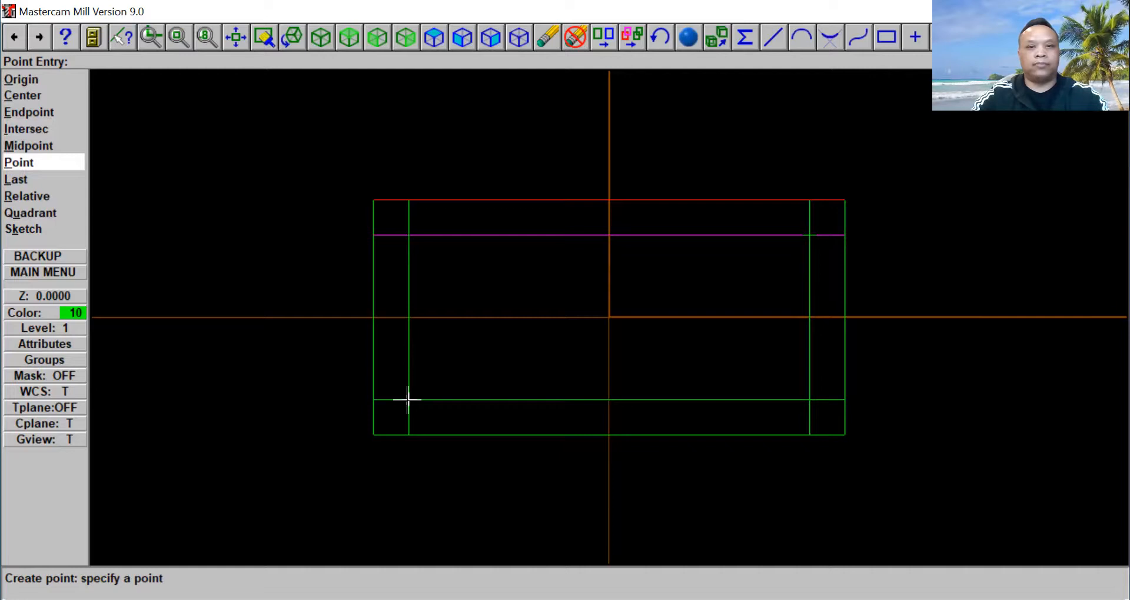
click(55, 271)
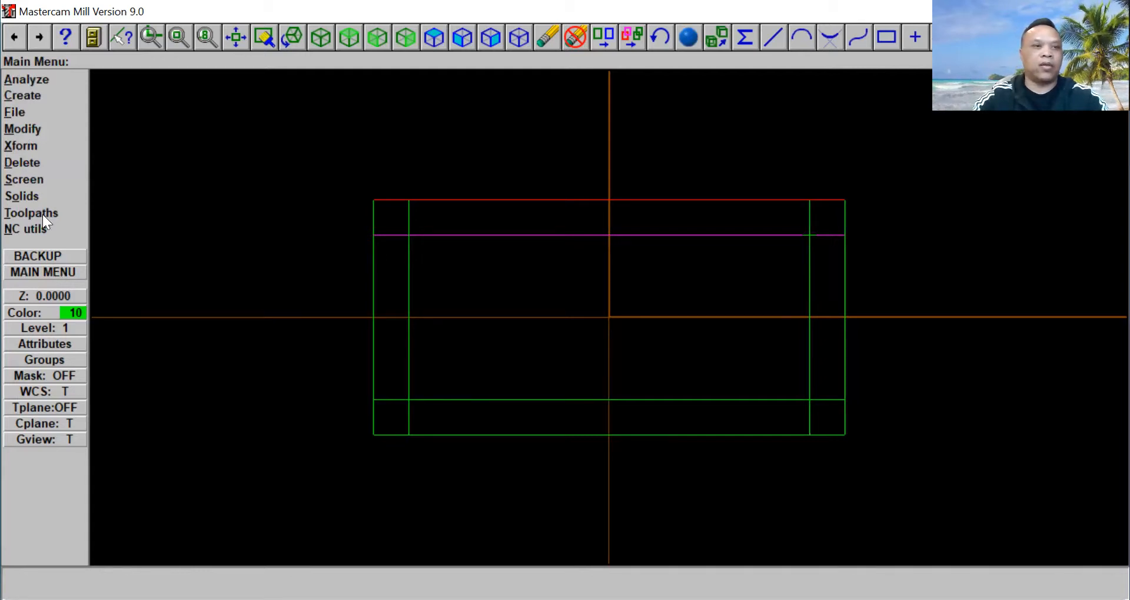
Offset the upper inner horizontal line downward three times in succession as copies, each by a distance of 3.
click(39, 147)
click(40, 164)
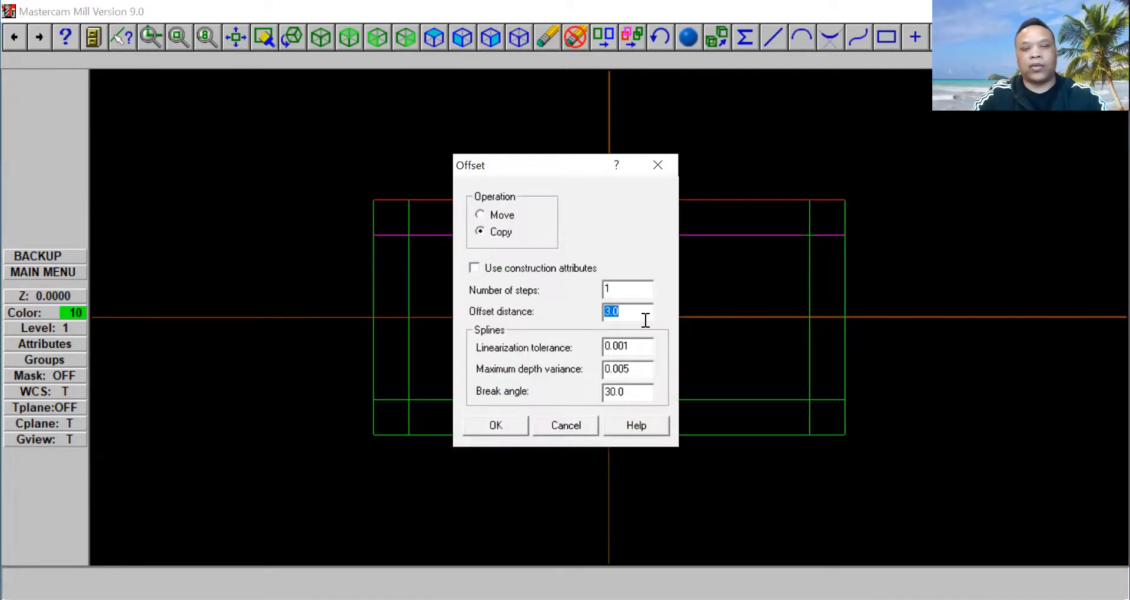
click(492, 422)
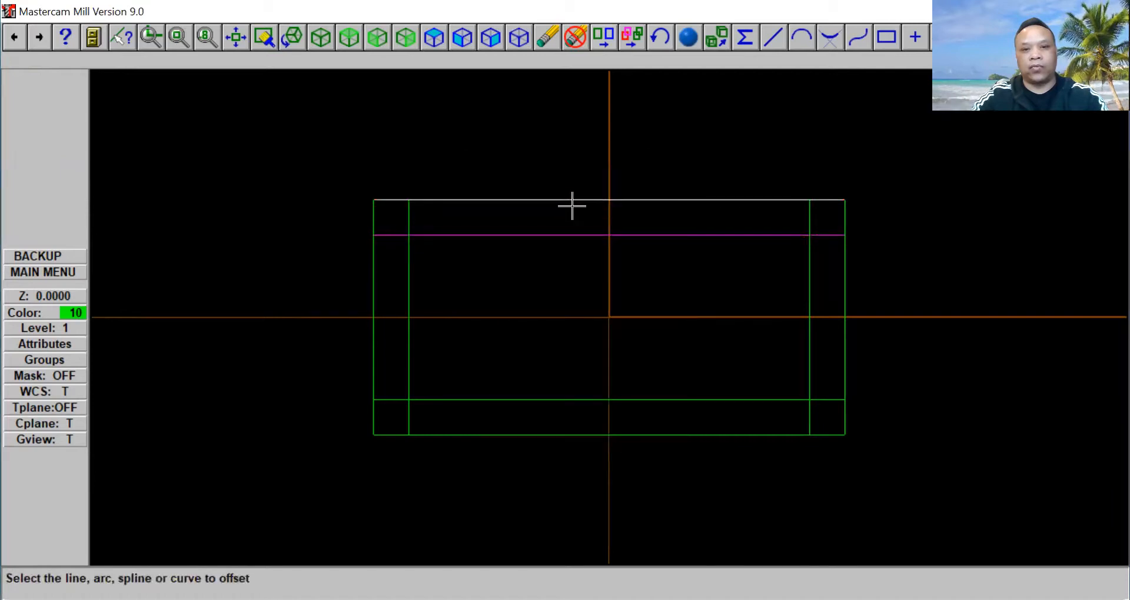
click(574, 235)
click(573, 263)
click(573, 271)
click(573, 300)
click(573, 307)
click(572, 333)
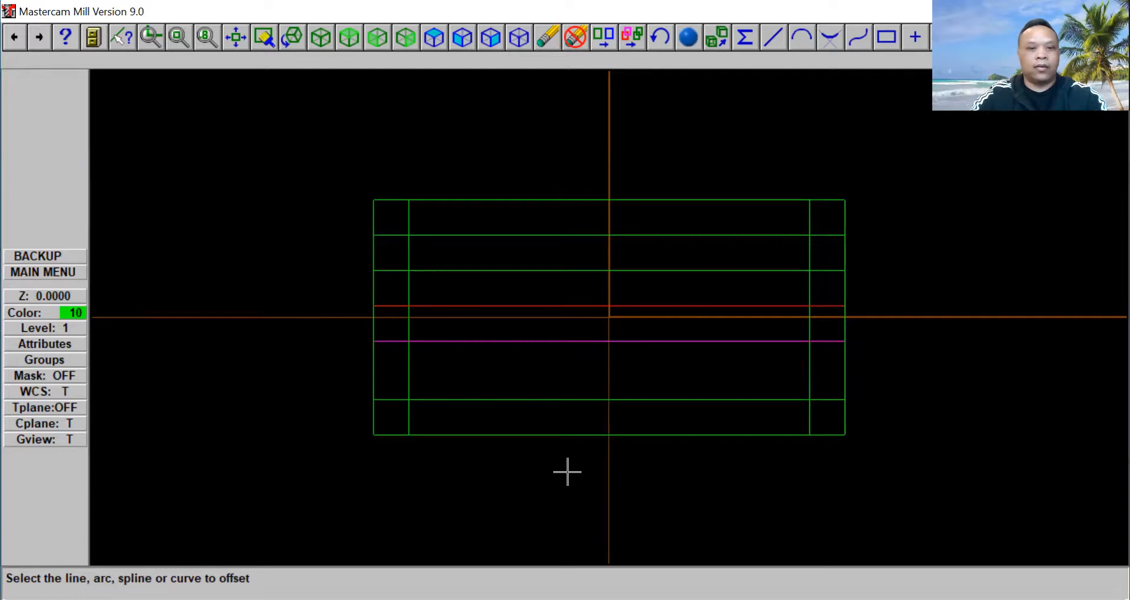
click(64, 255)
Offset a copy of the rectangle's bottom edge upward by a distance of 6.
click(51, 163)
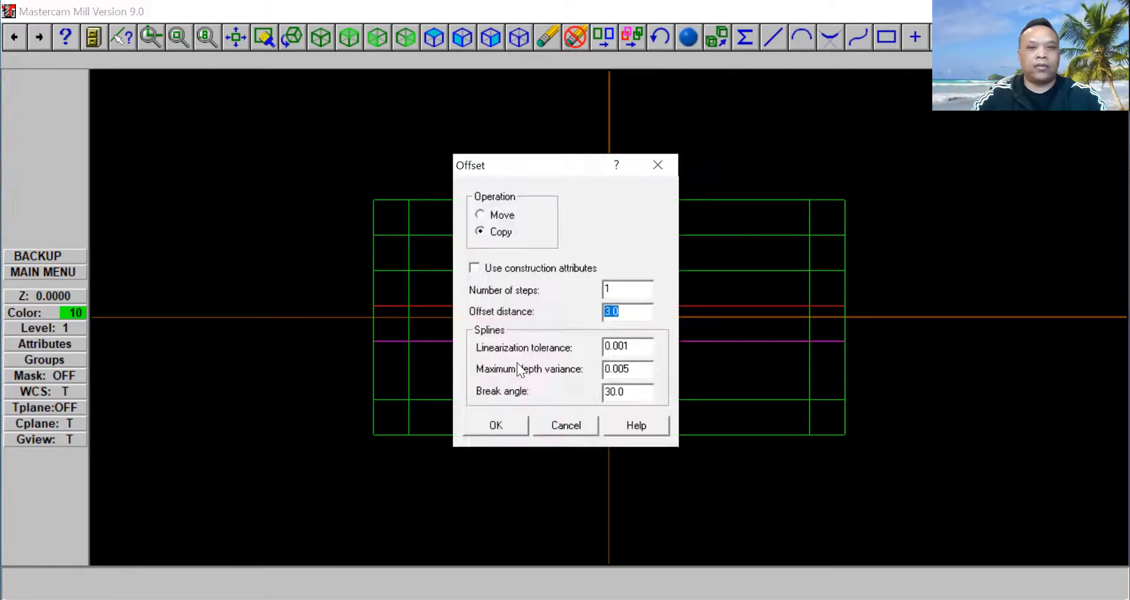
text(6)
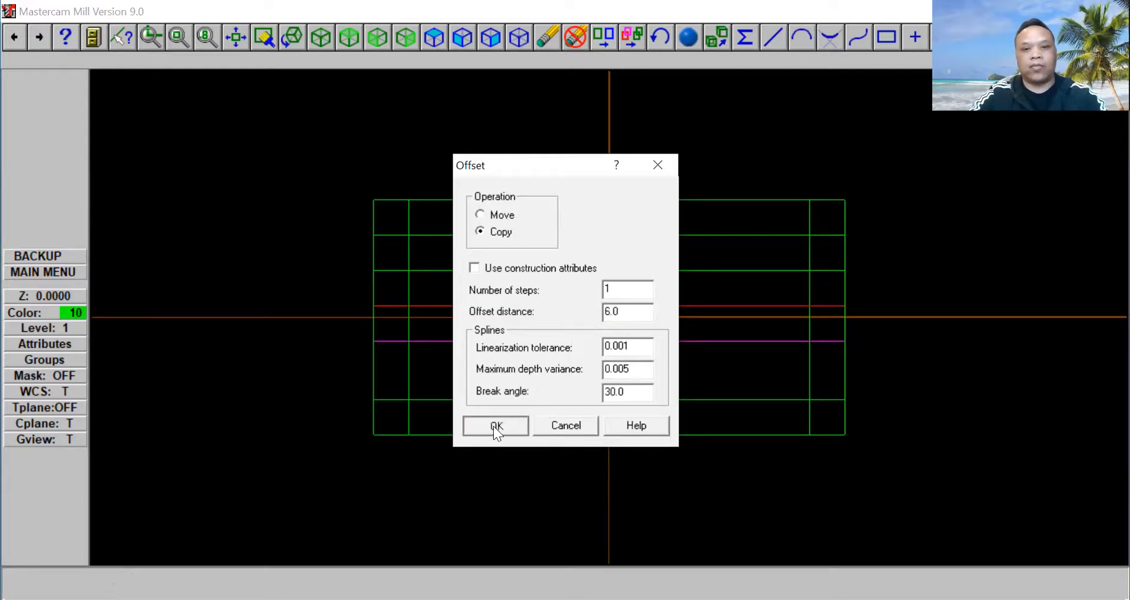
click(493, 426)
click(645, 435)
click(641, 384)
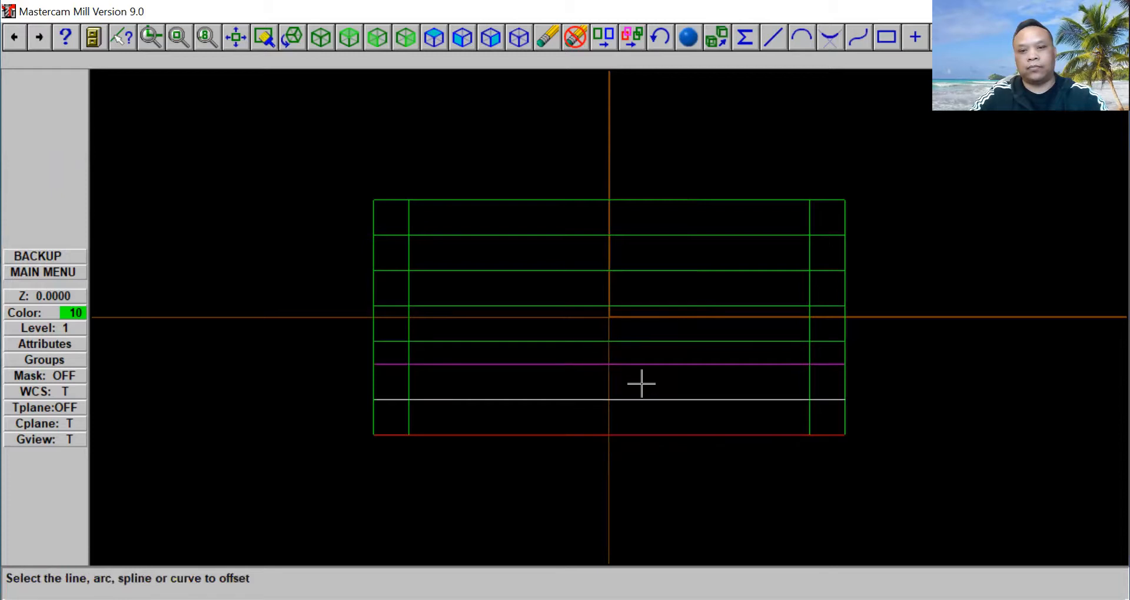
click(652, 435)
click(651, 415)
click(68, 272)
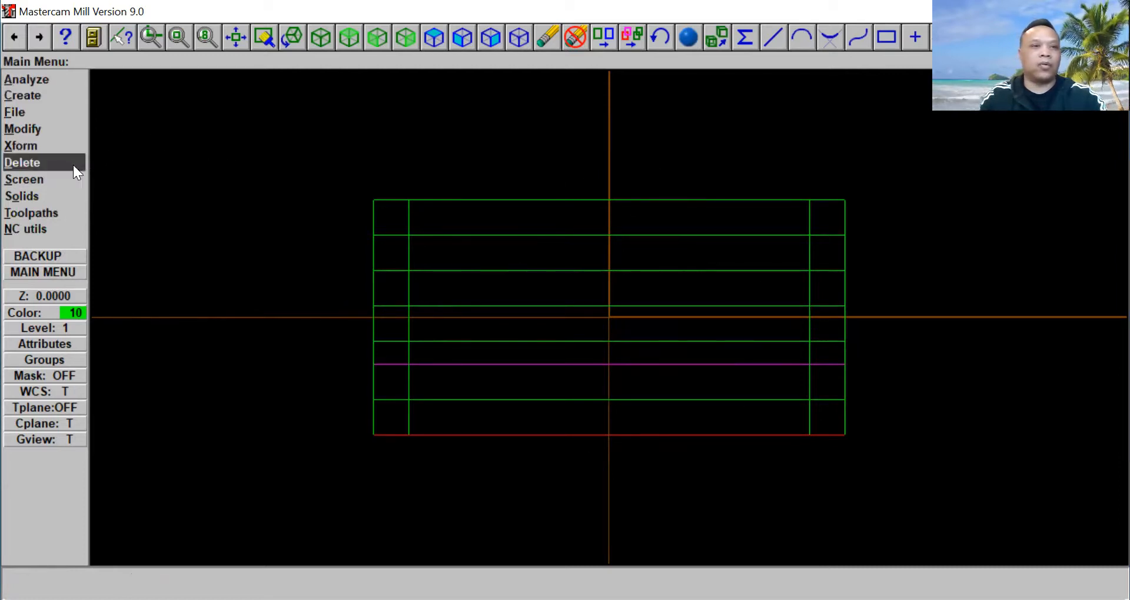
Offset a copy of the rectangle's left edge 20 to the right, onto the vertical centreline.
click(58, 146)
click(56, 153)
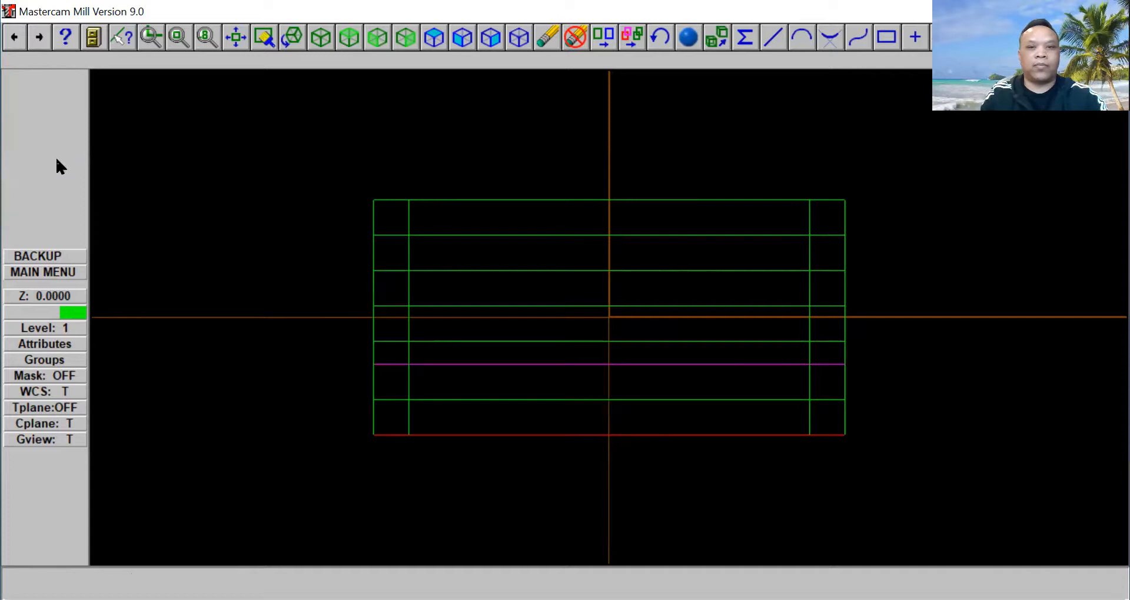
text(20)
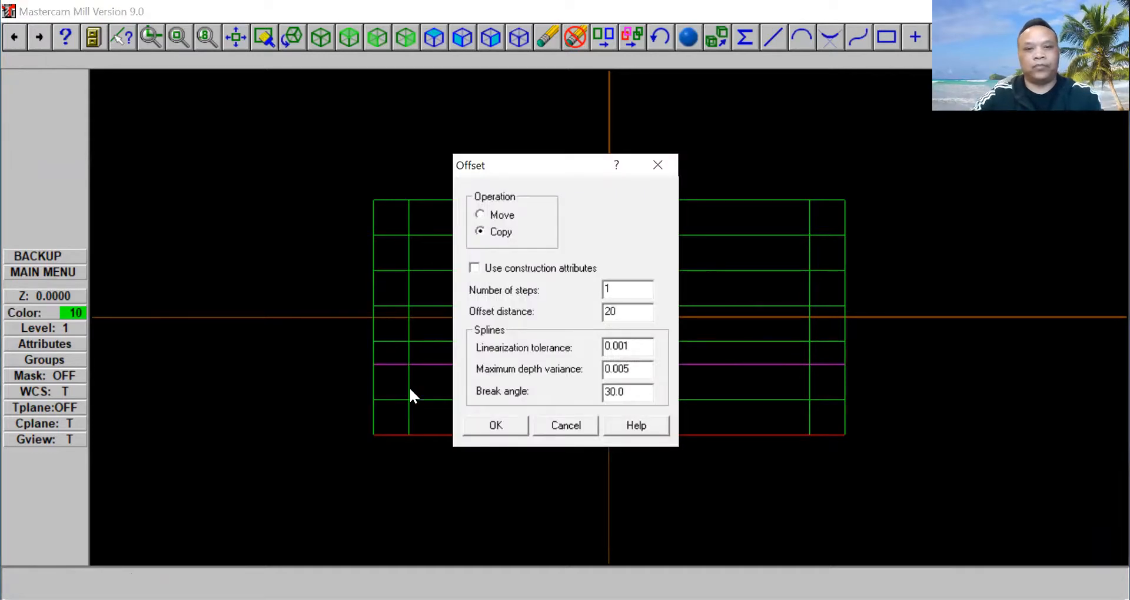
click(495, 424)
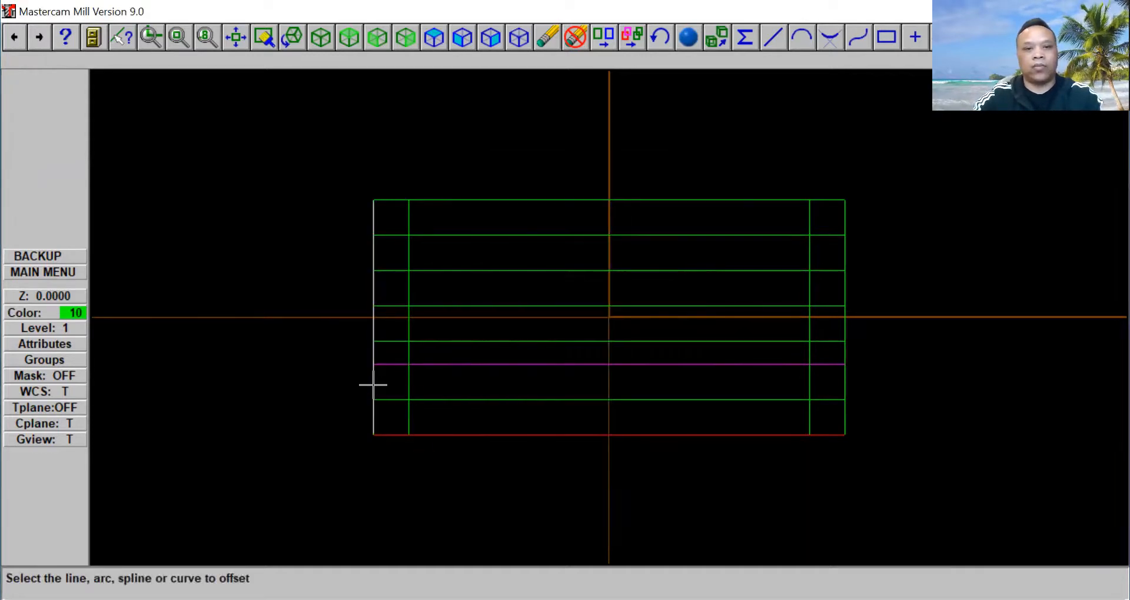
click(373, 385)
click(524, 388)
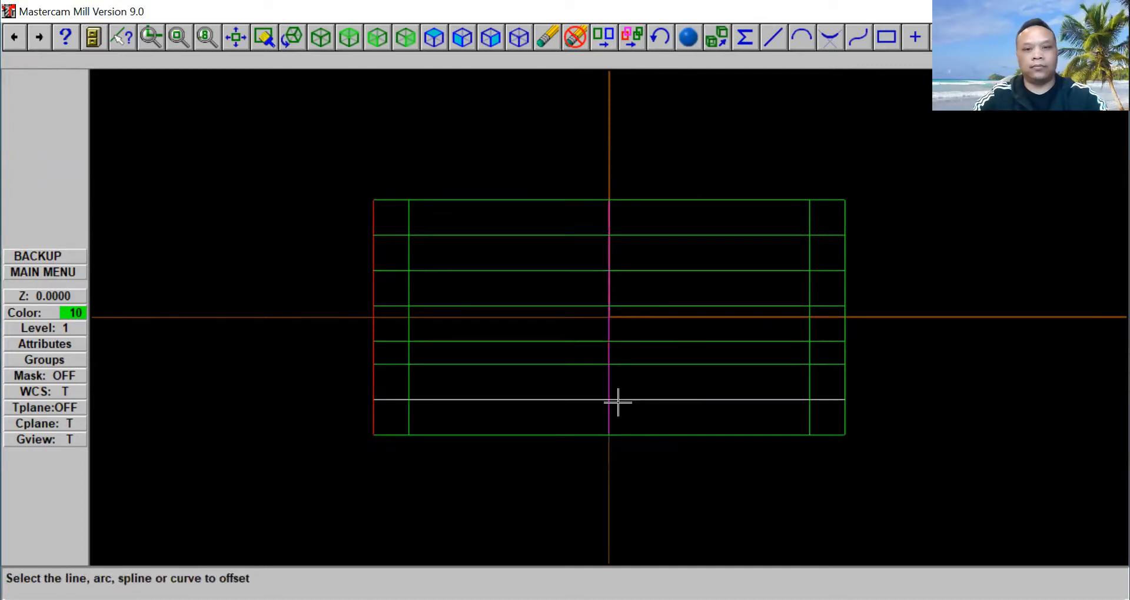
Offset copies of the rectangle's left and right edges inward by a distance of 10.
click(67, 272)
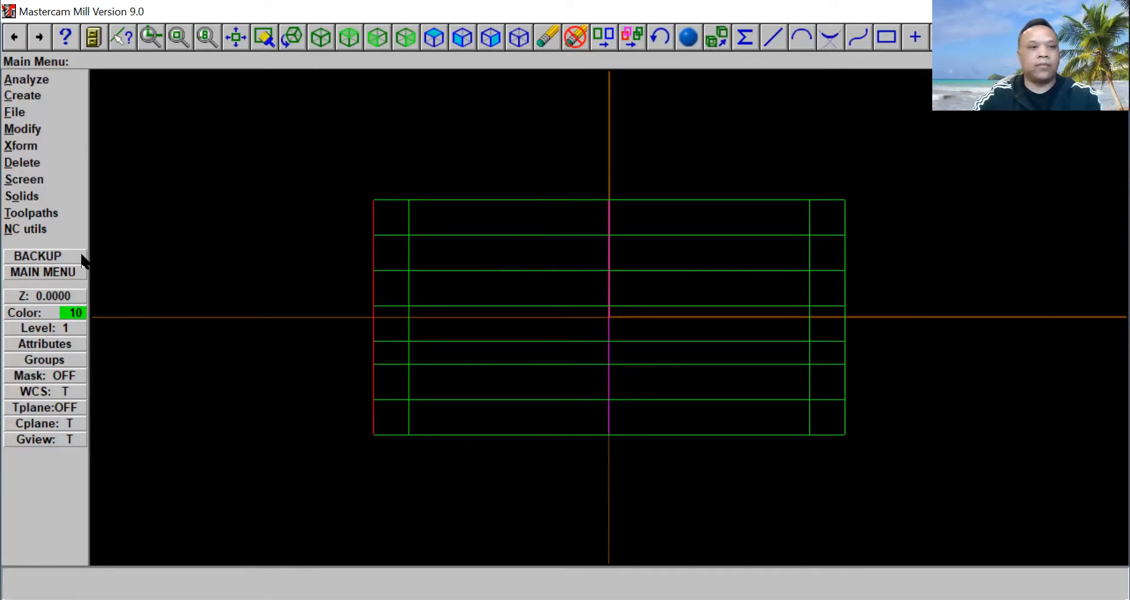
click(36, 147)
click(39, 162)
click(471, 312)
text(10)
click(488, 425)
click(371, 358)
click(498, 364)
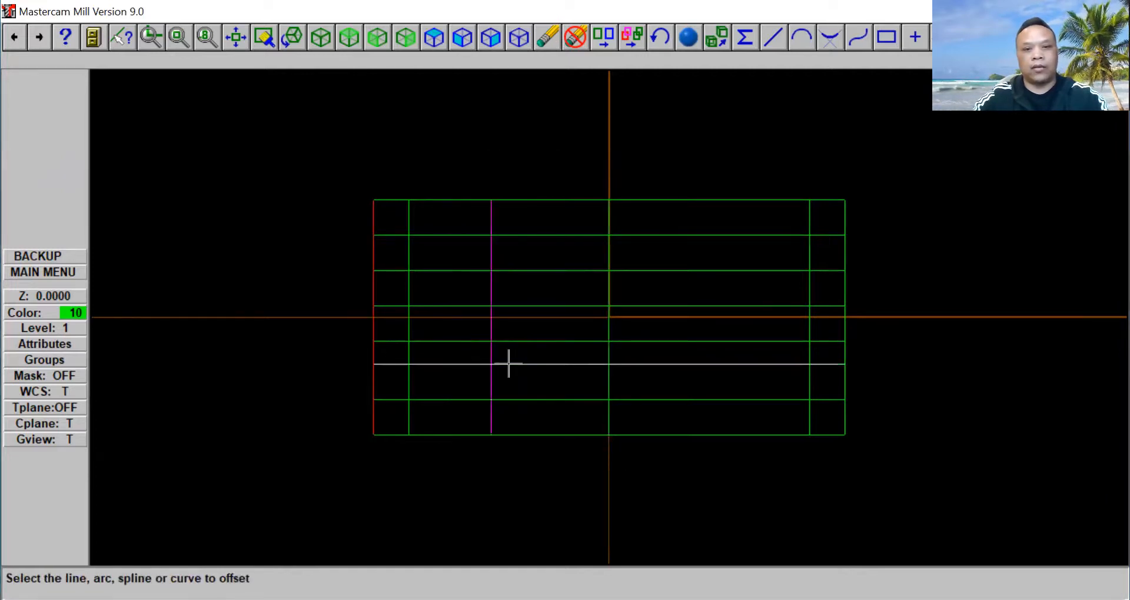
click(845, 334)
click(752, 331)
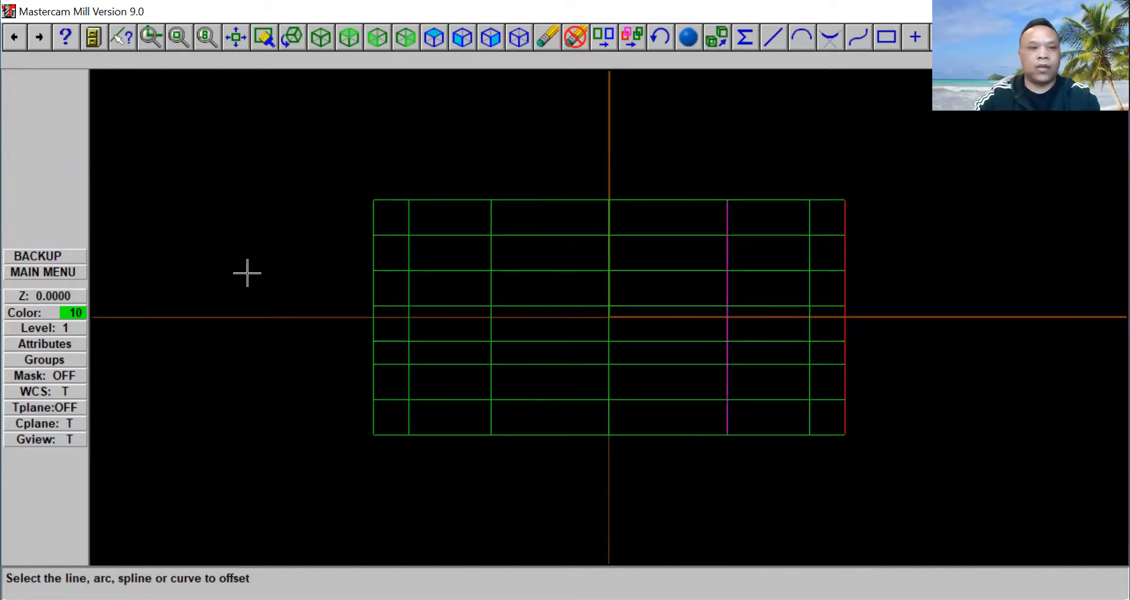
Fillet the two upper corners of the central pocket outline with a radius of 3, trimming the lines.
click(70, 271)
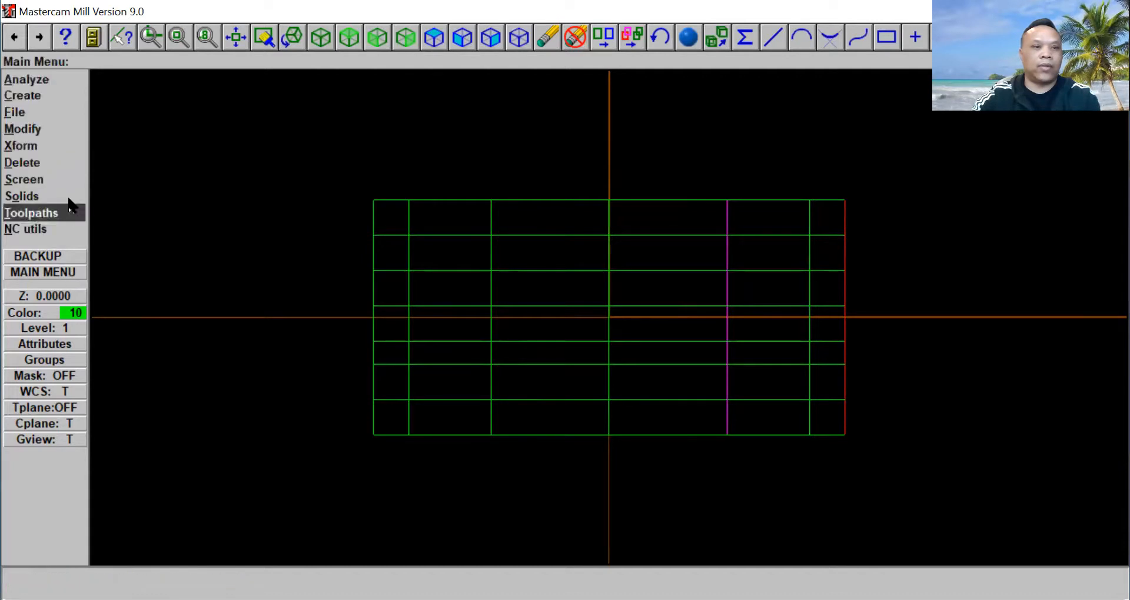
click(40, 127)
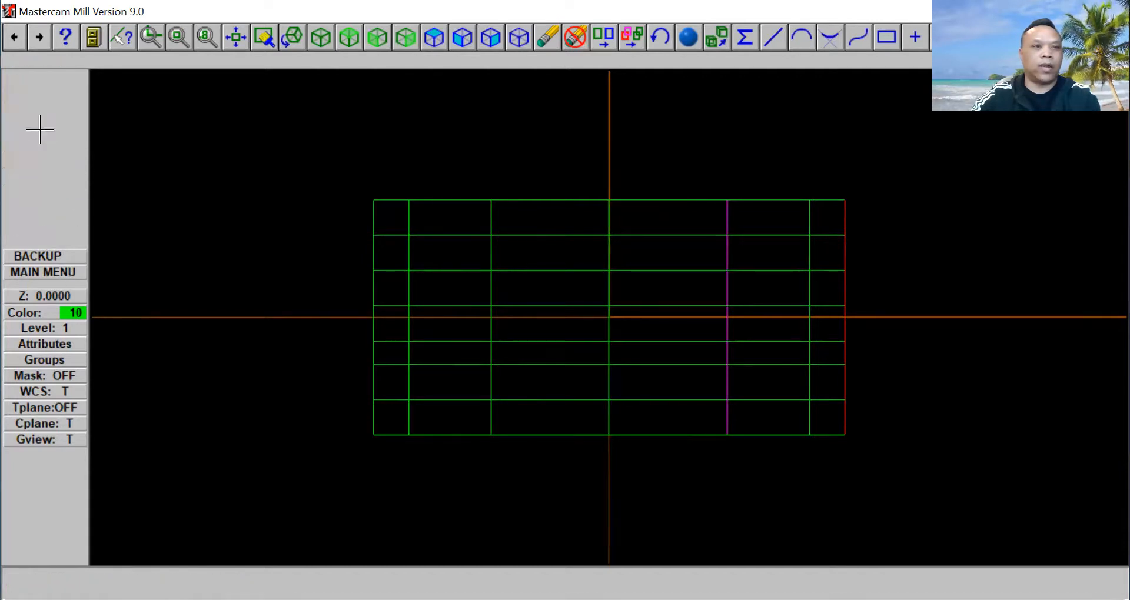
click(41, 79)
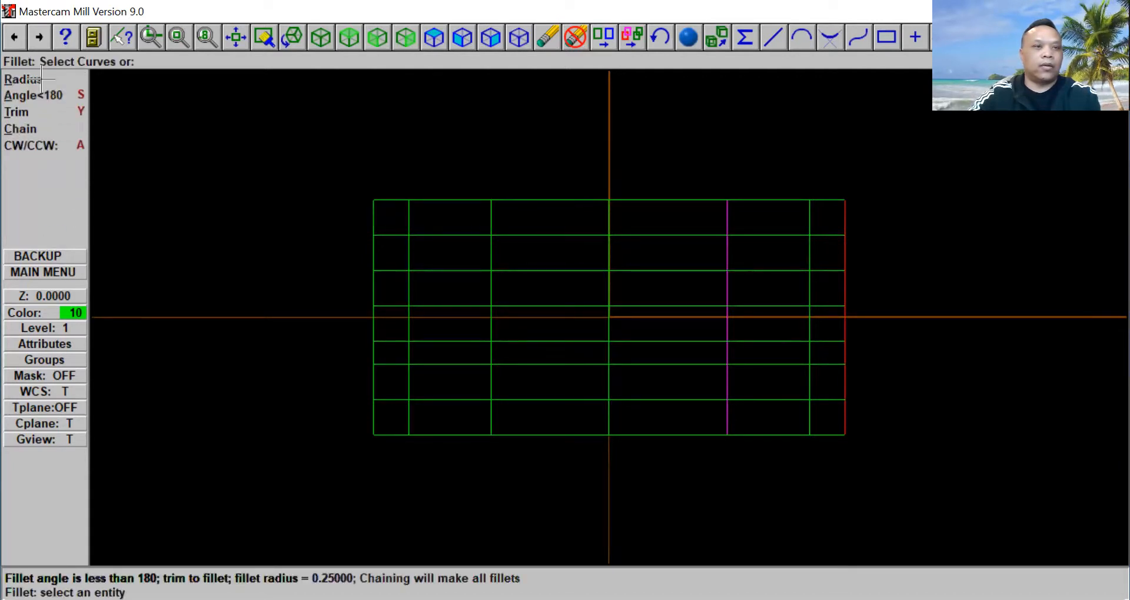
click(41, 79)
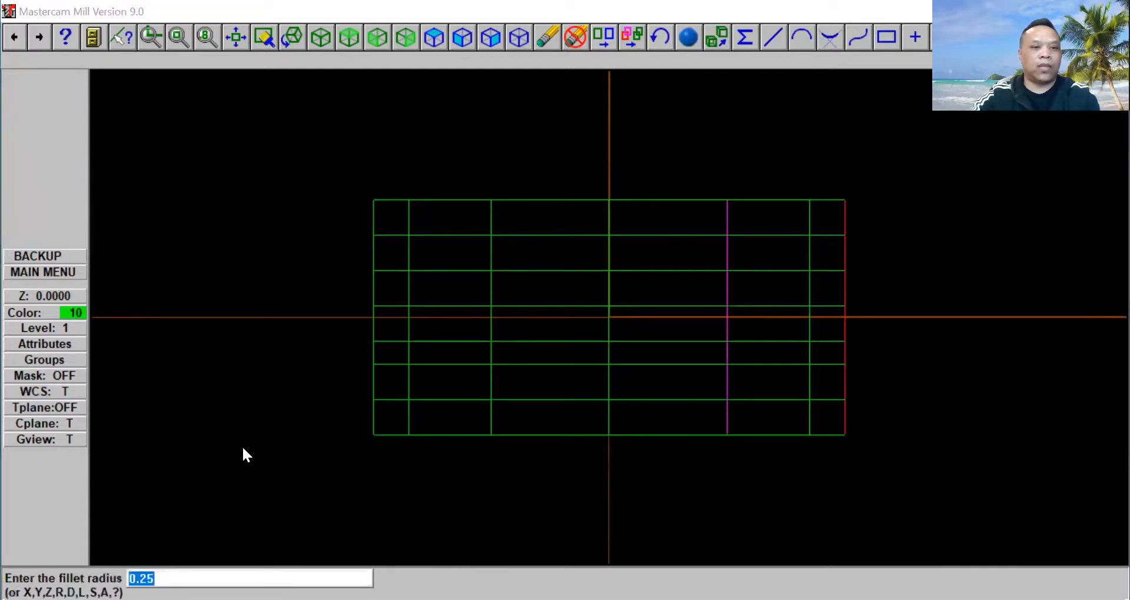
text(3)
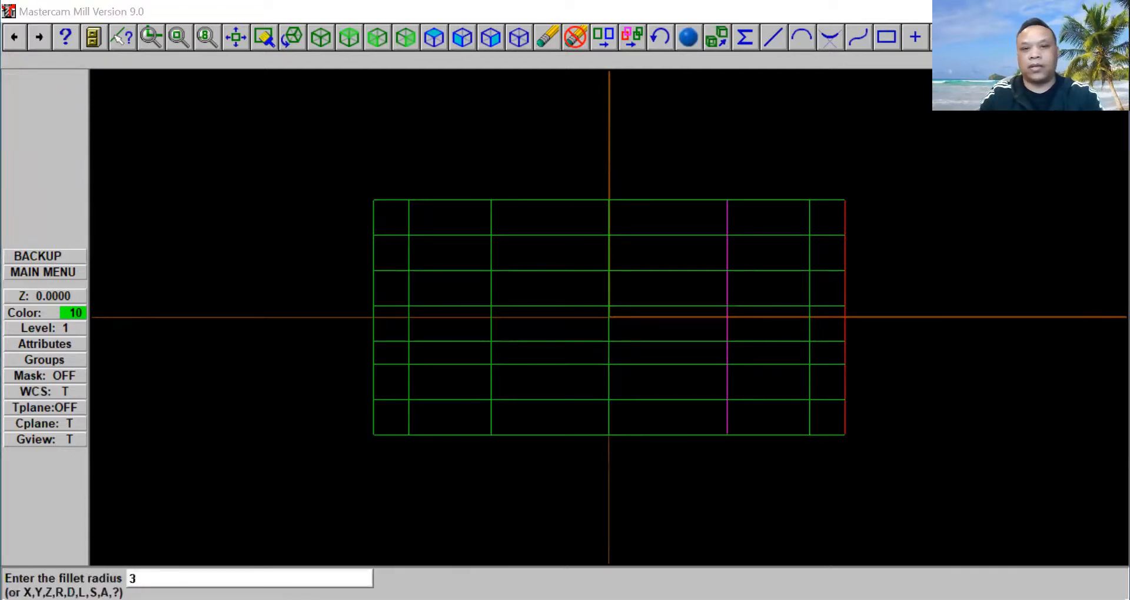
key(Return)
click(492, 257)
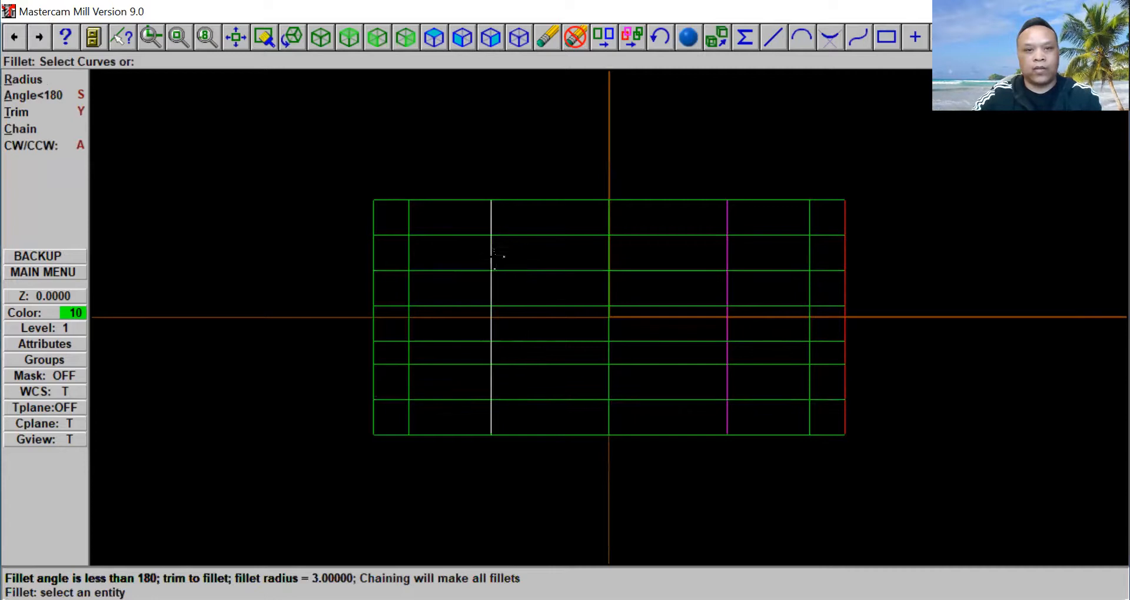
click(507, 237)
click(681, 236)
click(722, 257)
Fillet the two lower corners of the central pocket with the same radius of 3 to close its outline.
click(517, 340)
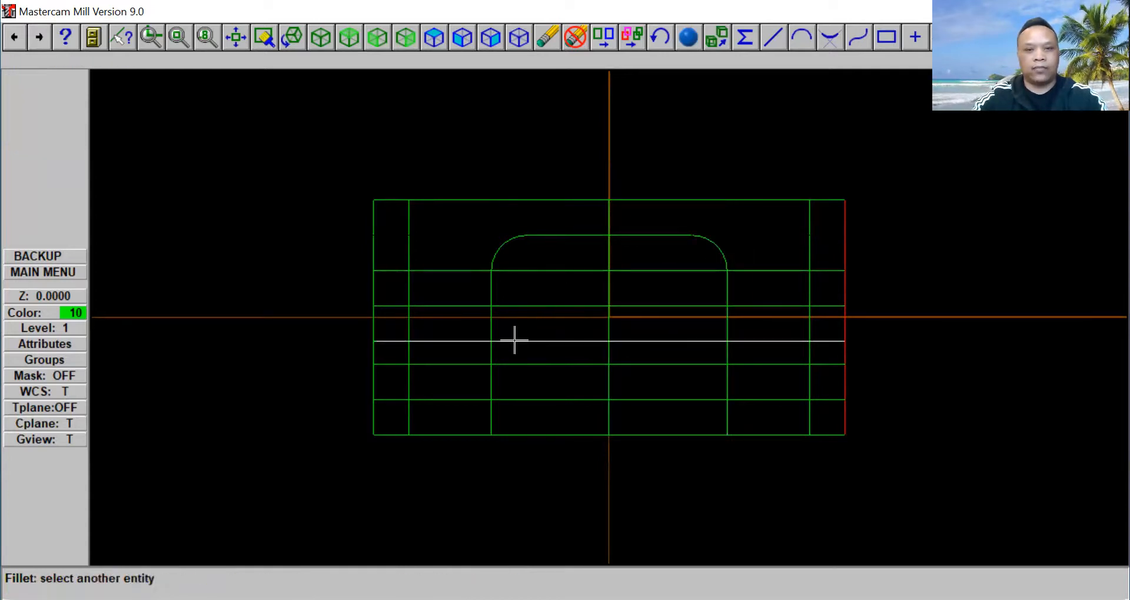
click(494, 320)
click(712, 357)
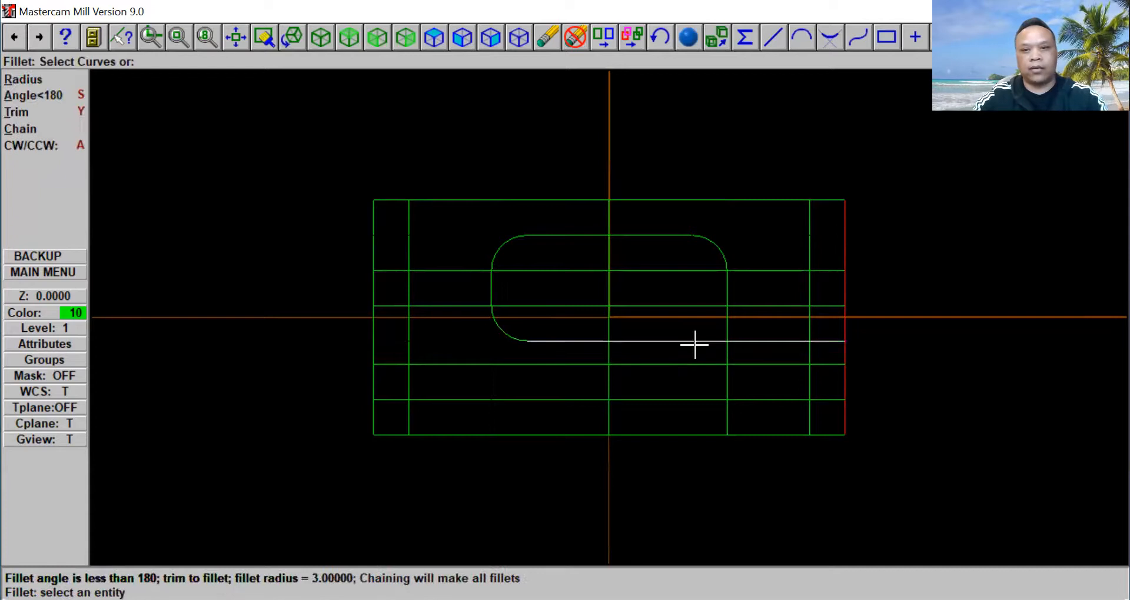
click(695, 341)
click(728, 315)
click(669, 412)
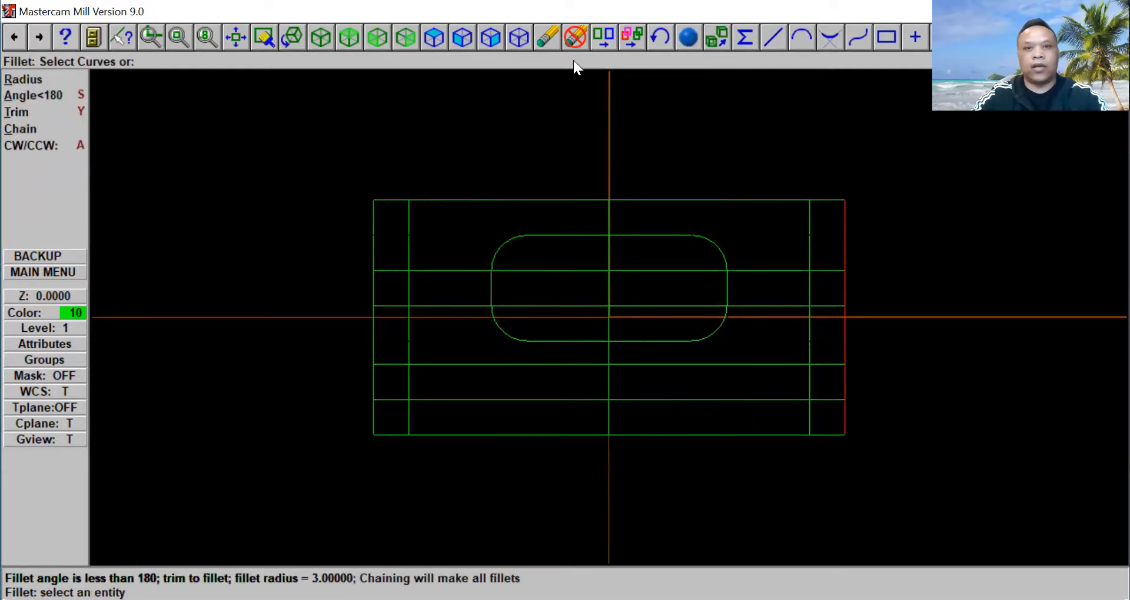
Delete the two horizontal construction lines that cross the rounded pocket.
click(542, 37)
click(539, 269)
click(537, 299)
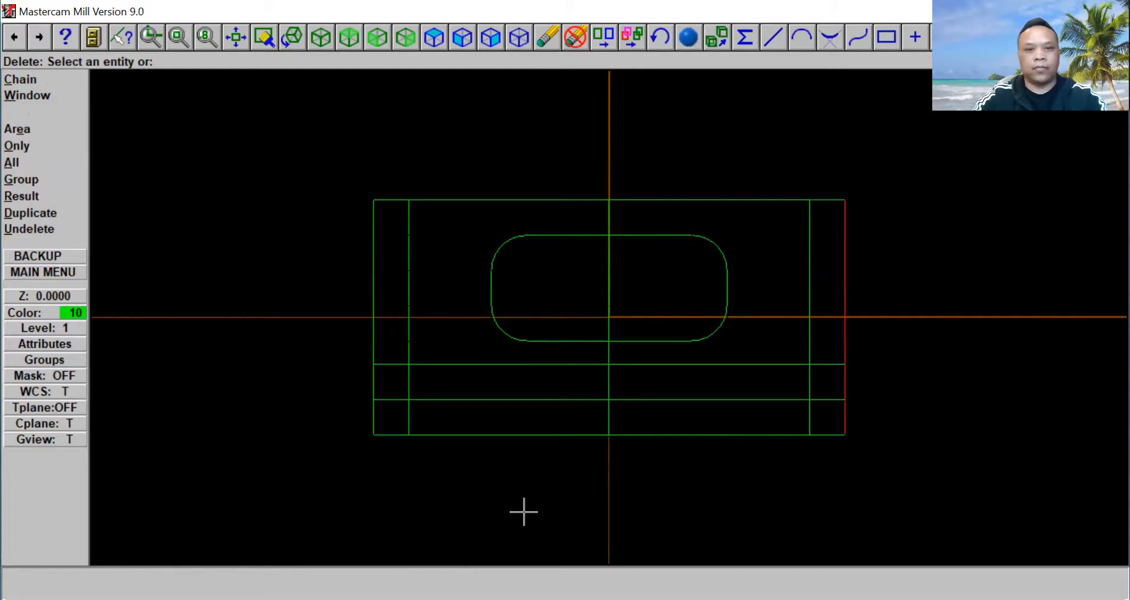
Offset the rectangle's left and right edges inward by 10 again to create side lines for the lower notch.
click(57, 271)
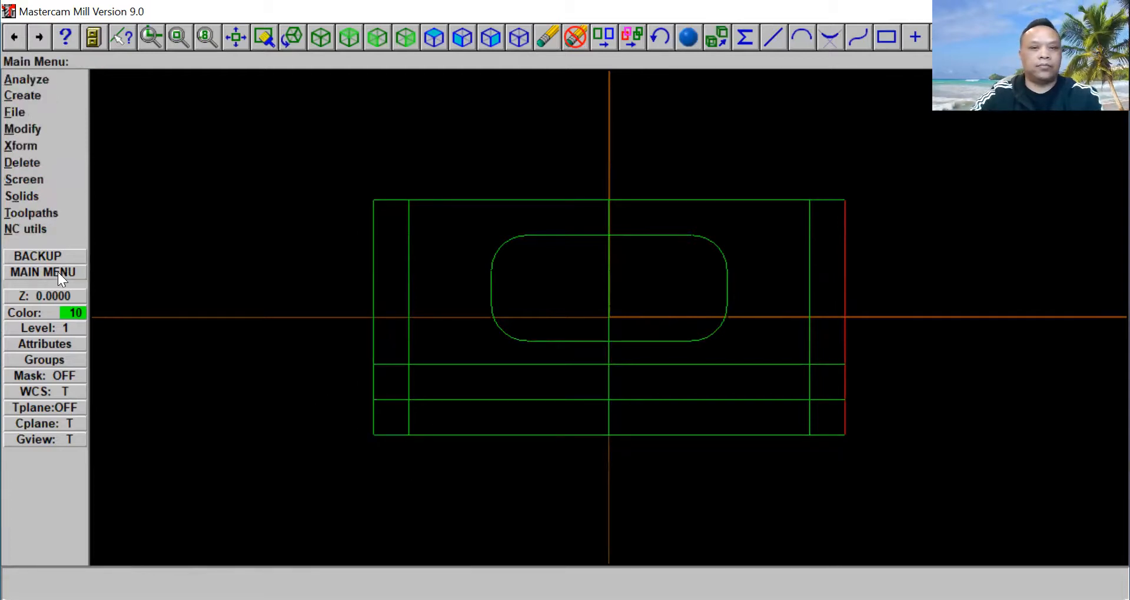
click(39, 147)
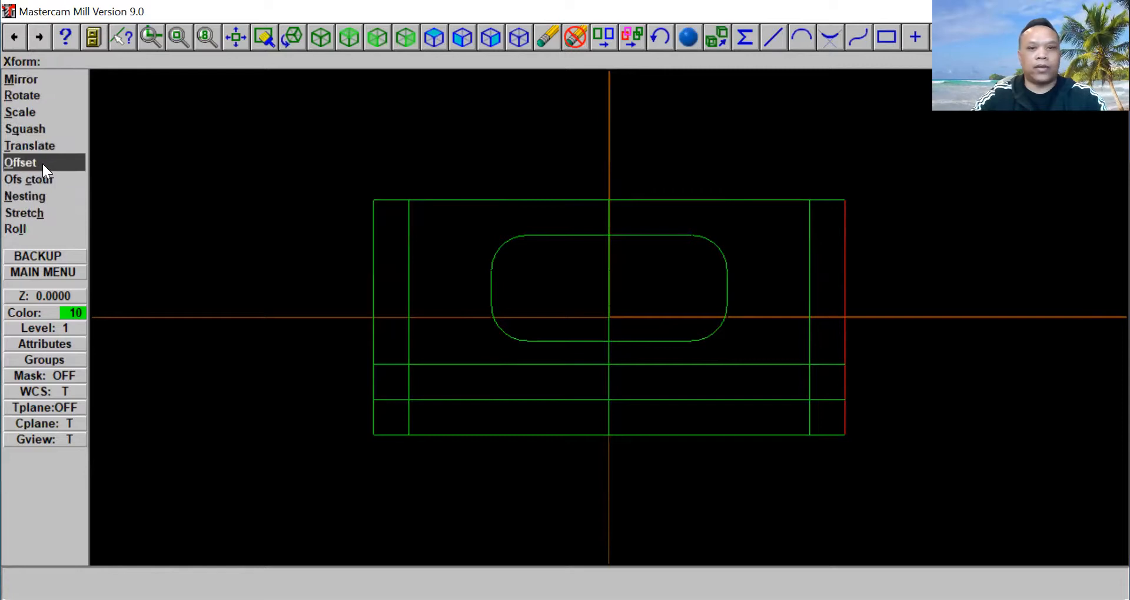
click(42, 164)
click(498, 417)
click(374, 343)
click(465, 341)
click(846, 324)
click(765, 330)
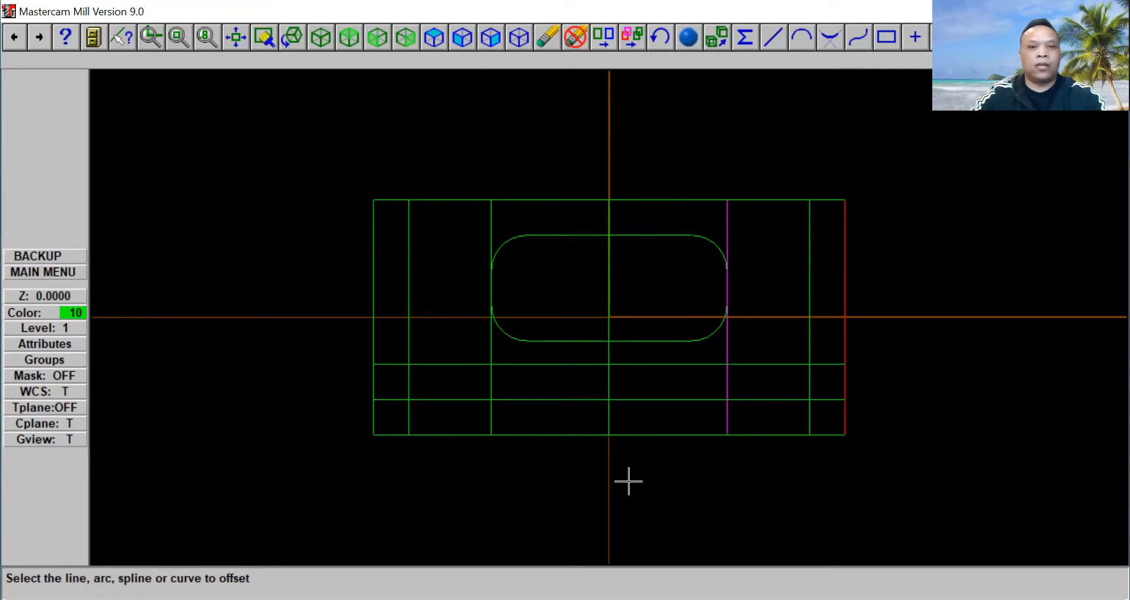
Fillet the two upper corners of the lower notch with a radius of 3, trimming the side lines and the horizontal line.
click(74, 271)
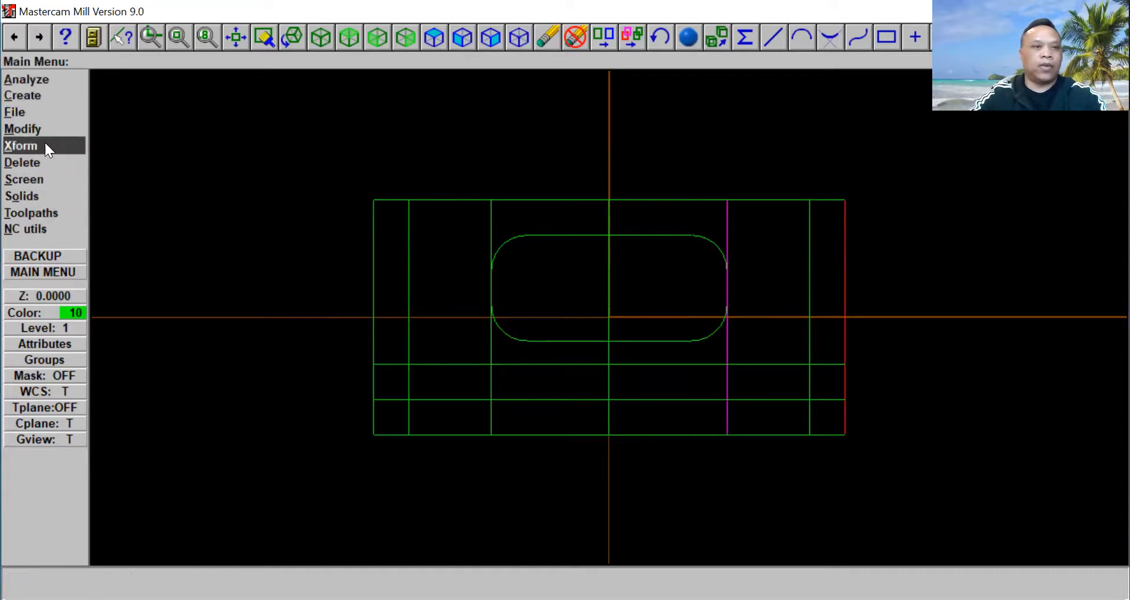
click(49, 99)
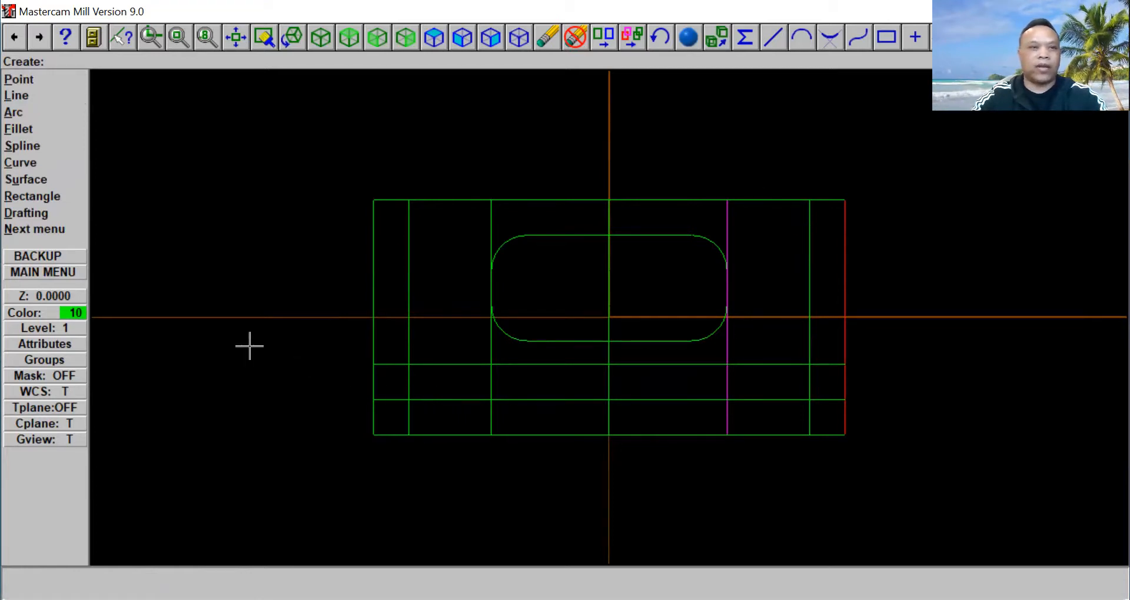
click(63, 270)
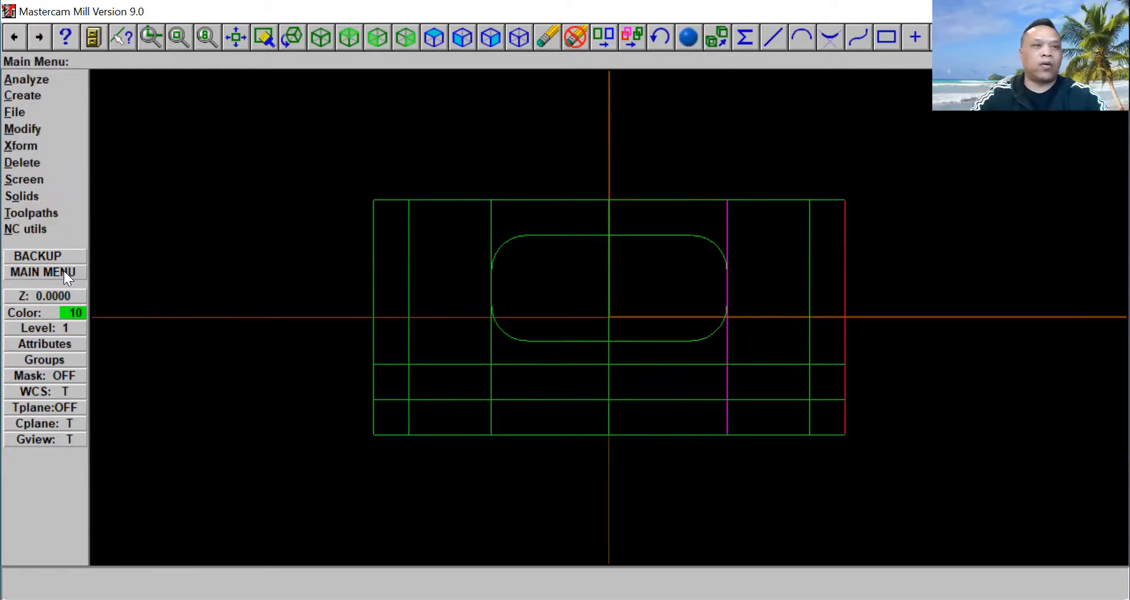
click(44, 130)
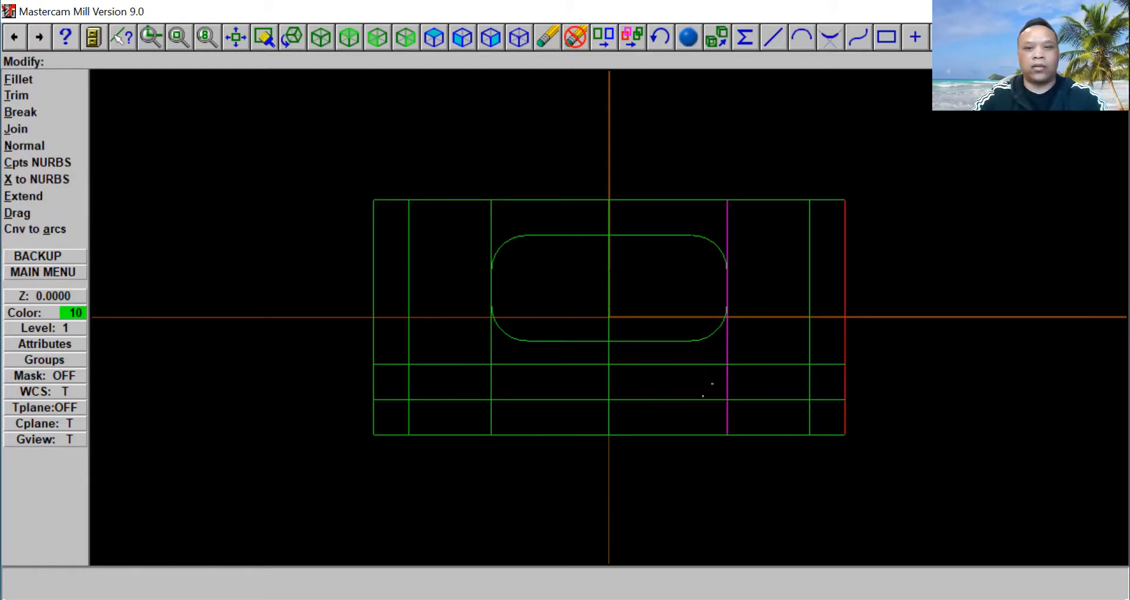
click(35, 81)
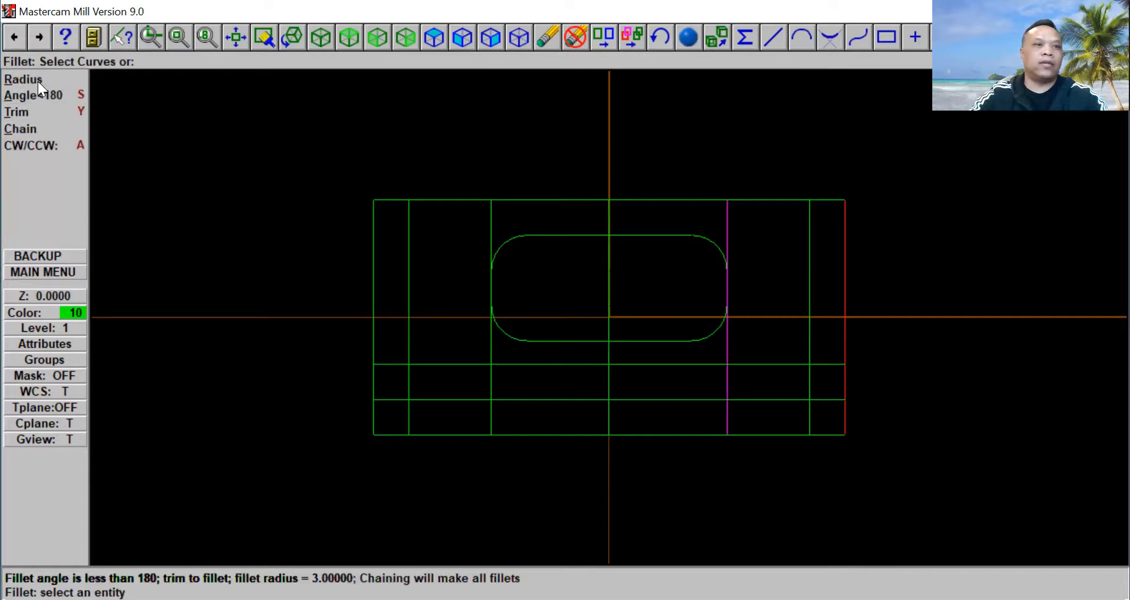
click(40, 79)
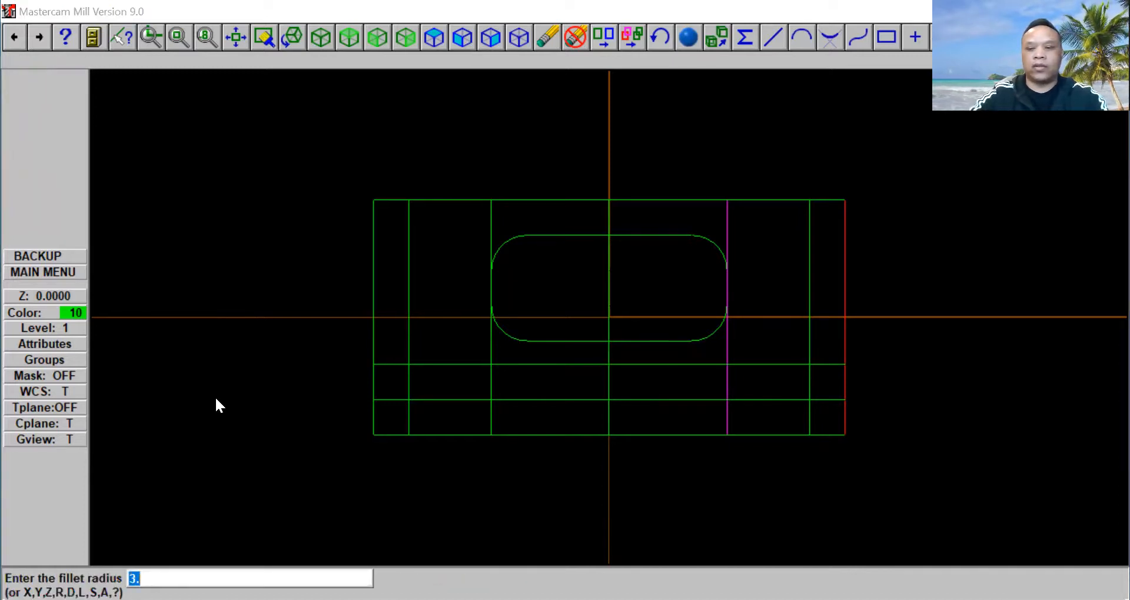
key(Return)
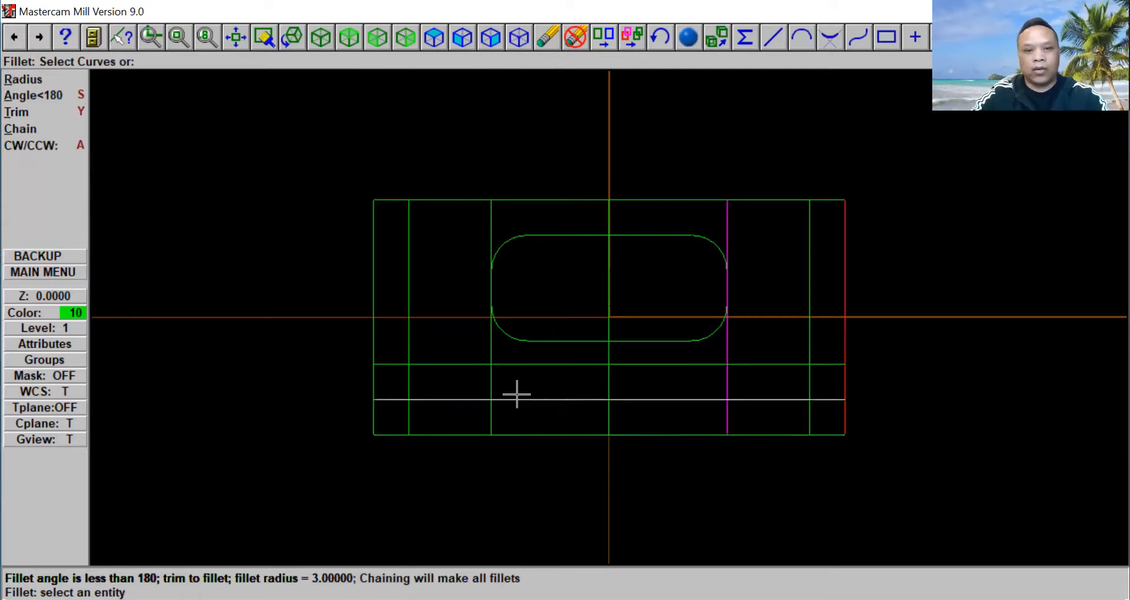
click(490, 388)
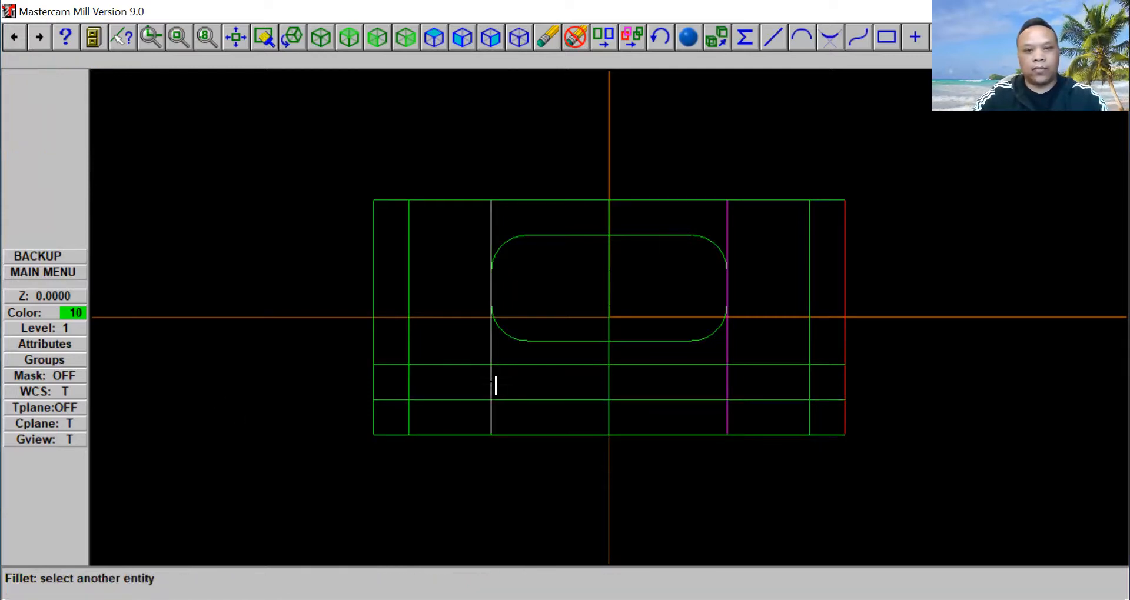
click(507, 366)
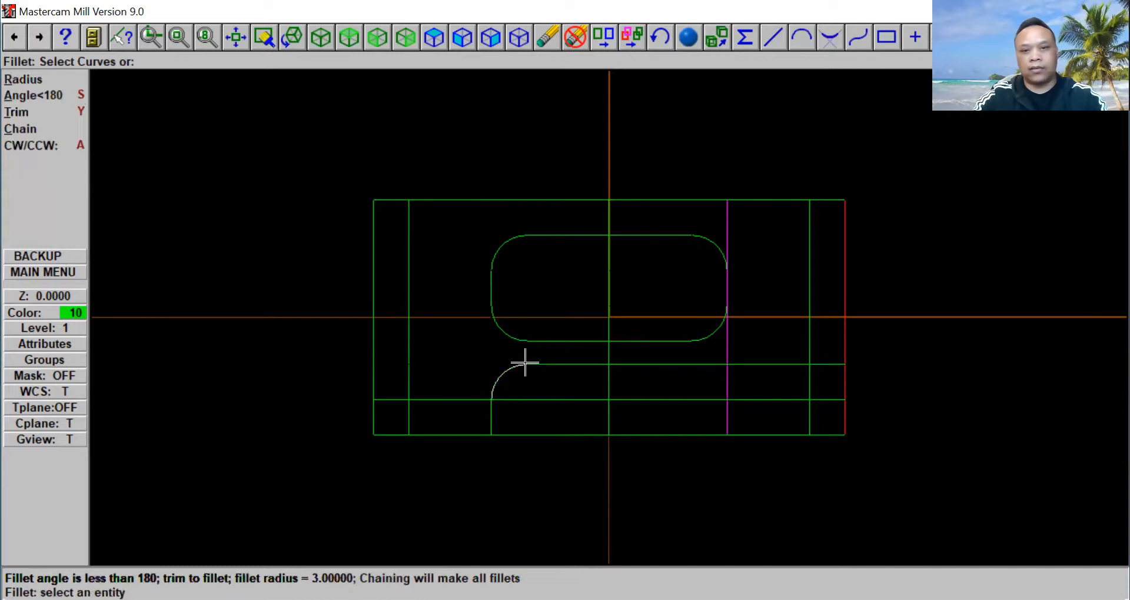
click(692, 374)
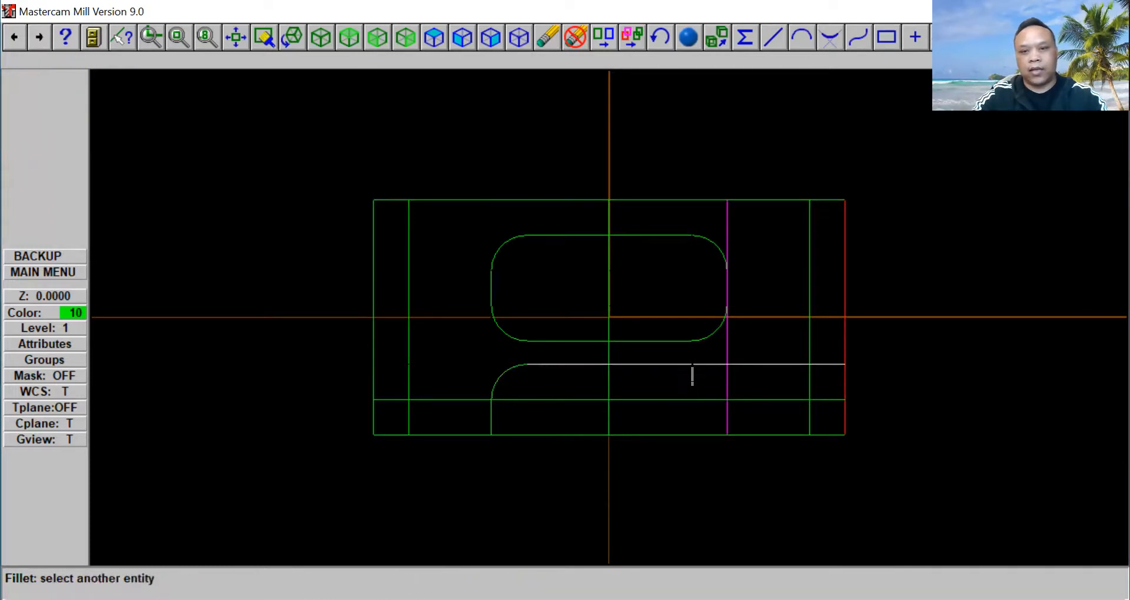
click(727, 386)
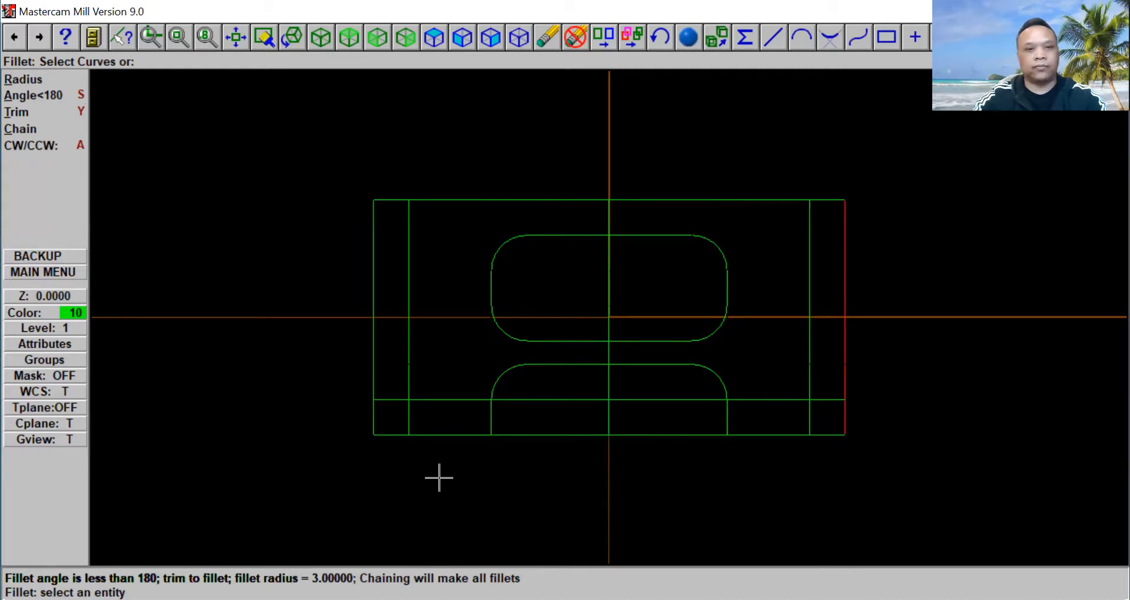
Trim the rectangle's bottom edge to the notch's left side line, keeping the portion left of the notch.
click(55, 268)
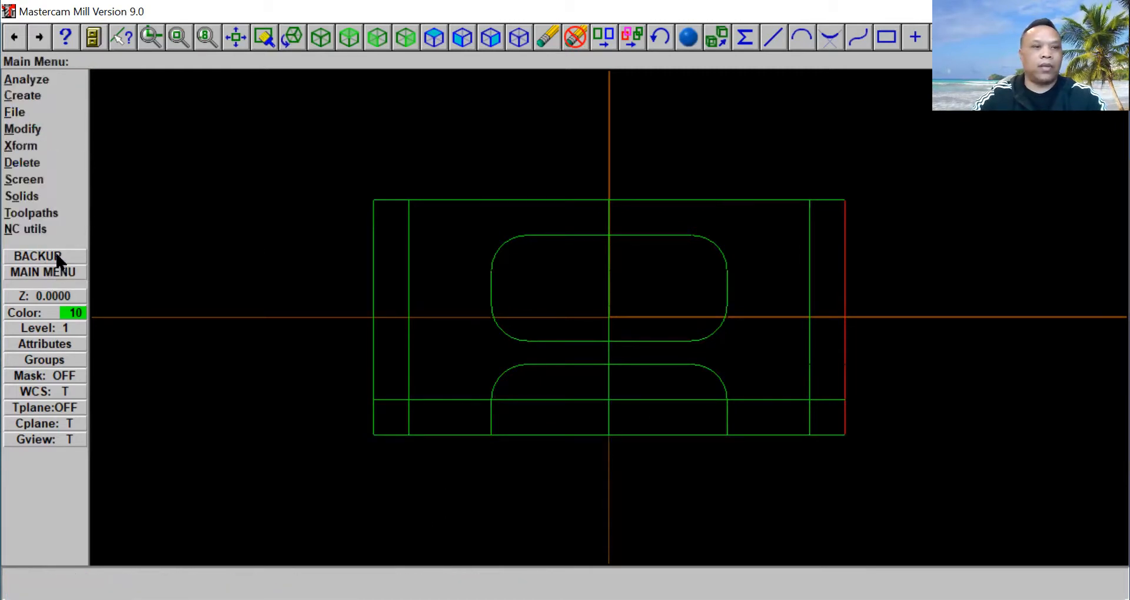
click(36, 130)
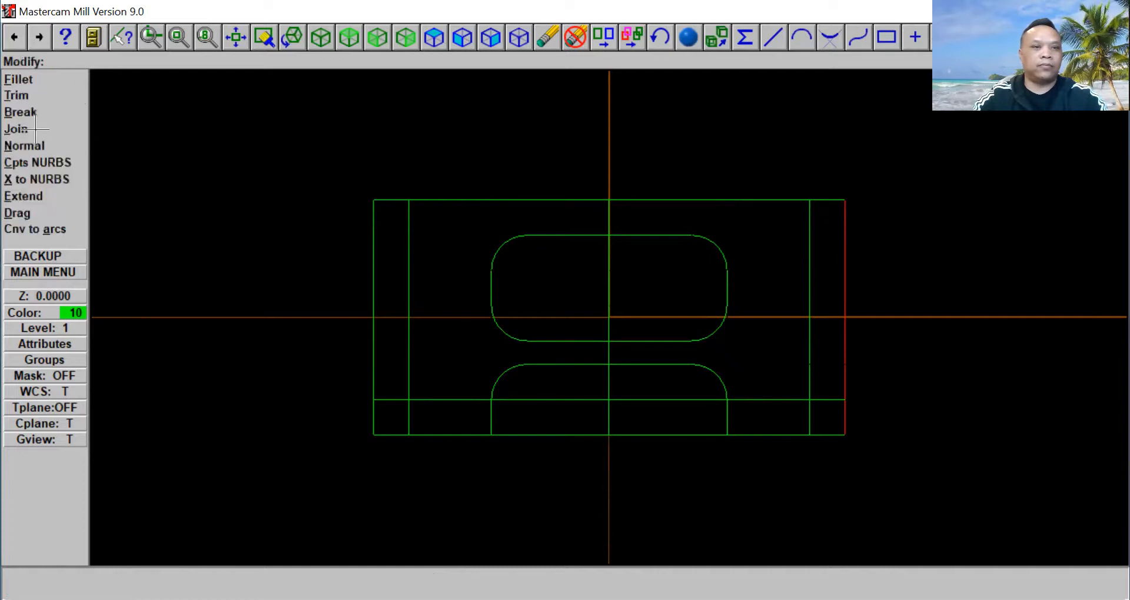
click(38, 95)
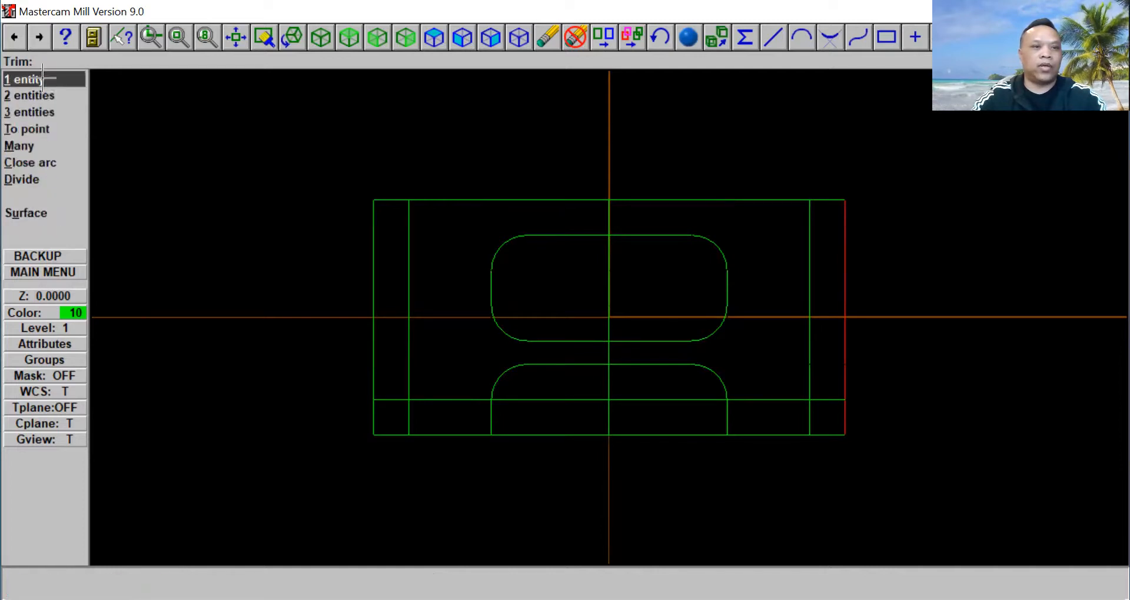
click(27, 79)
click(458, 435)
click(491, 411)
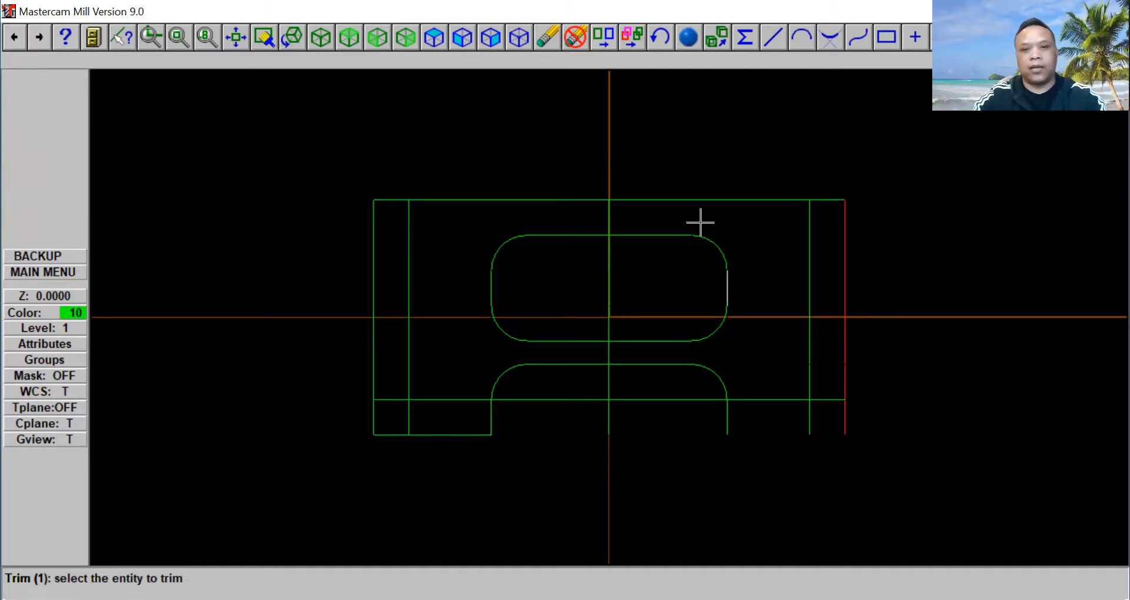
Delete the vertical centreline, the lower inner horizontal line and the left and right inner vertical construction lines.
click(547, 40)
click(609, 293)
click(539, 412)
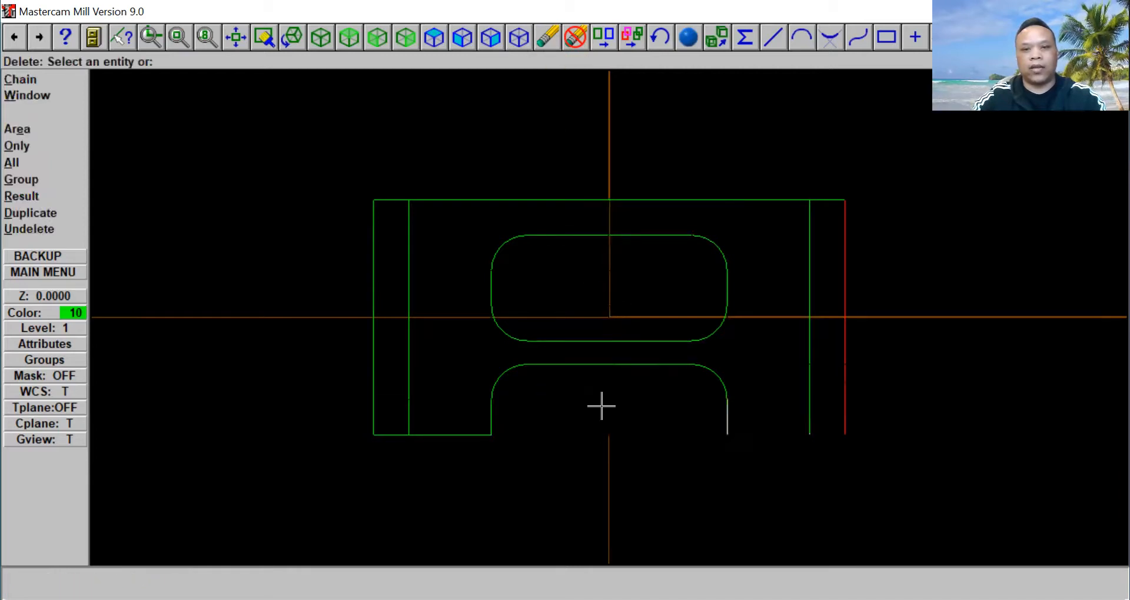
click(409, 400)
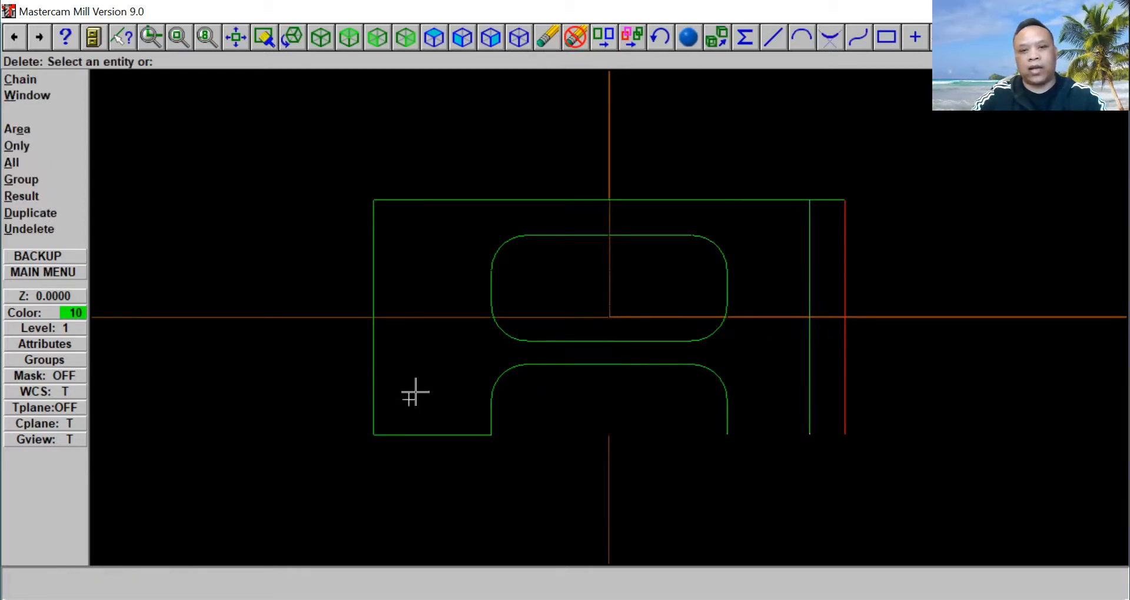
click(811, 399)
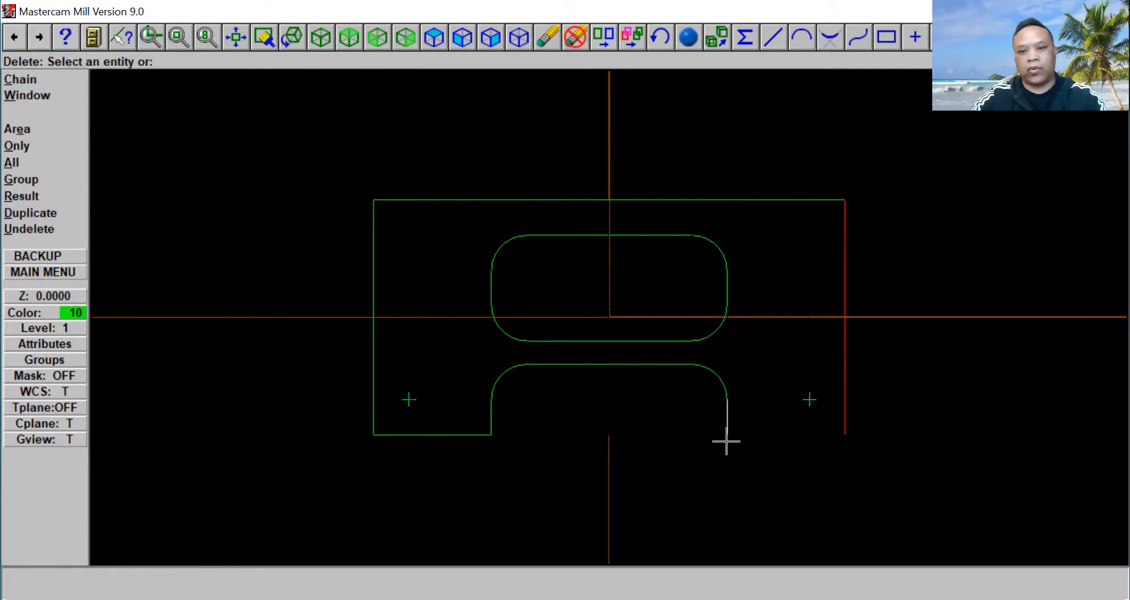
click(51, 272)
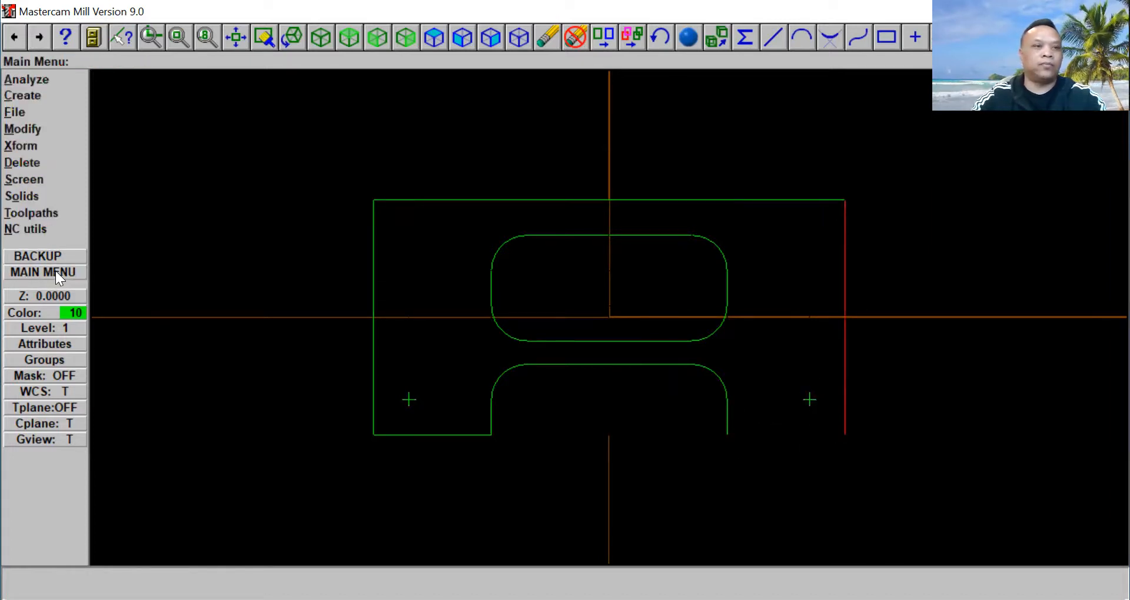
Draw a horizontal line closing the plate's bottom edge from the notch's right side line to the plate's right edge.
click(49, 95)
click(50, 96)
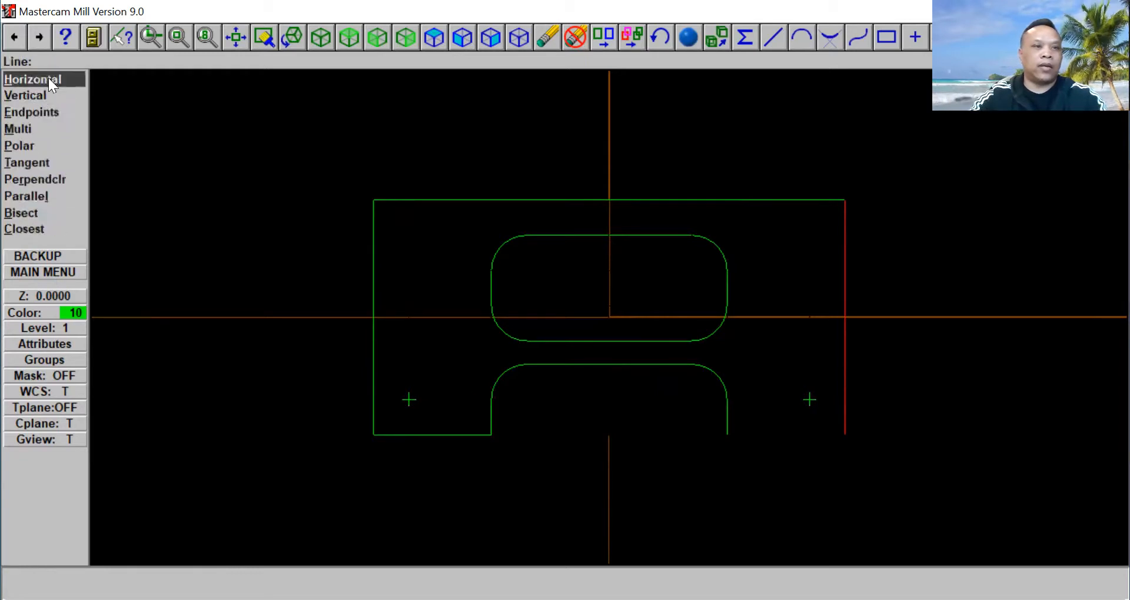
click(48, 79)
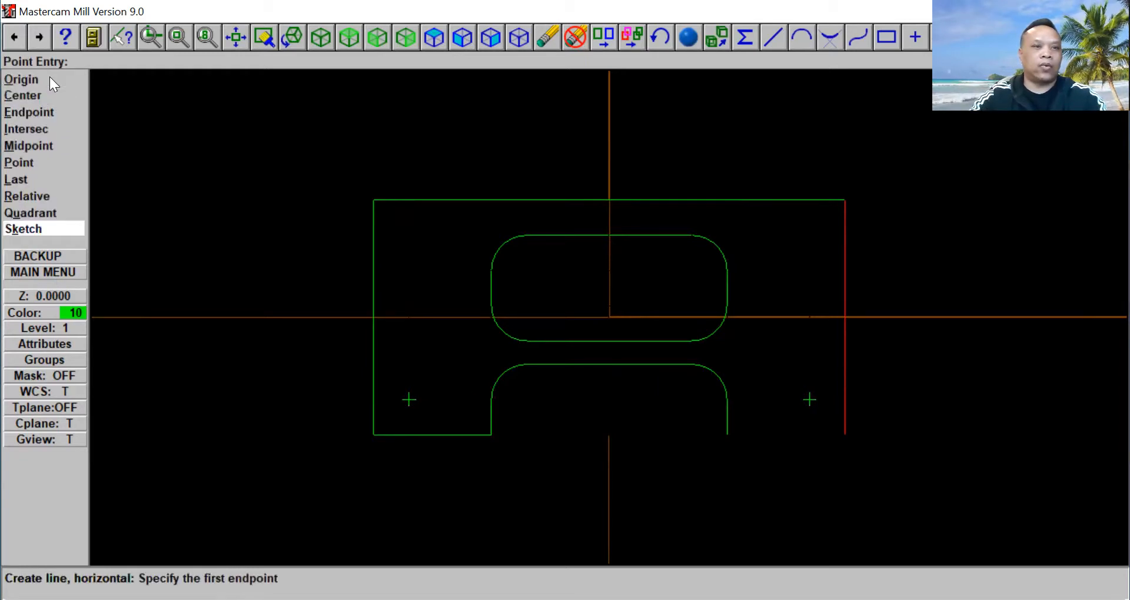
click(726, 430)
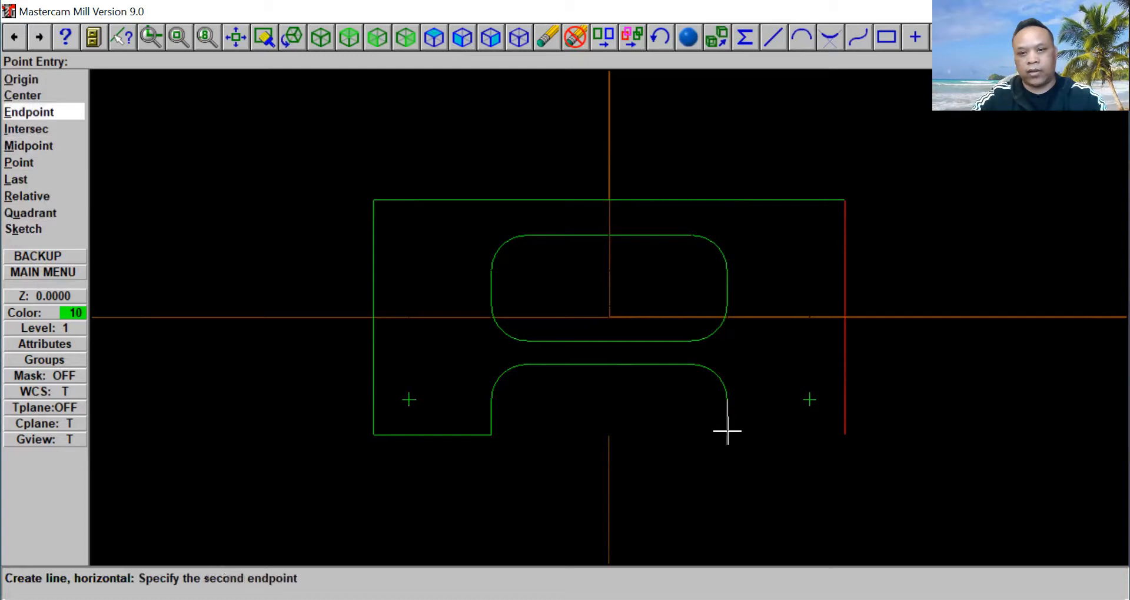
click(838, 435)
key(Return)
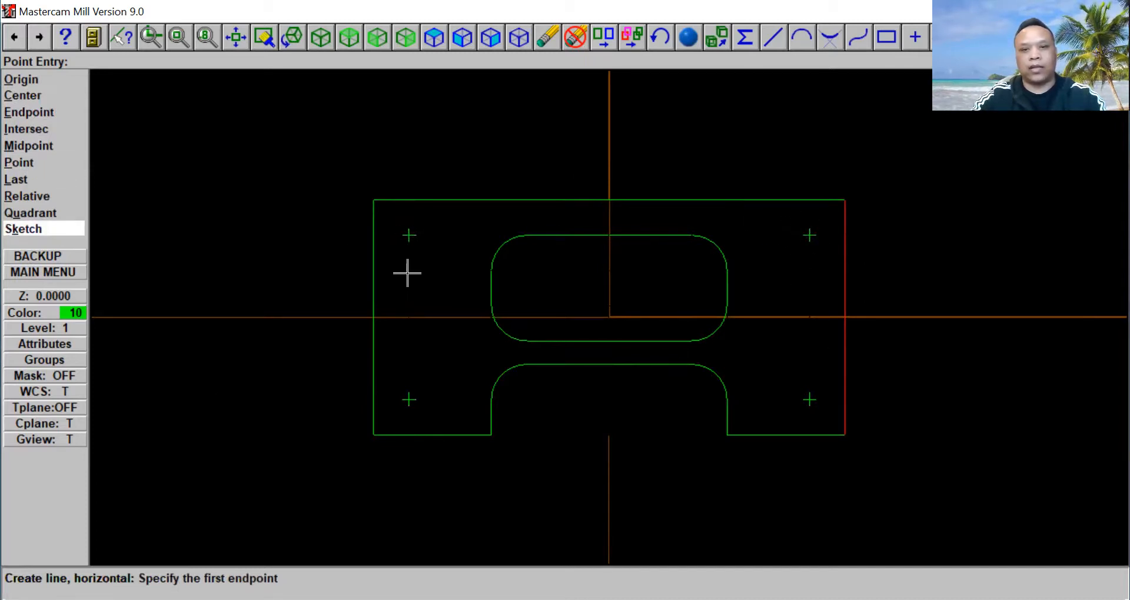
key(Escape)
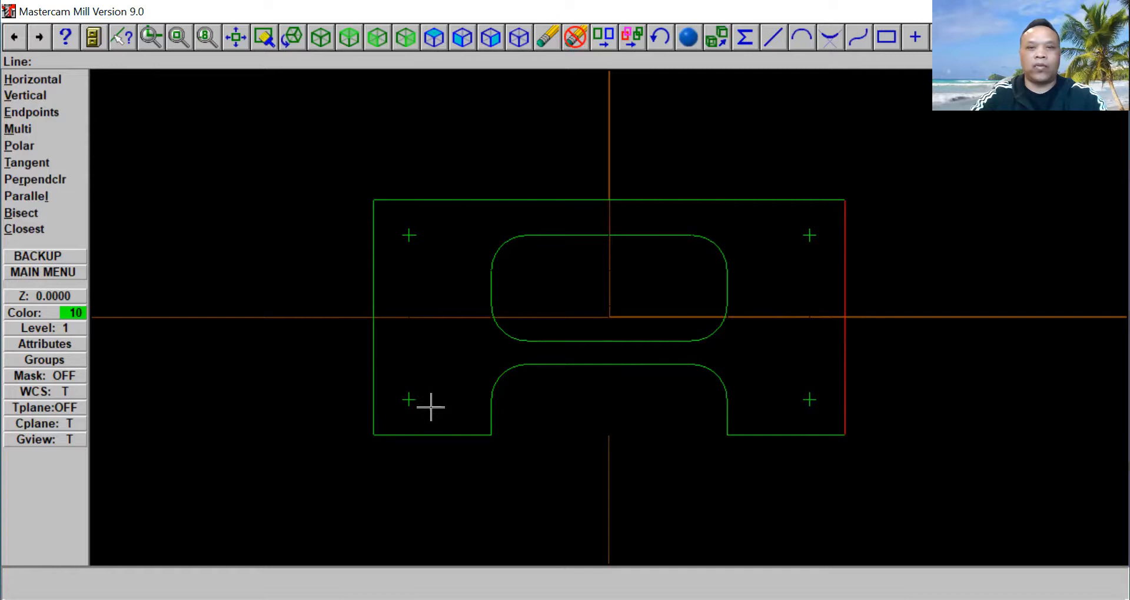
Create a drill toolpath on the four corner hole points, picked manually clockwise from the upper-left one.
click(43, 272)
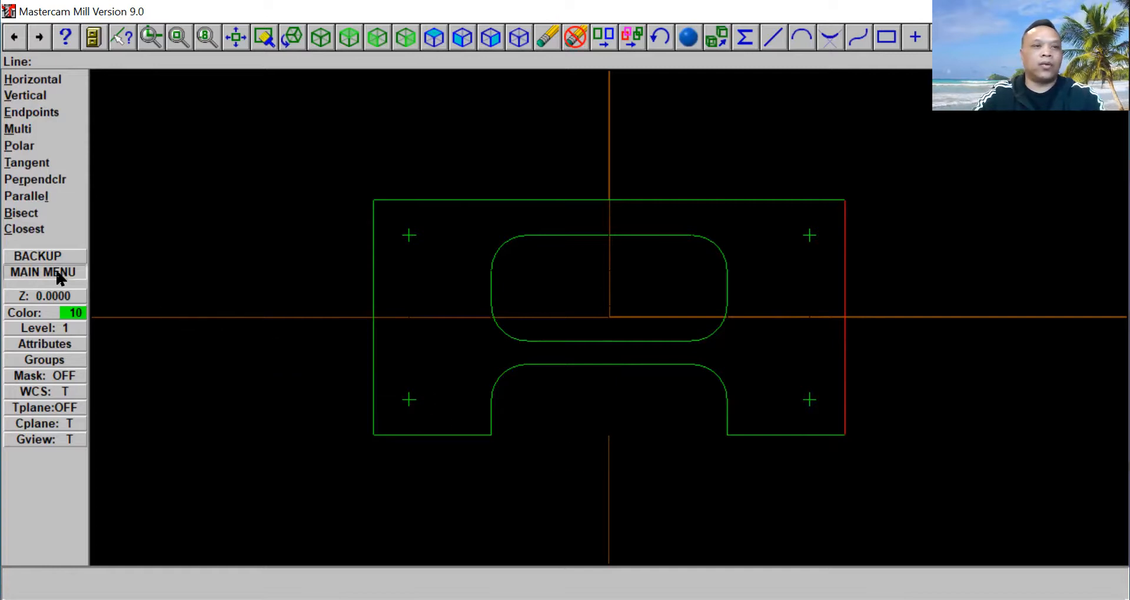
click(49, 213)
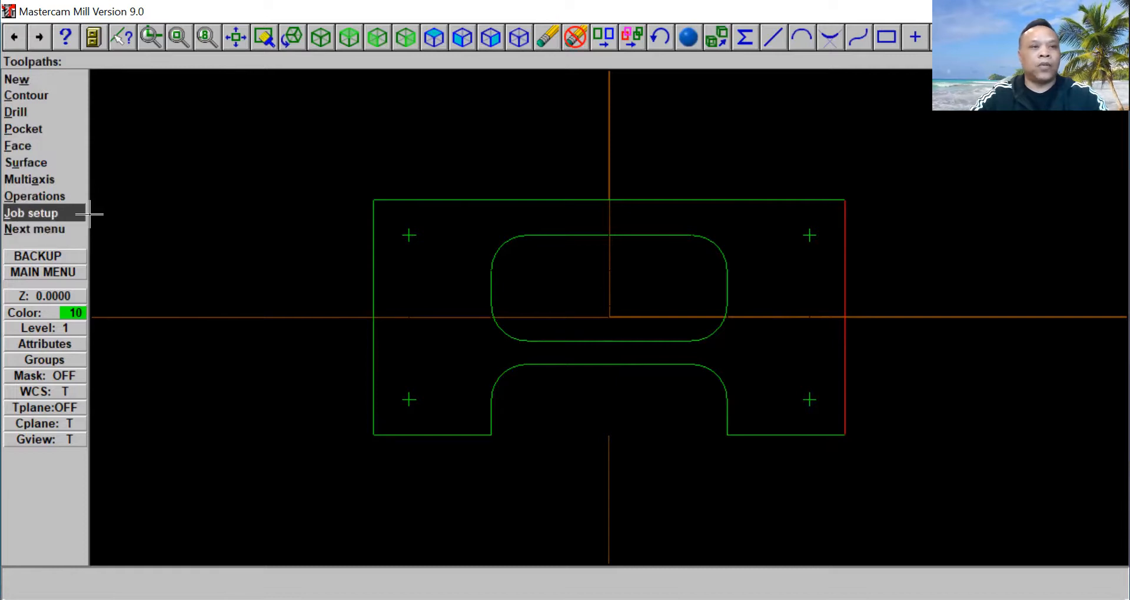
click(30, 113)
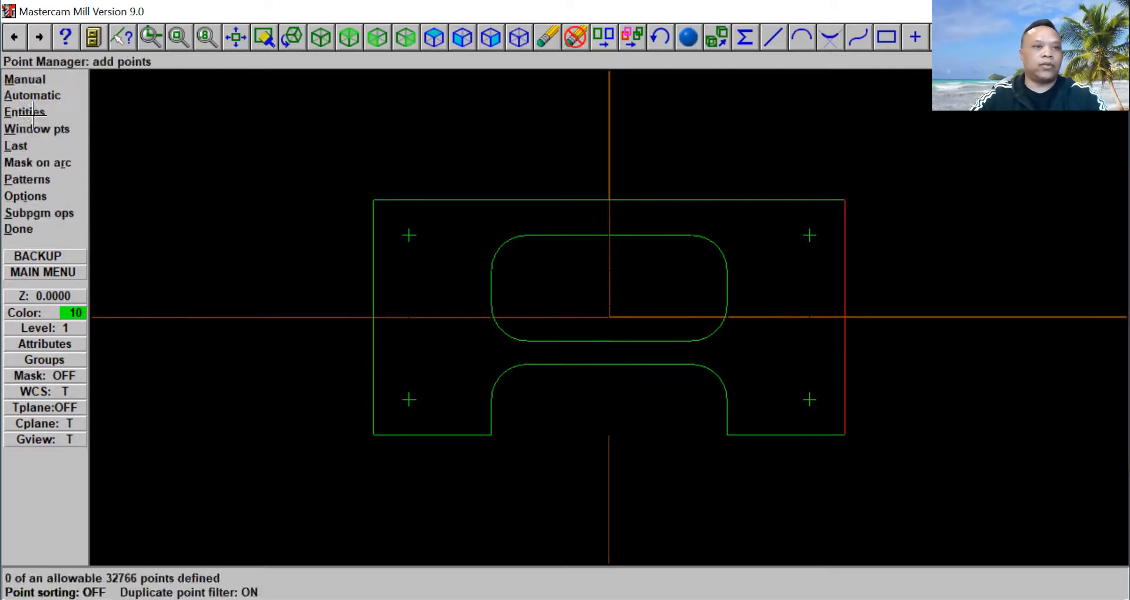
click(30, 80)
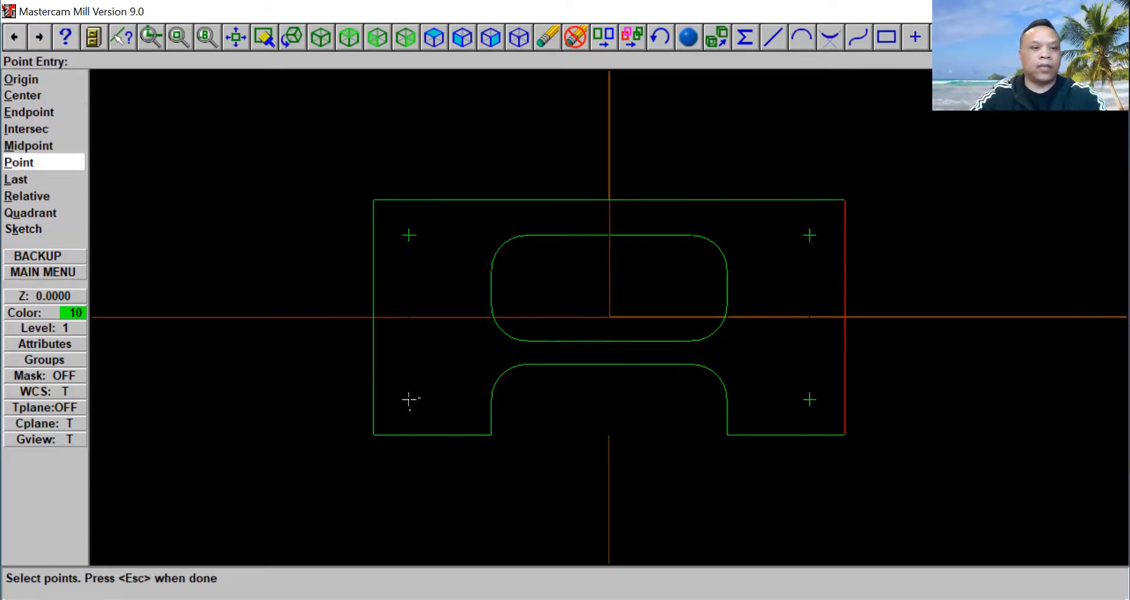
key(Escape)
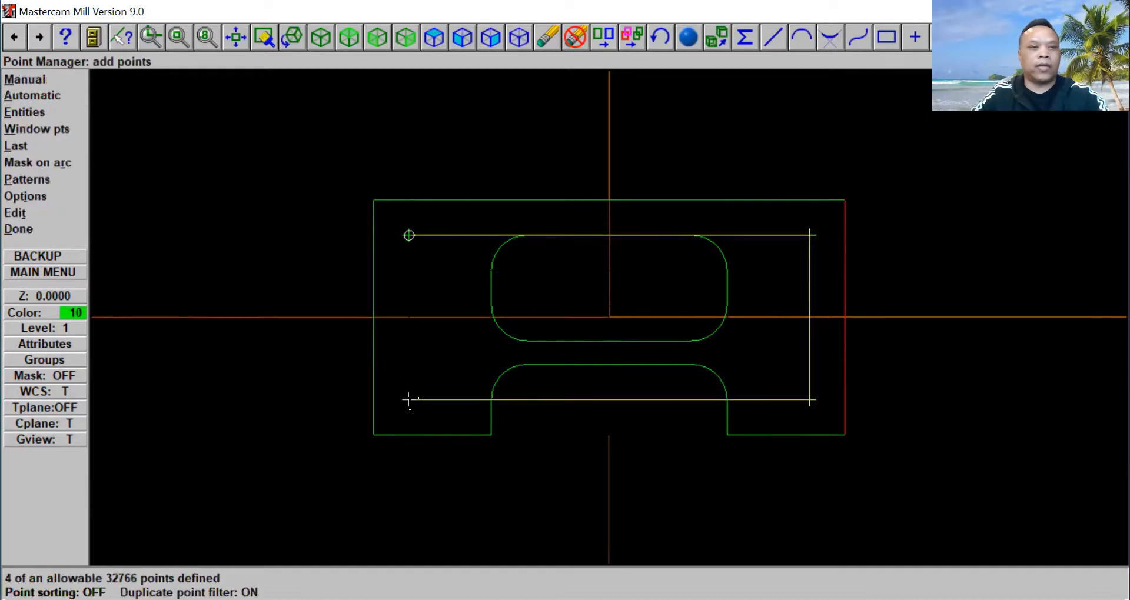
click(32, 228)
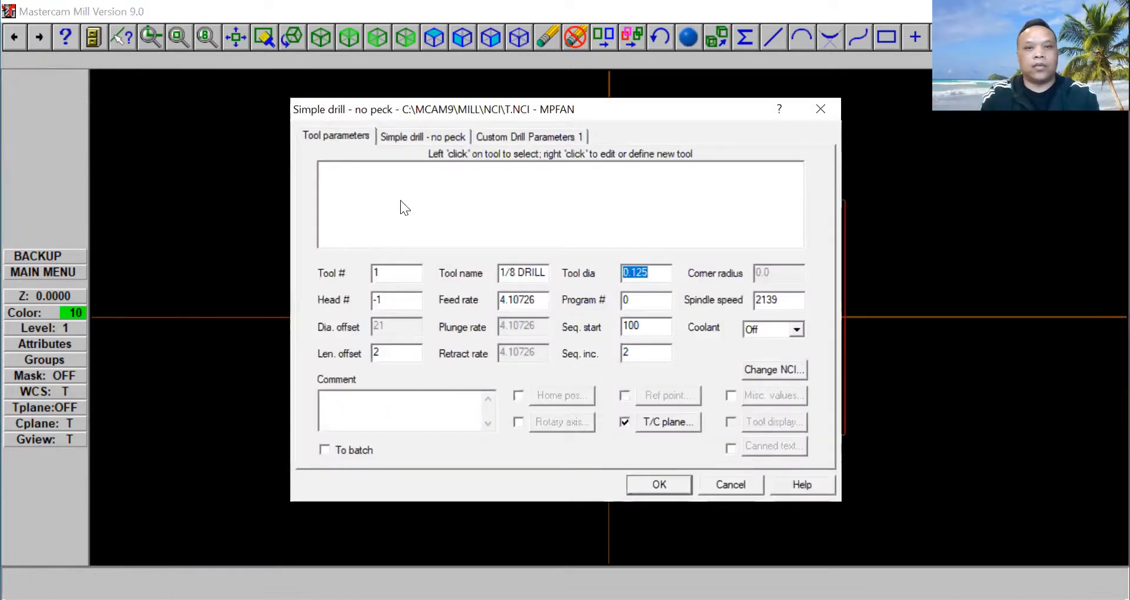
Load the 53/64 drill from the tool library for the drilling operation.
right_click(353, 170)
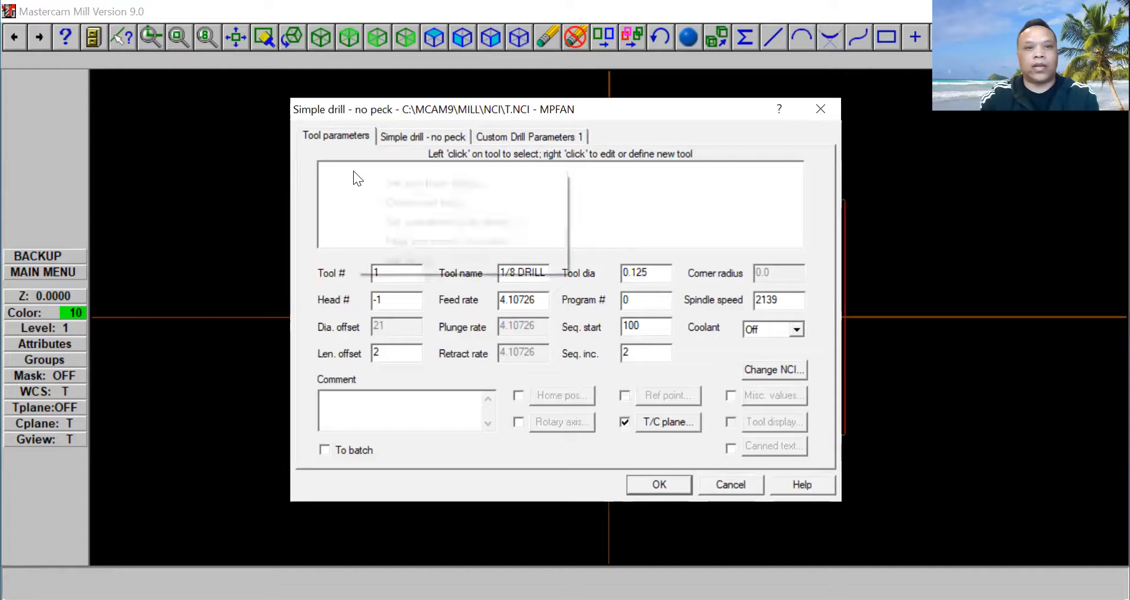
click(391, 183)
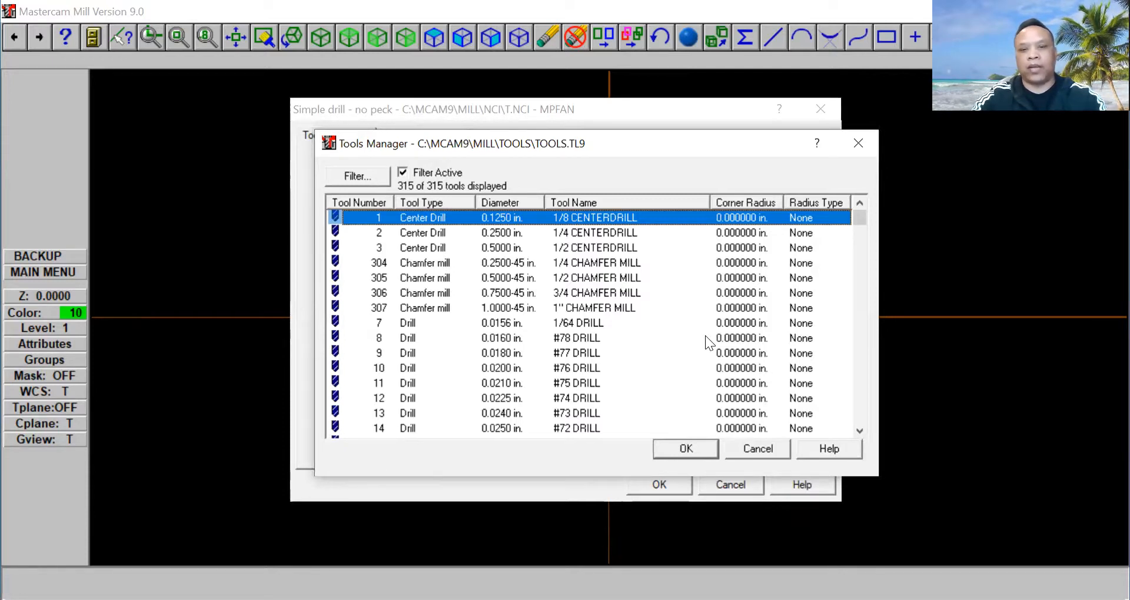
drag(860, 218, 724, 300)
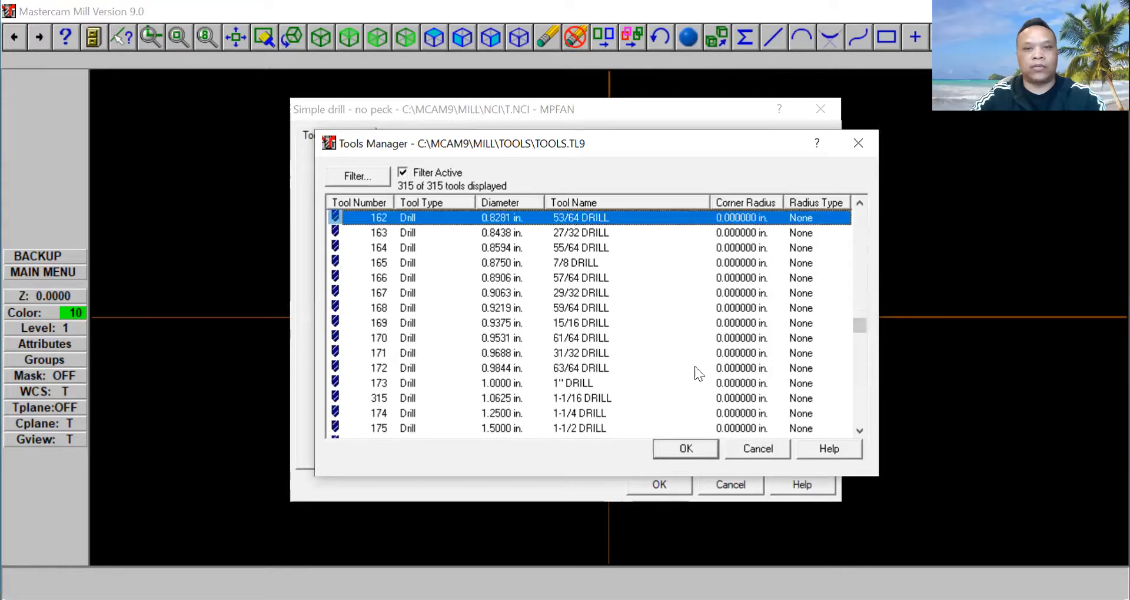
click(693, 444)
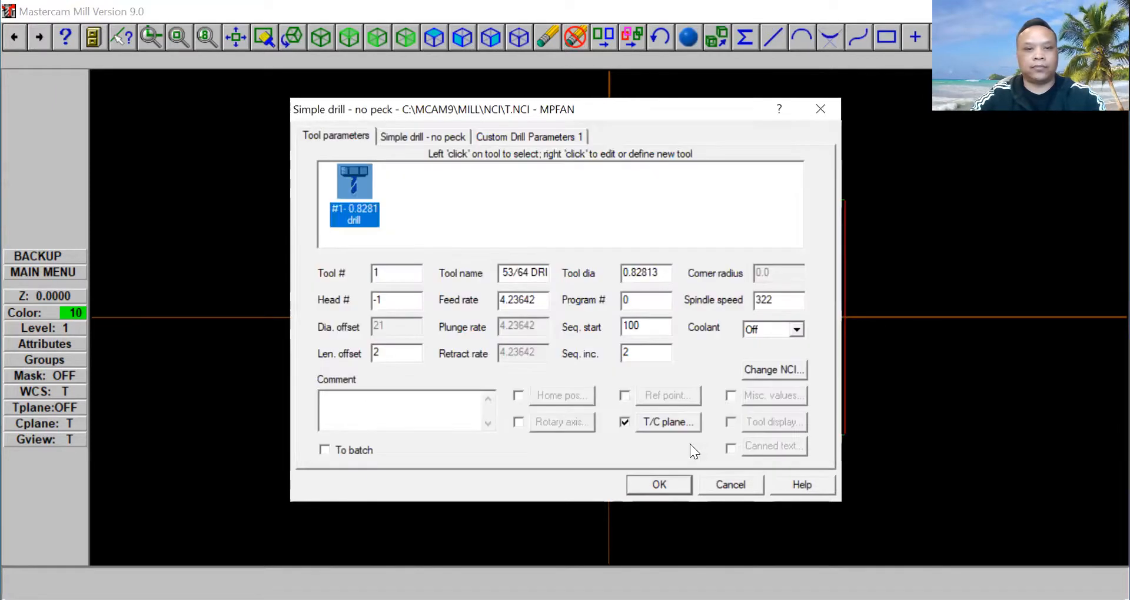
Enter the comment DRILL and set the drill's spindle speed to 400.
click(347, 399)
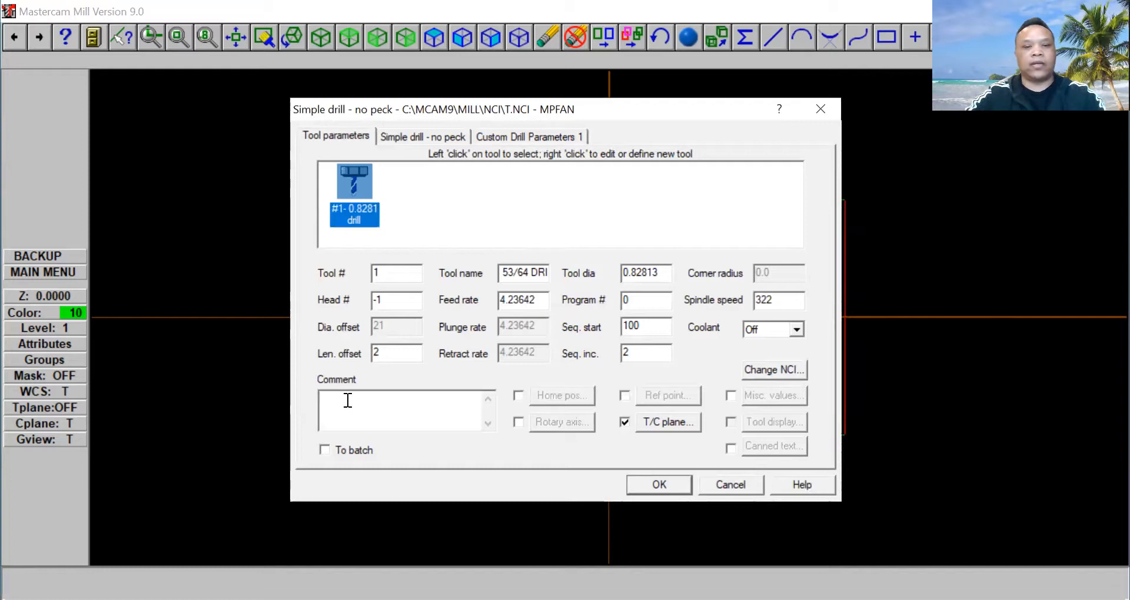
text(DRILL)
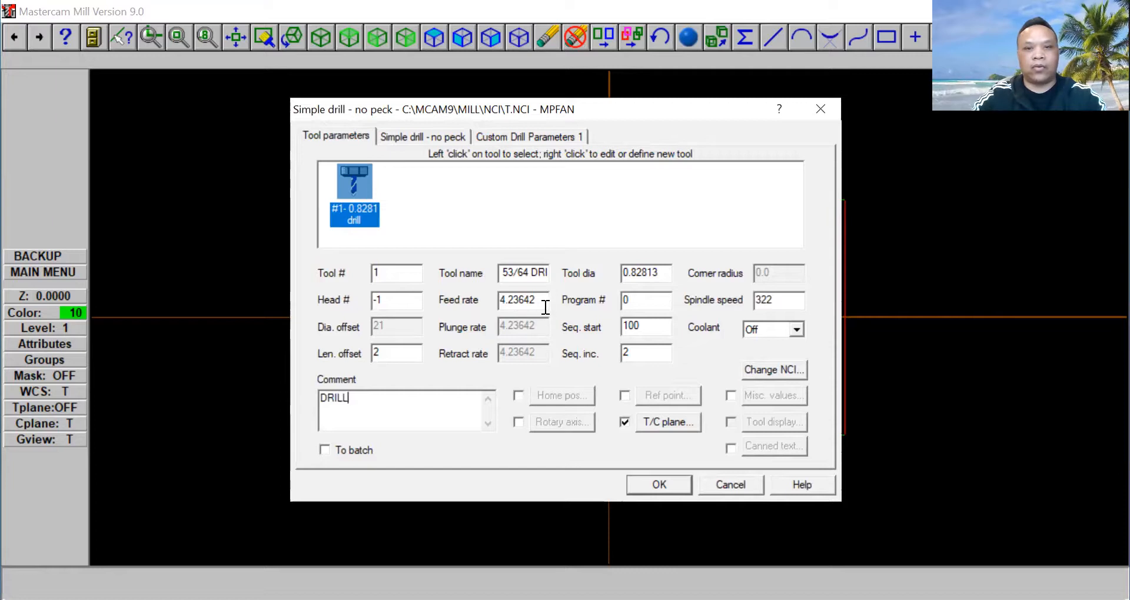
double_click(782, 301)
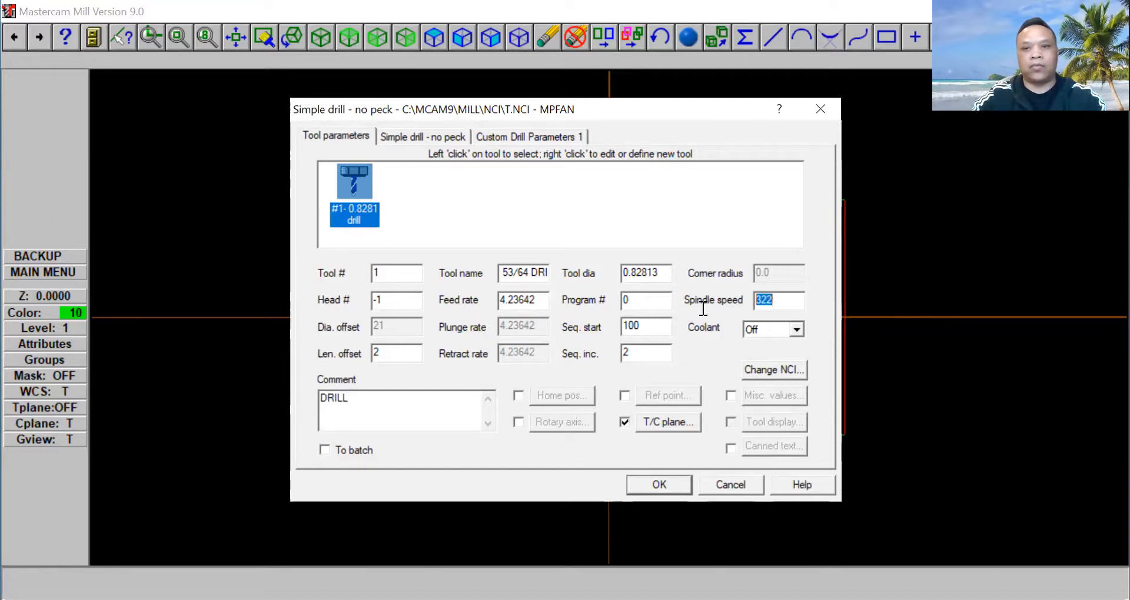
text(400)
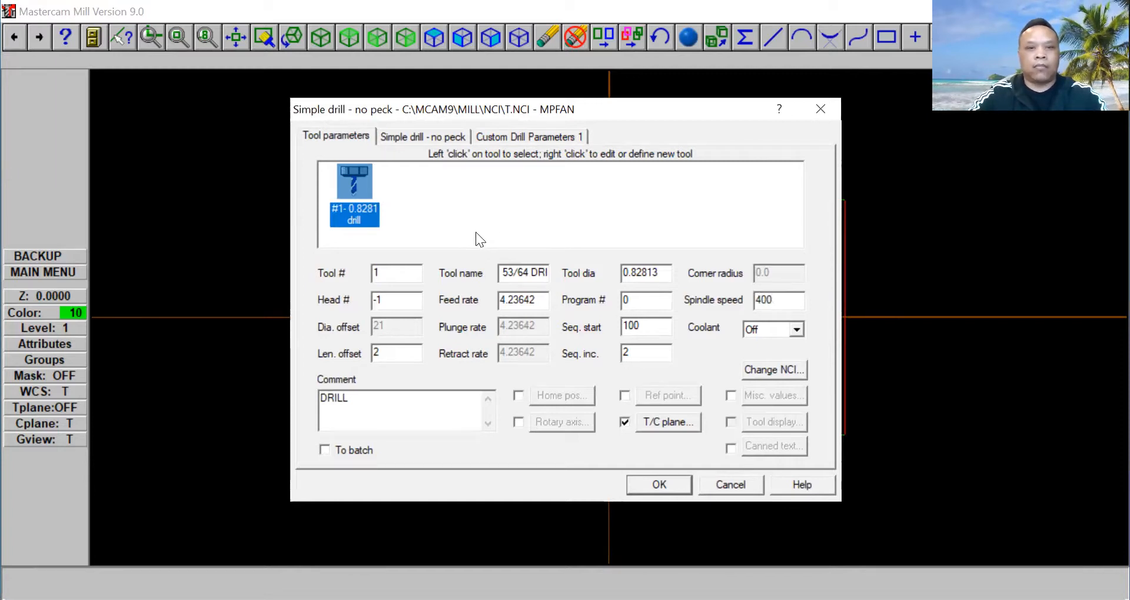
Enable clearance for the drill cycle, set top of stock to 0.75 and depth to -0.75, and accept the operation.
click(407, 137)
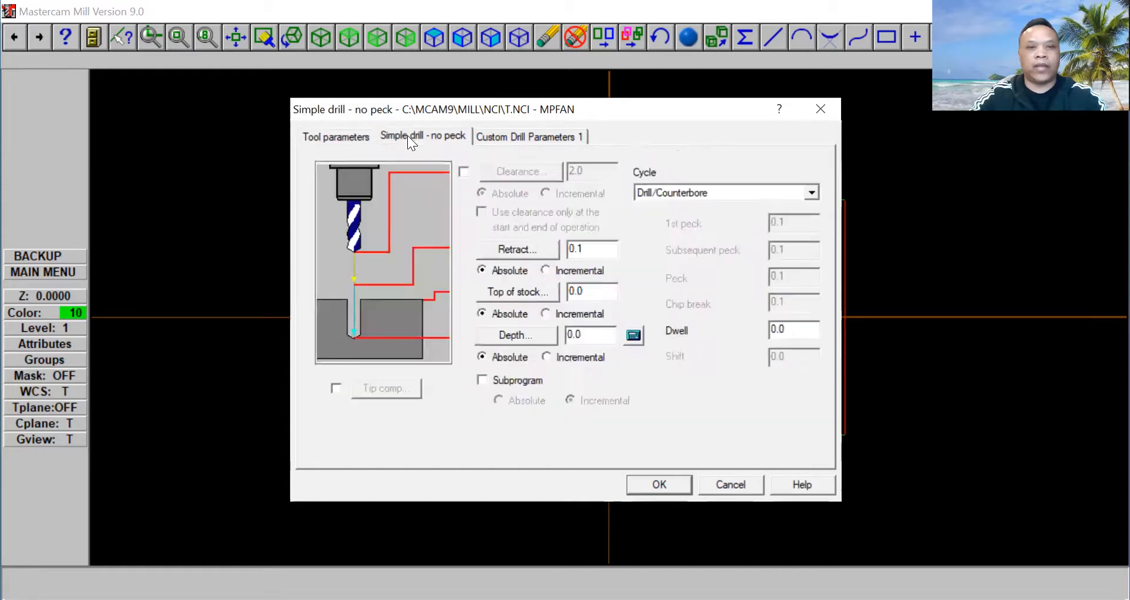
click(463, 172)
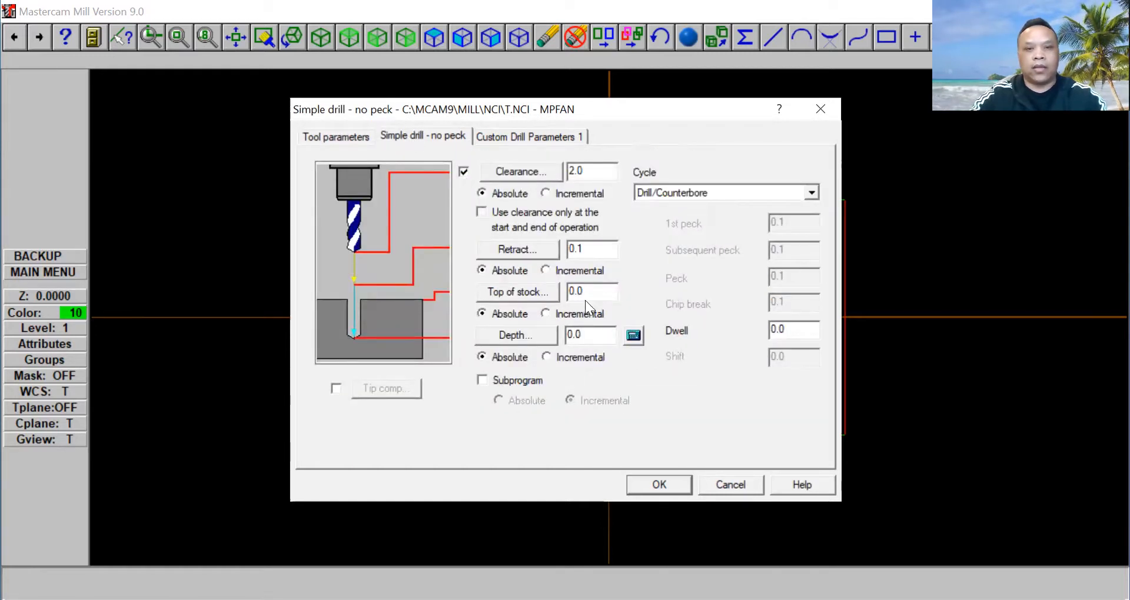
double_click(599, 290)
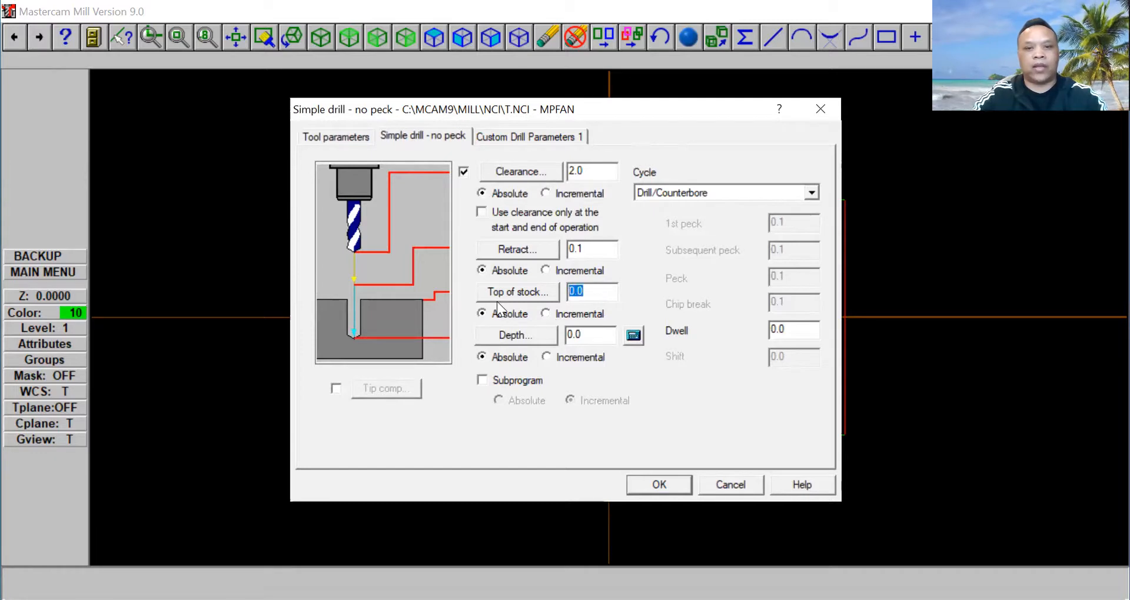
text(.75)
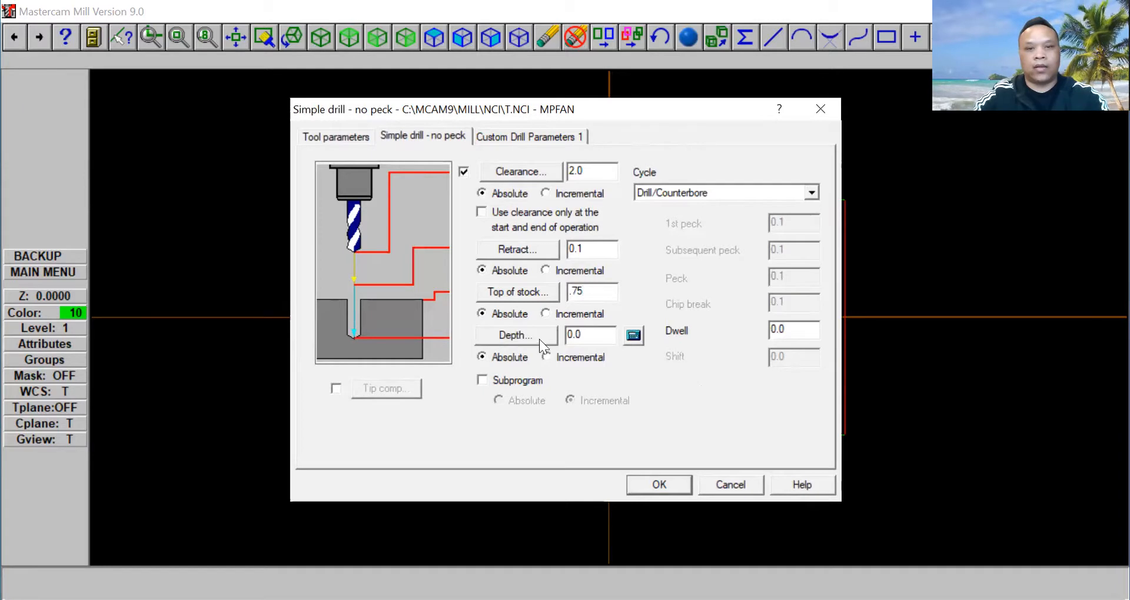
double_click(594, 337)
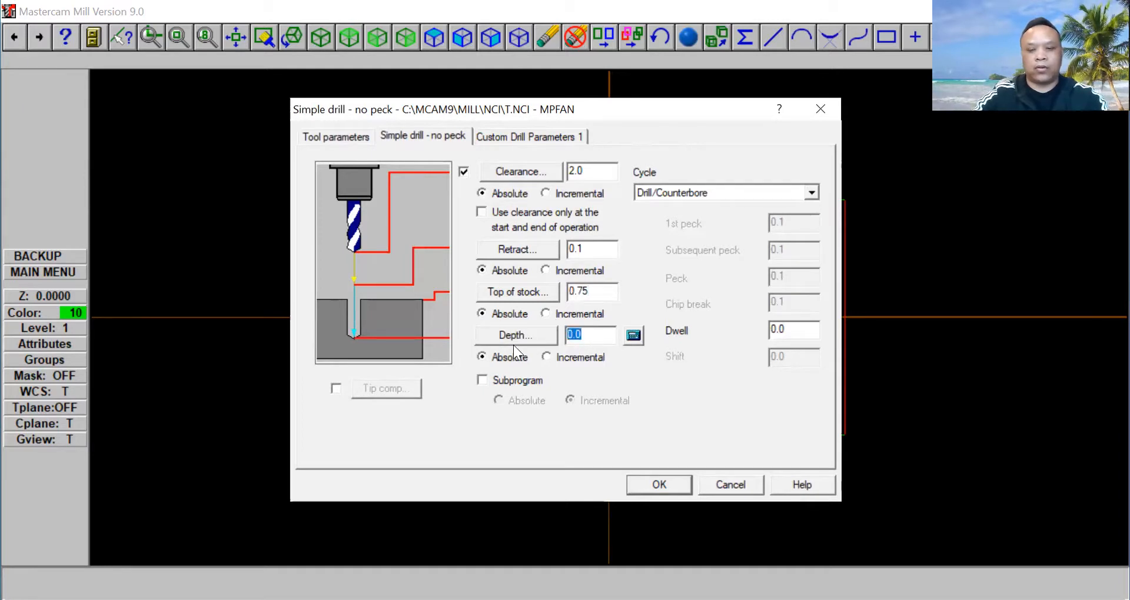
text(-)
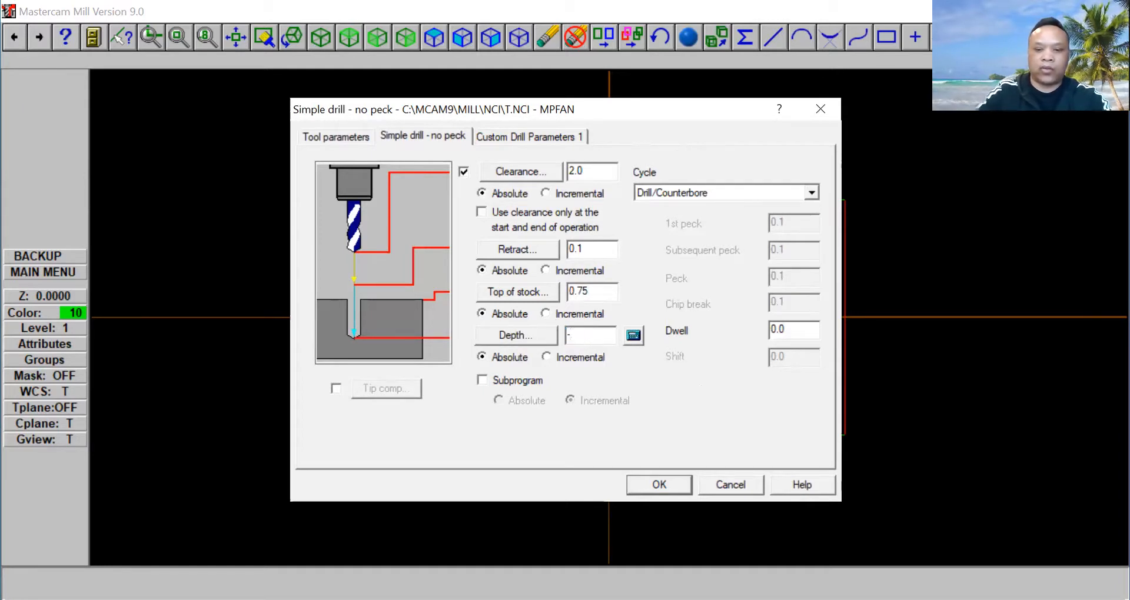
text(.75)
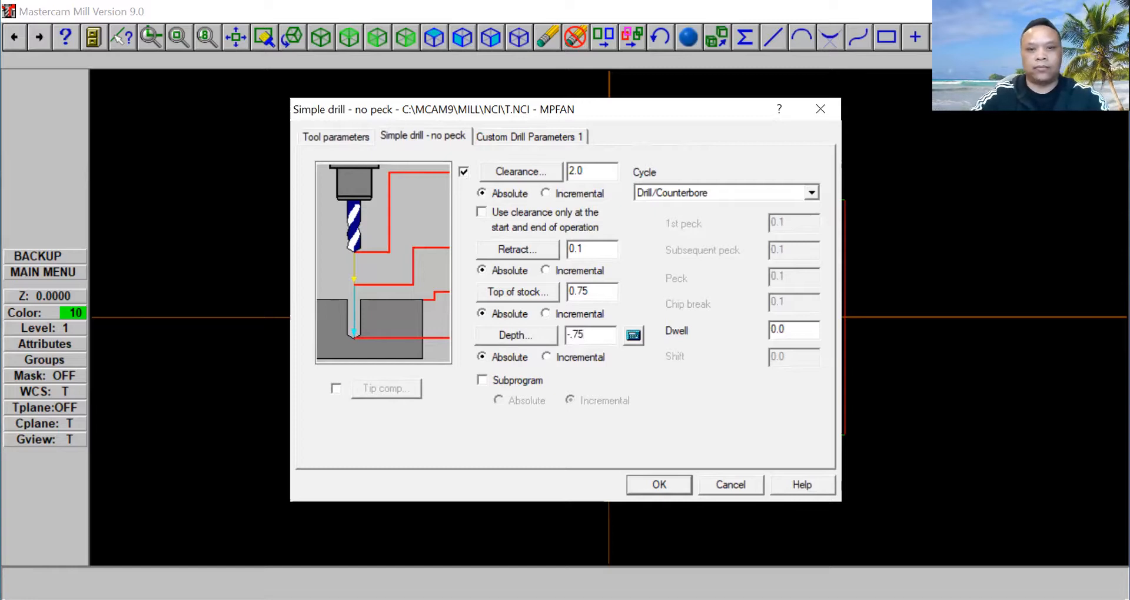
click(648, 483)
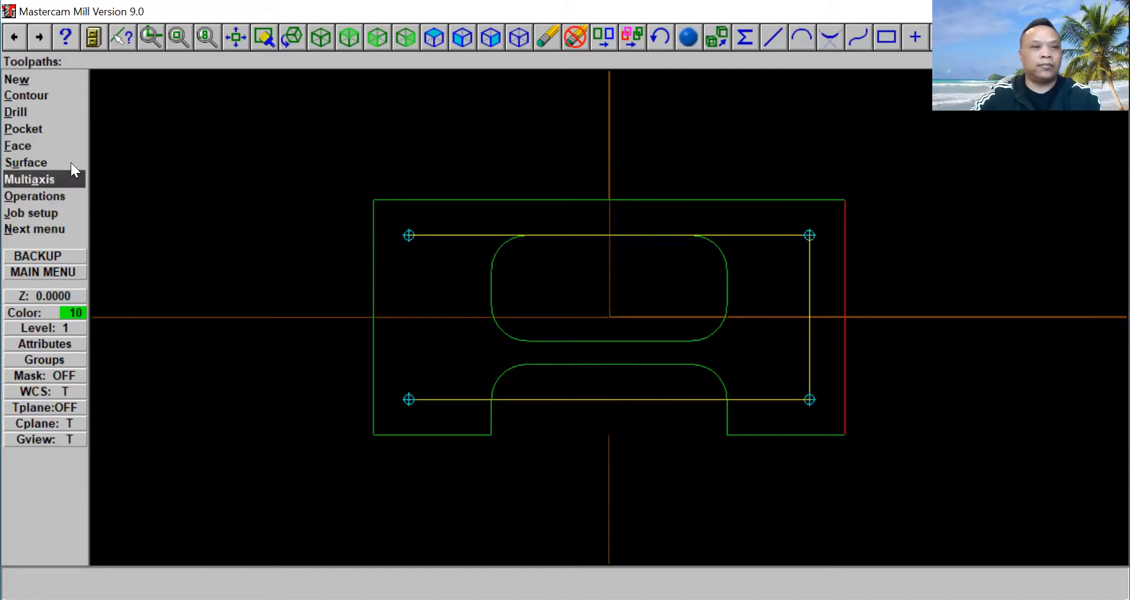
Start a pocket toolpath using the rounded central pocket outline as its chain.
click(47, 130)
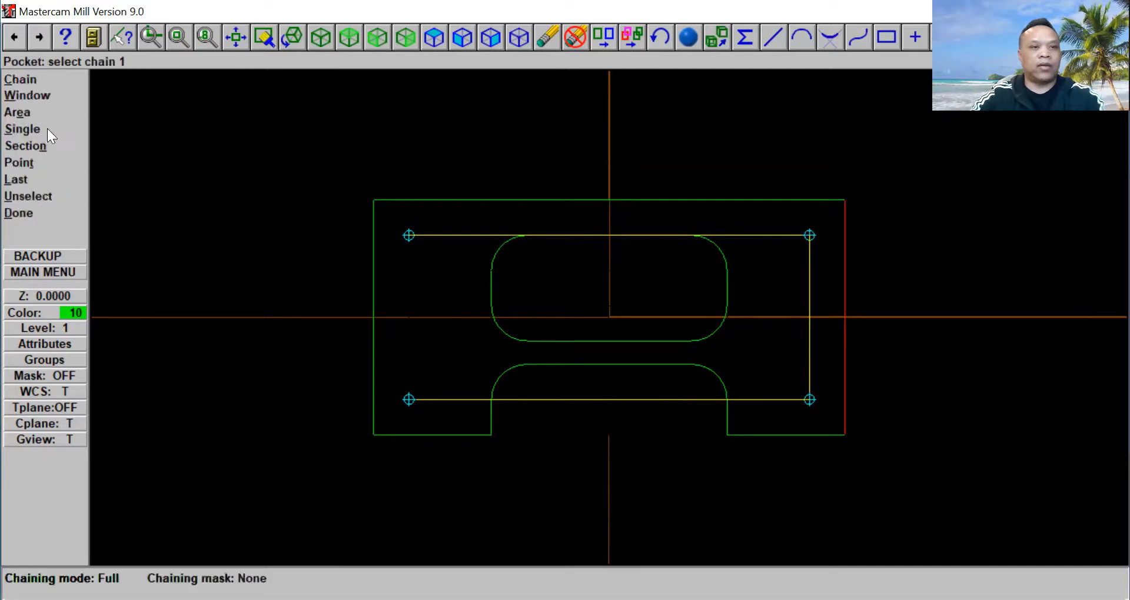
click(493, 292)
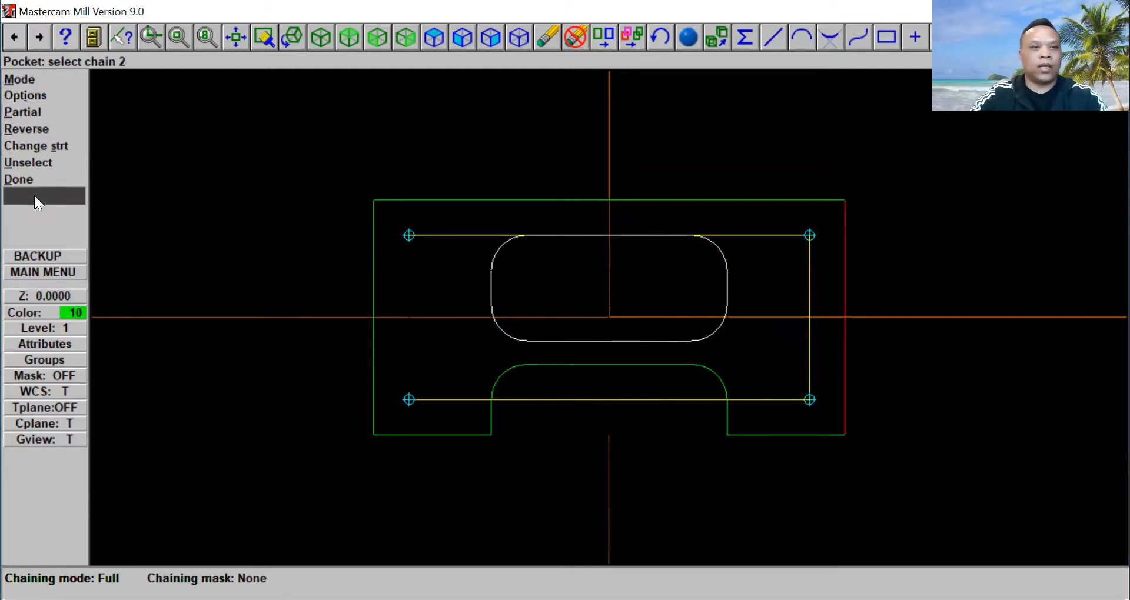
click(42, 179)
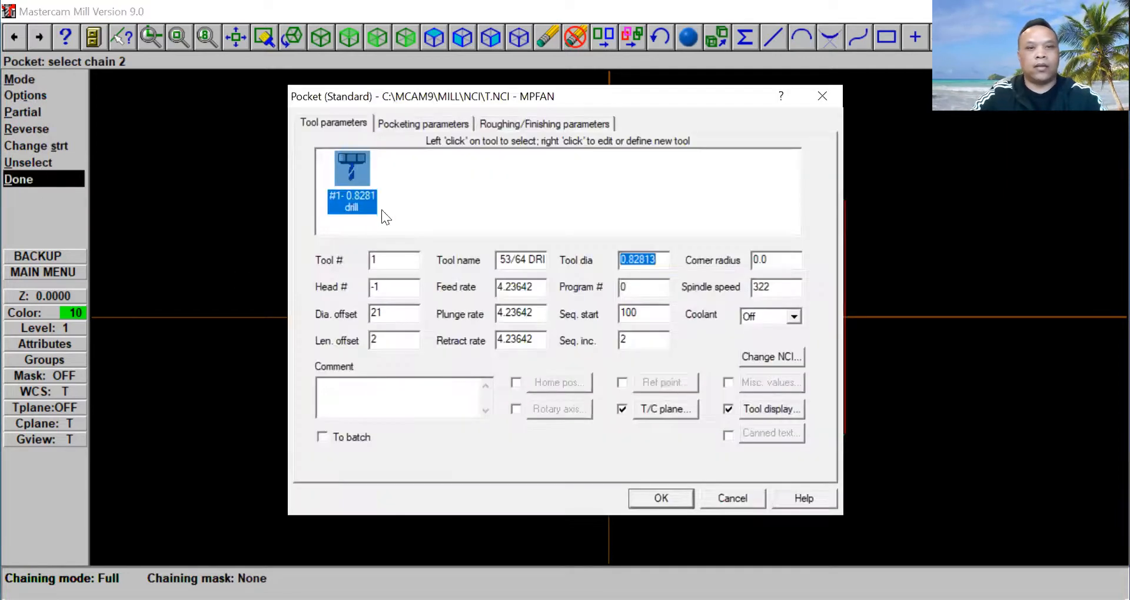
Load the 1/4 flat endmill from the tool library for the pocket operation and enter the comment ROUGH POCKET.
right_click(415, 171)
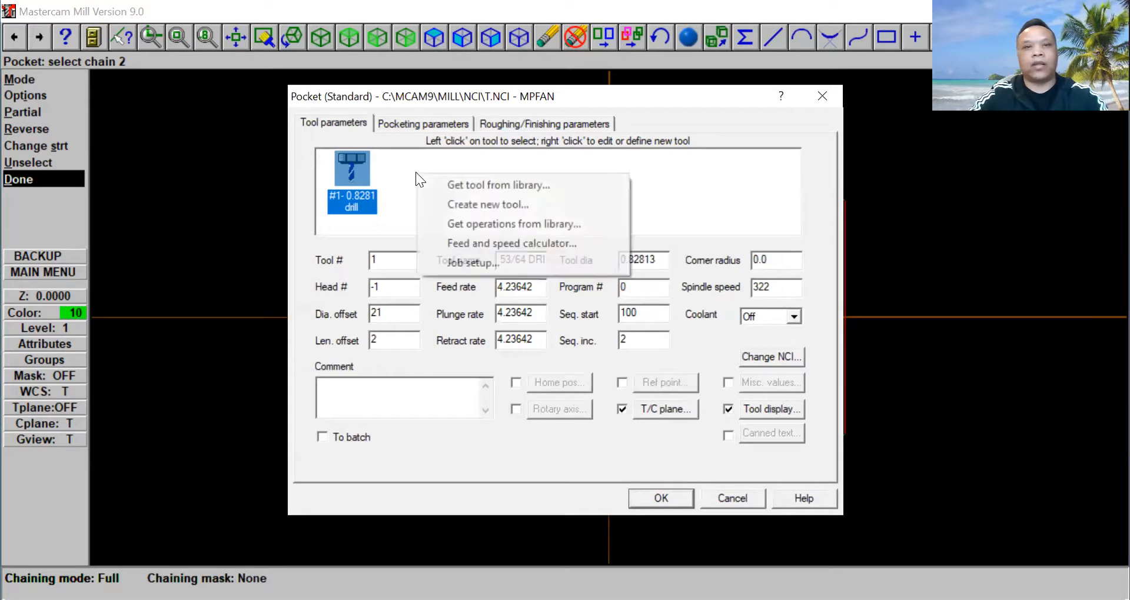
click(443, 181)
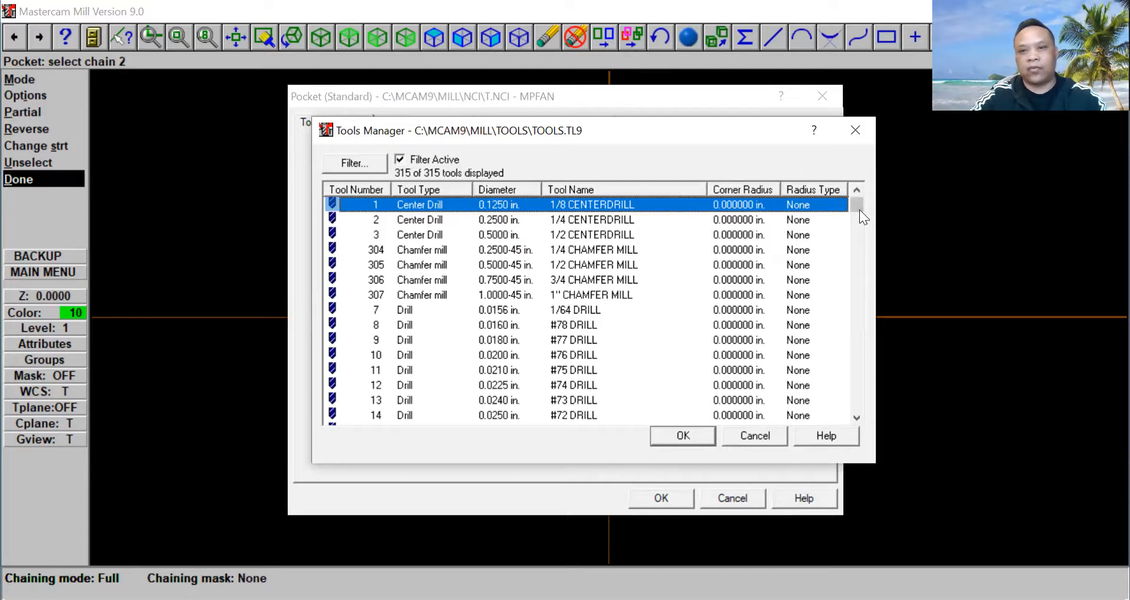
drag(858, 206, 860, 320)
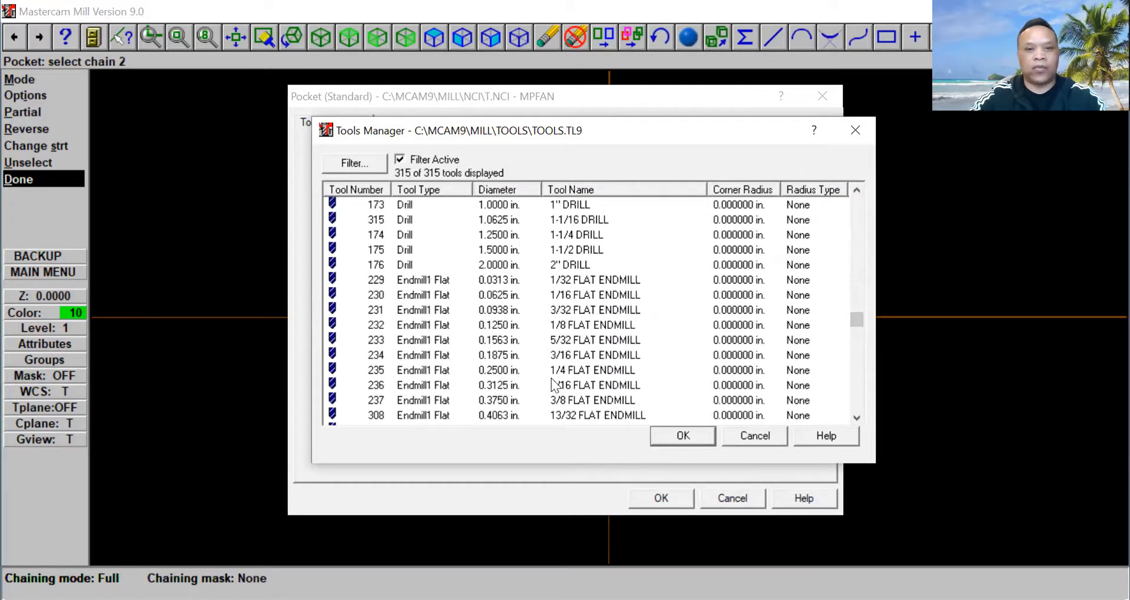
click(568, 369)
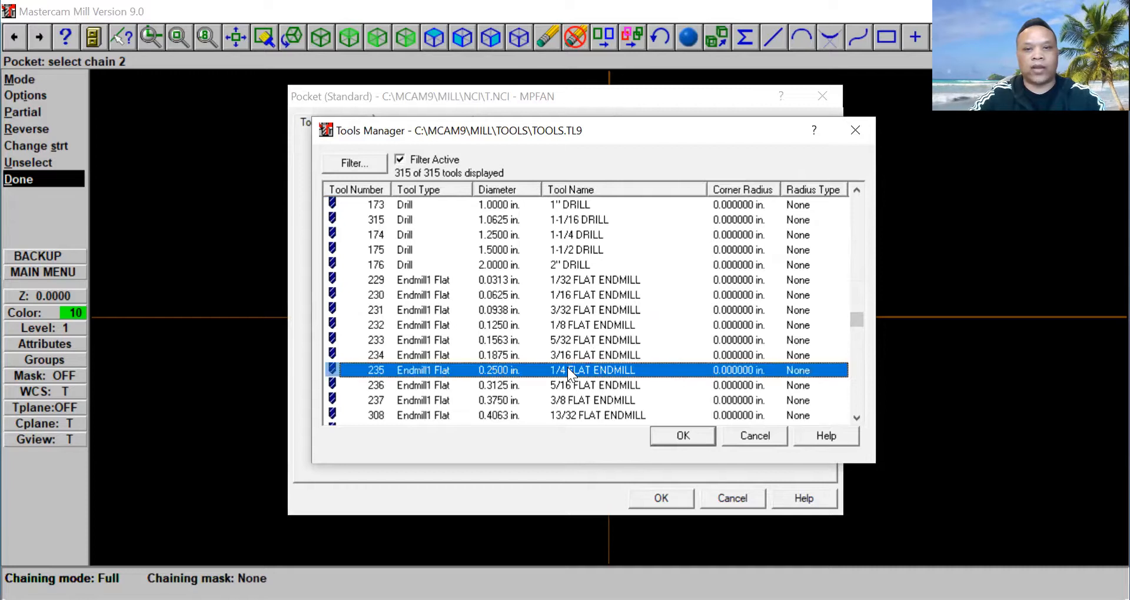
click(669, 433)
click(350, 390)
text(ROUGH POCKET)
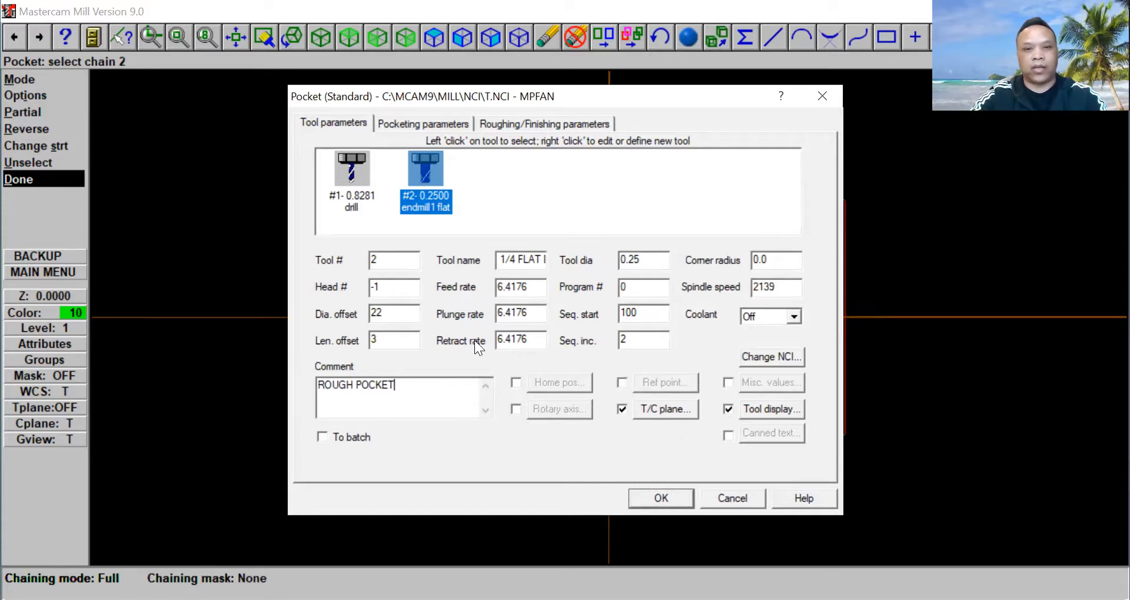
Set the feed, plunge and retract rates of the 1/4 flat endmill to 8.0 for the pocket operation.
drag(540, 286, 429, 304)
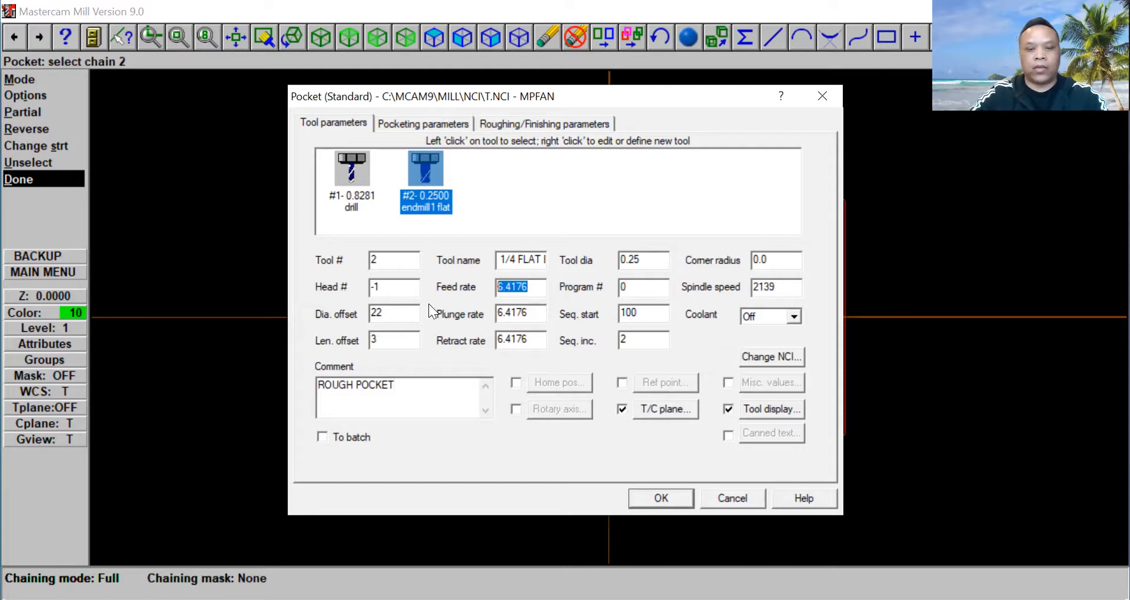
text(8.0)
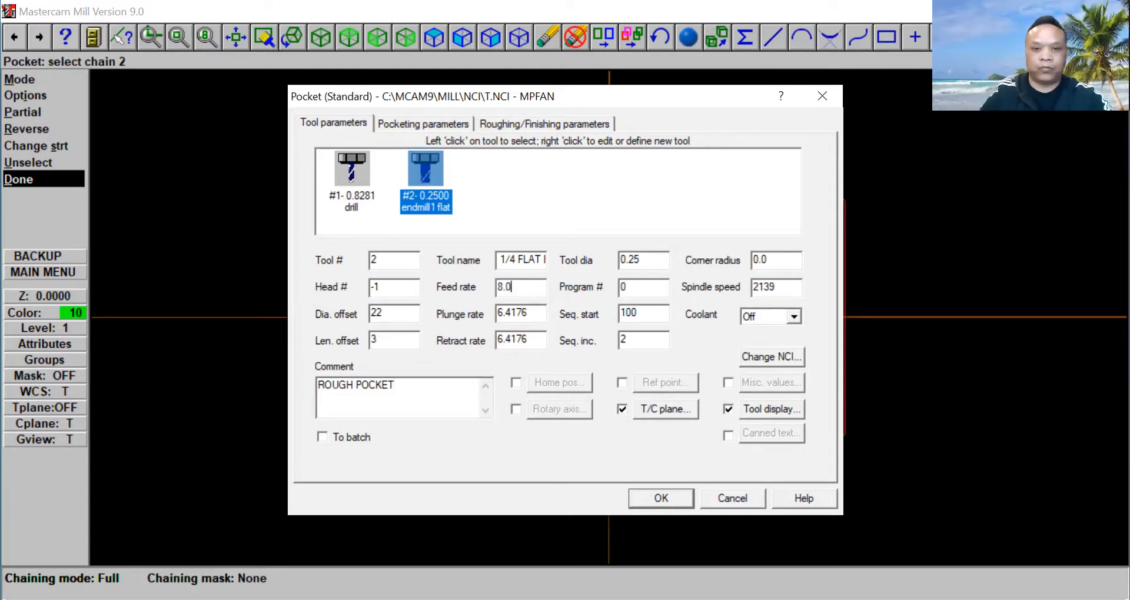
drag(541, 317, 398, 326)
text(8.0)
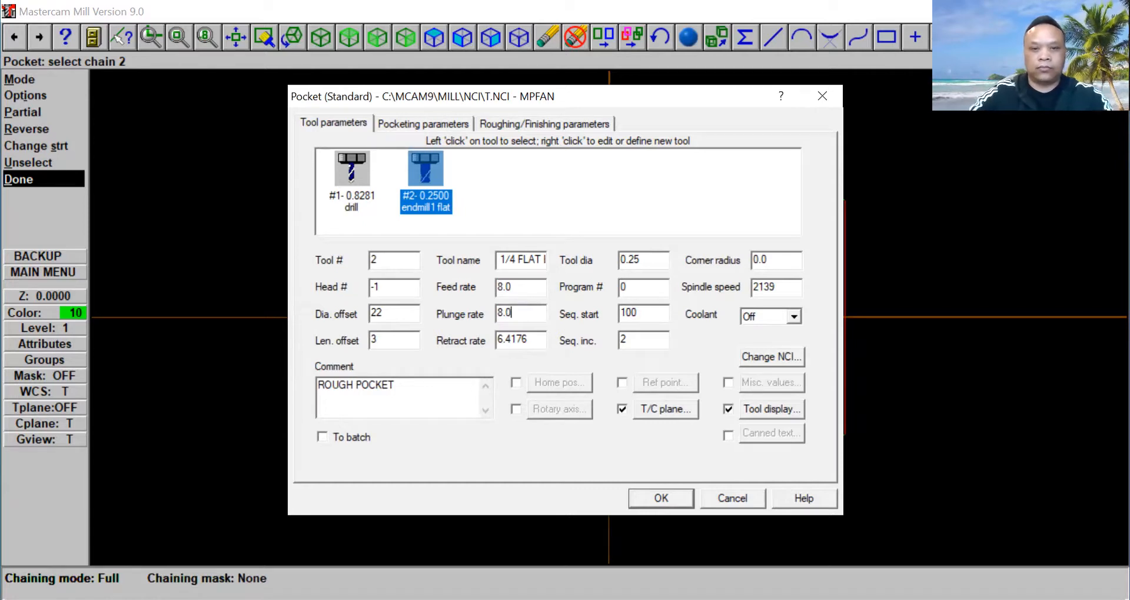
drag(537, 340, 473, 347)
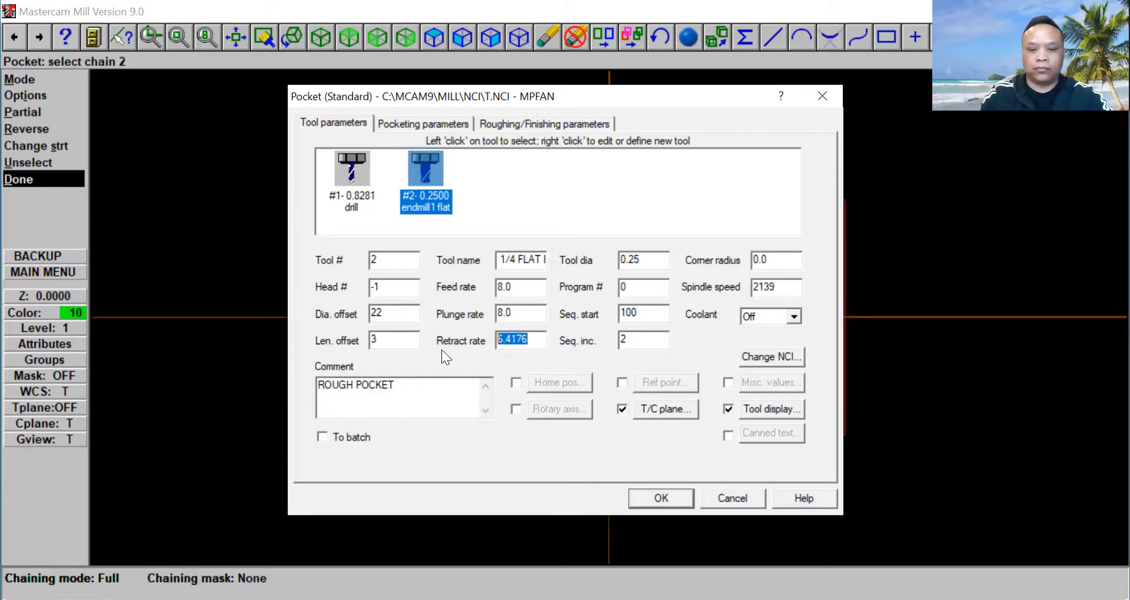
text(8.0)
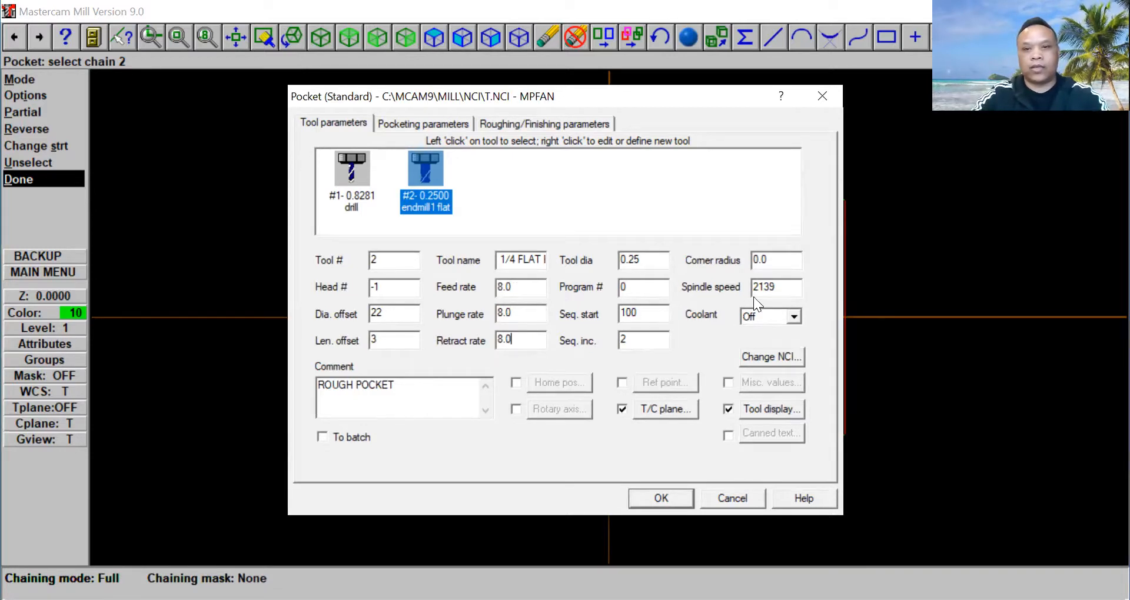
Set the pocket operation's spindle speed to 2000 and its coolant to Flood.
drag(788, 287, 685, 318)
text(2000)
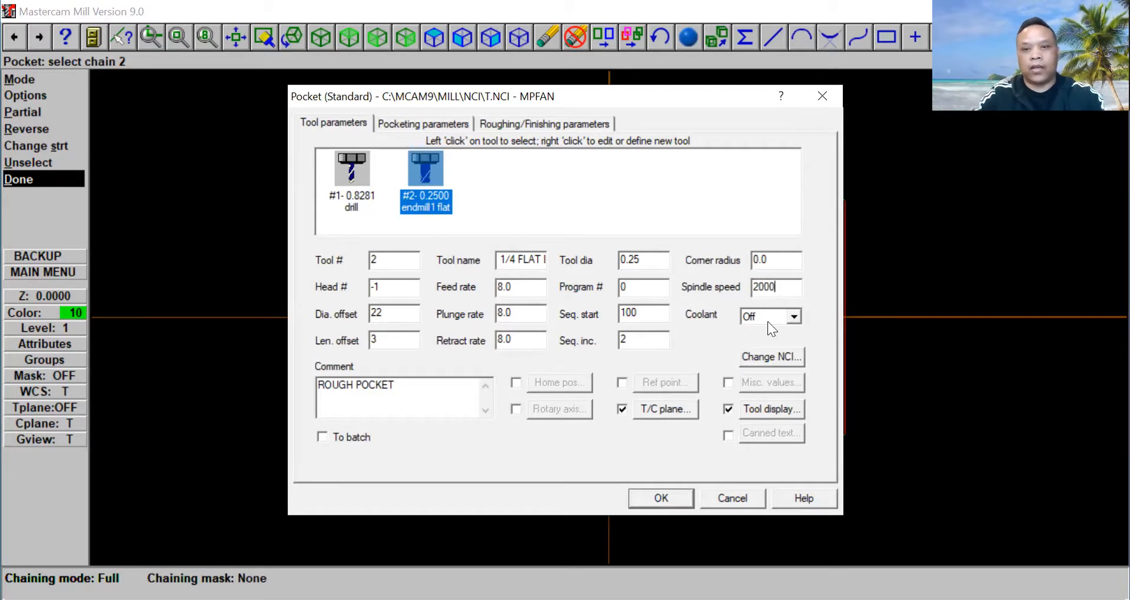
click(794, 316)
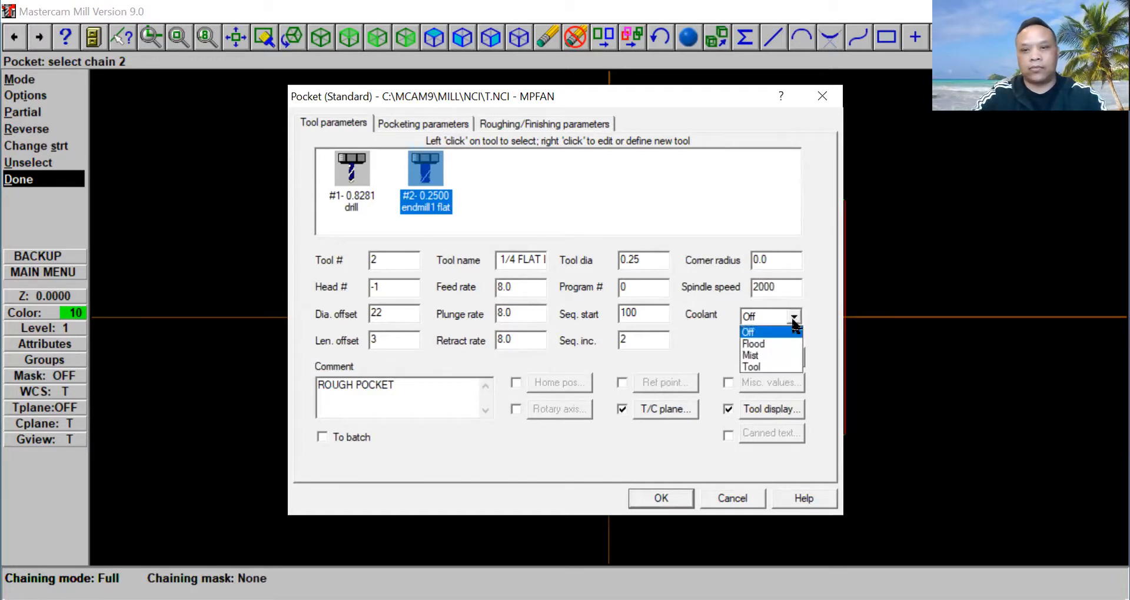
click(785, 341)
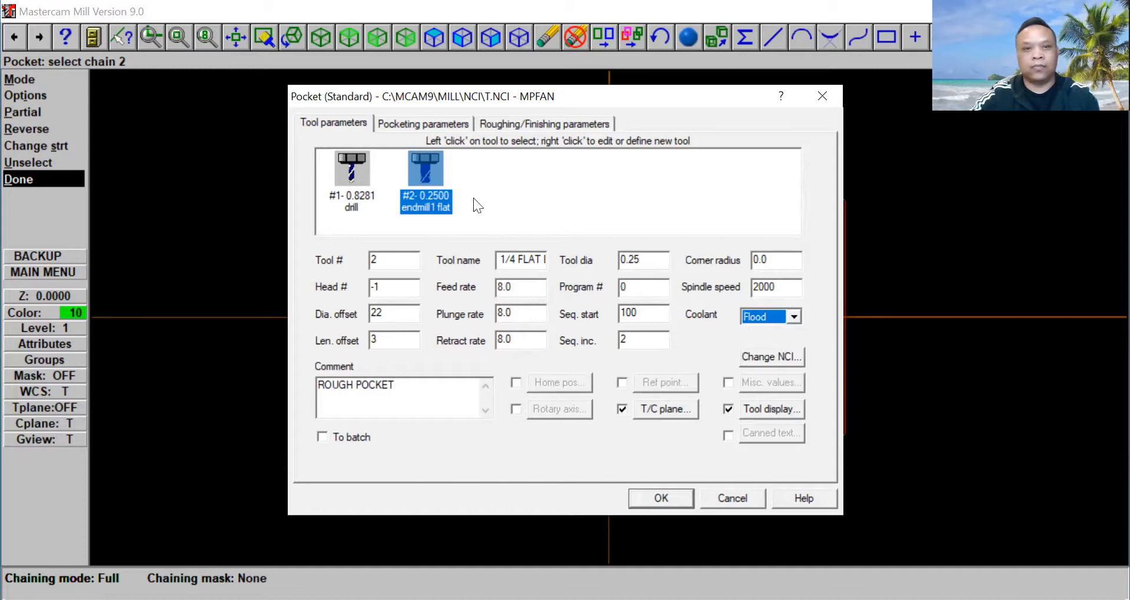
Set the pocket depth to -0.5, tip compensation to Center and roll cutter around corners to None.
click(402, 125)
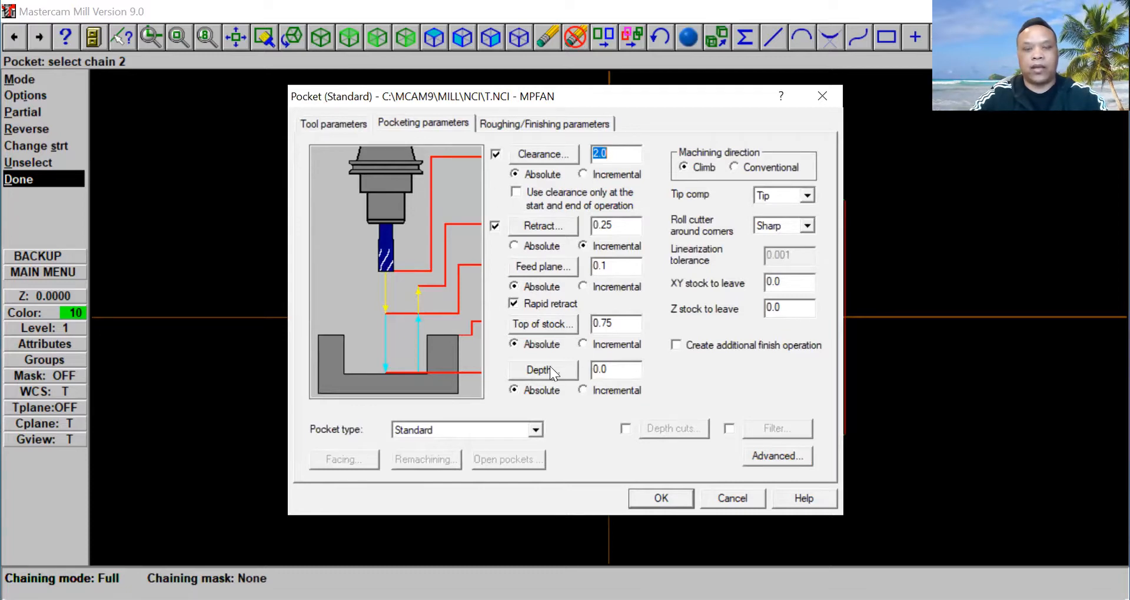
drag(617, 369, 548, 370)
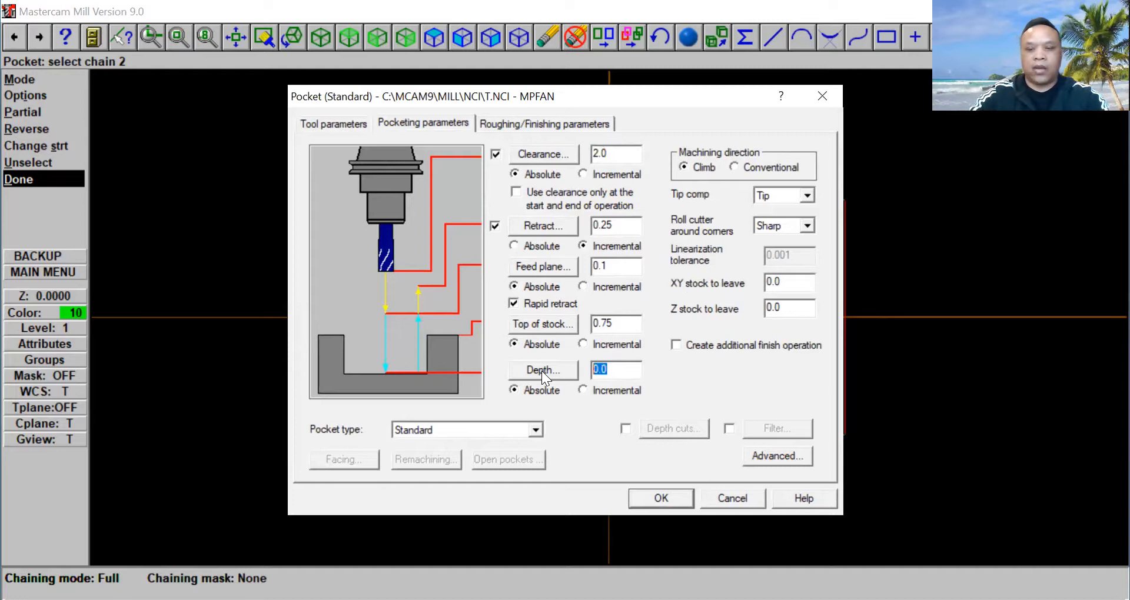
text(-.)
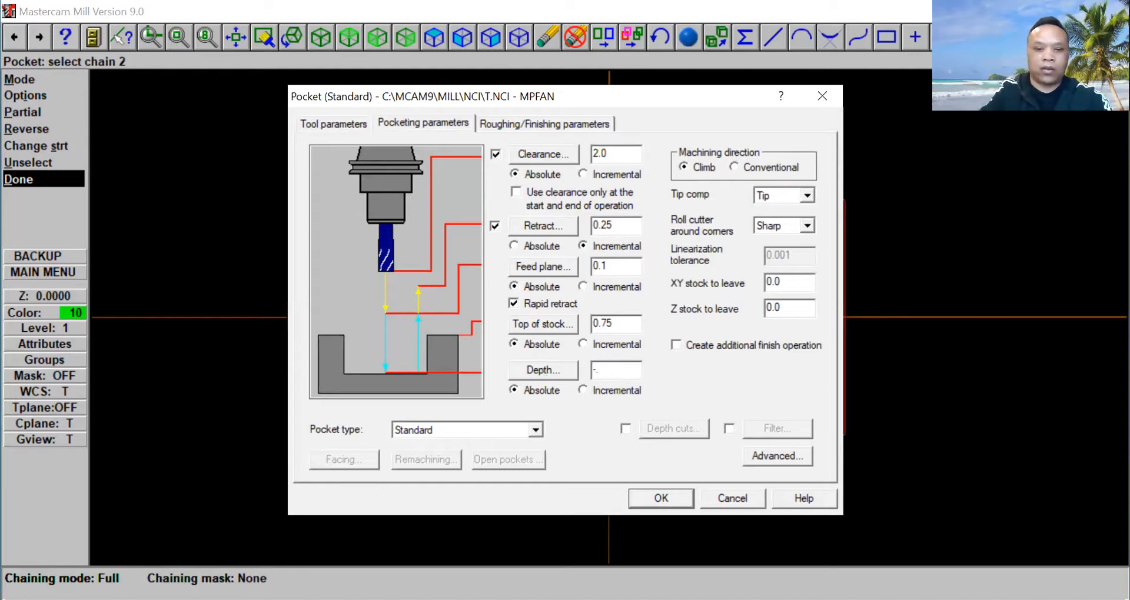
text(5)
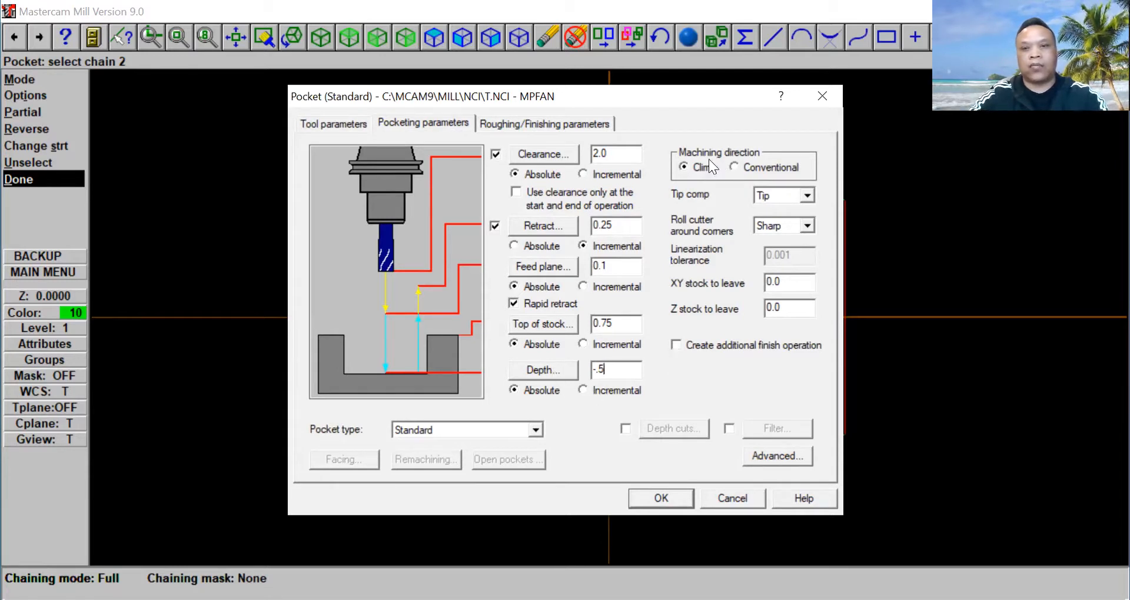
click(807, 194)
click(801, 206)
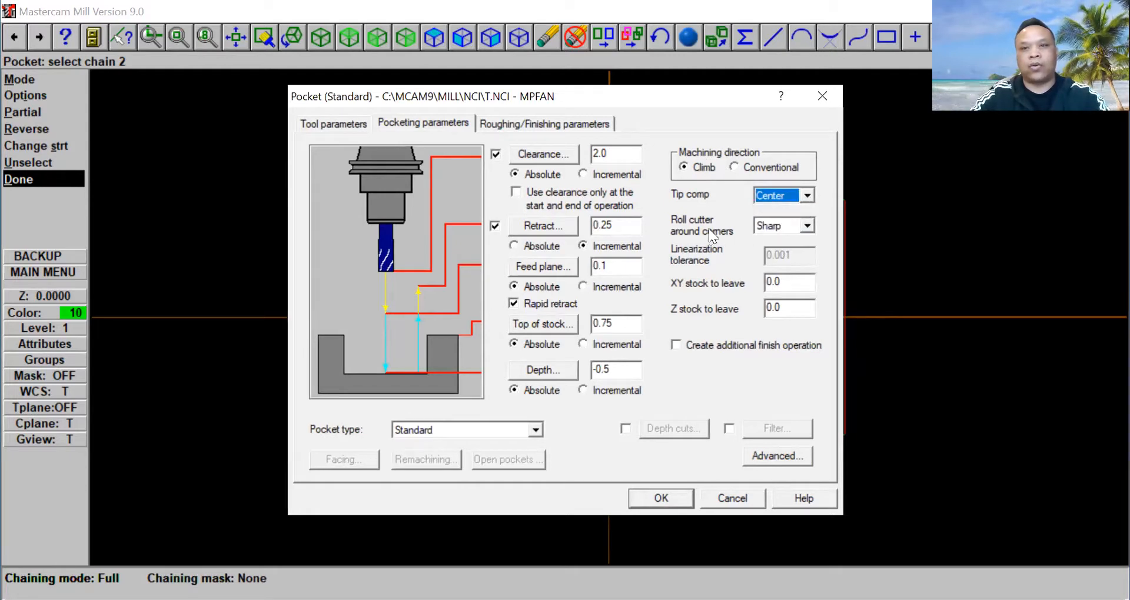
click(807, 226)
click(800, 237)
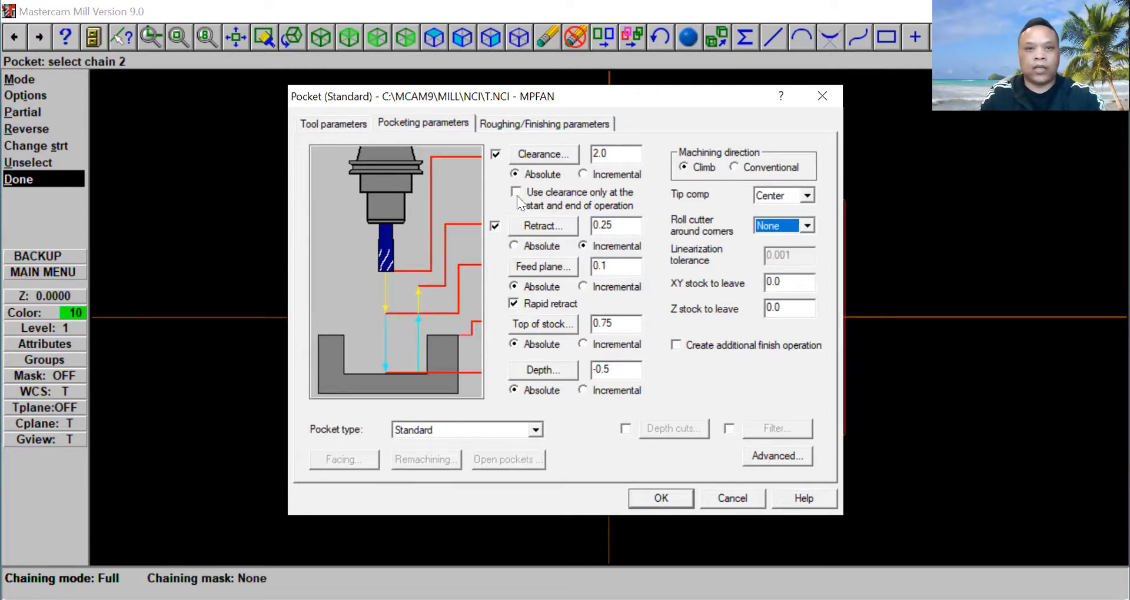
Rough the pocket with True Spiral from inside to outside, set finish cutter compensation to wear, and accept the operation.
click(504, 125)
drag(513, 236, 661, 241)
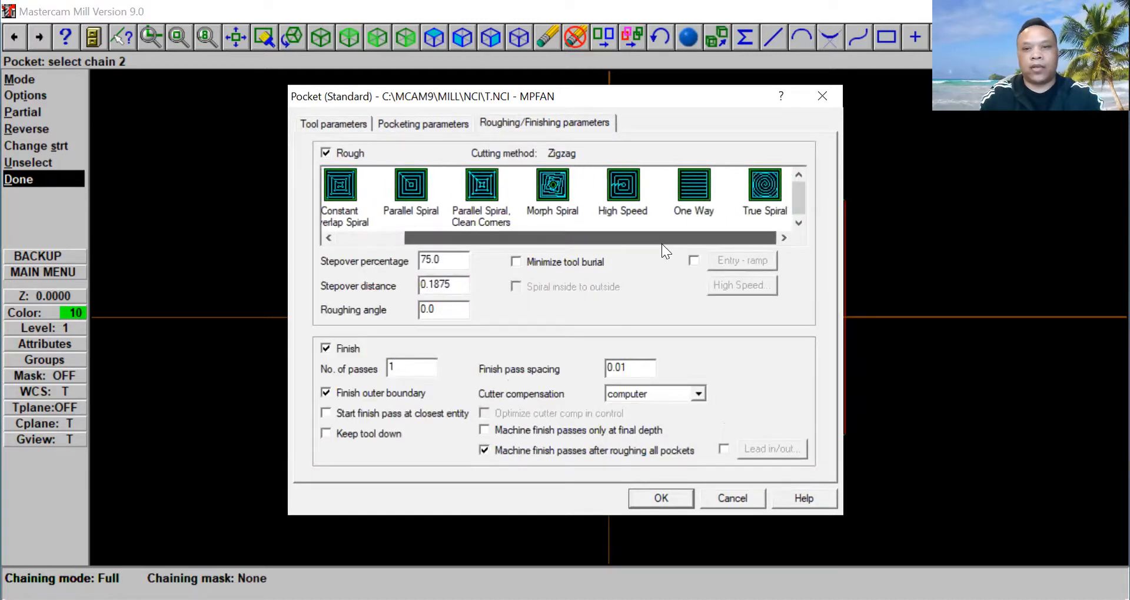
click(756, 184)
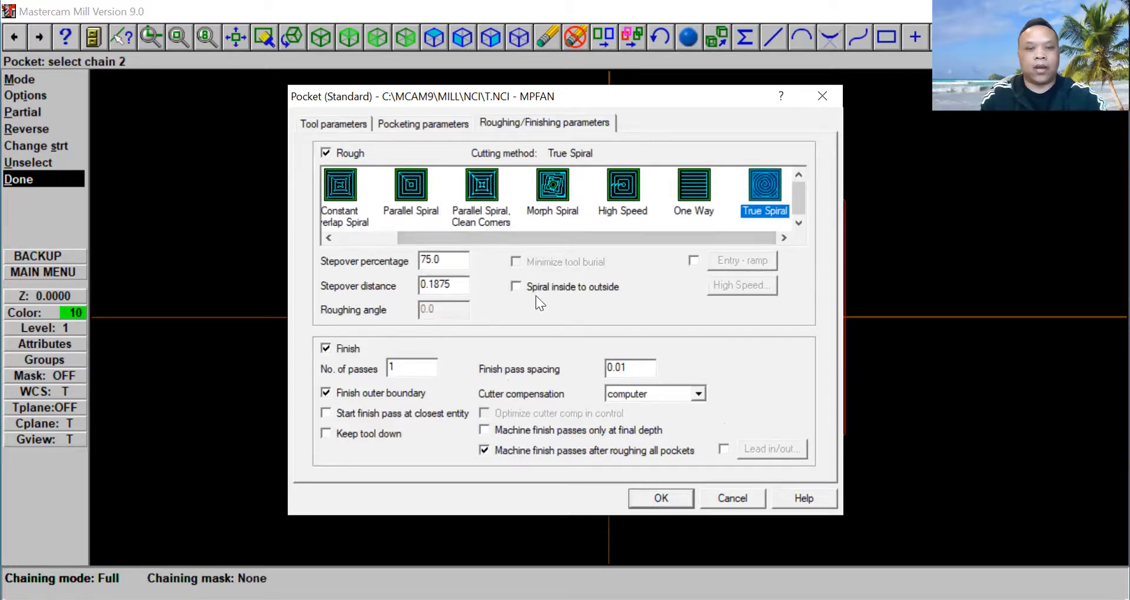
click(515, 287)
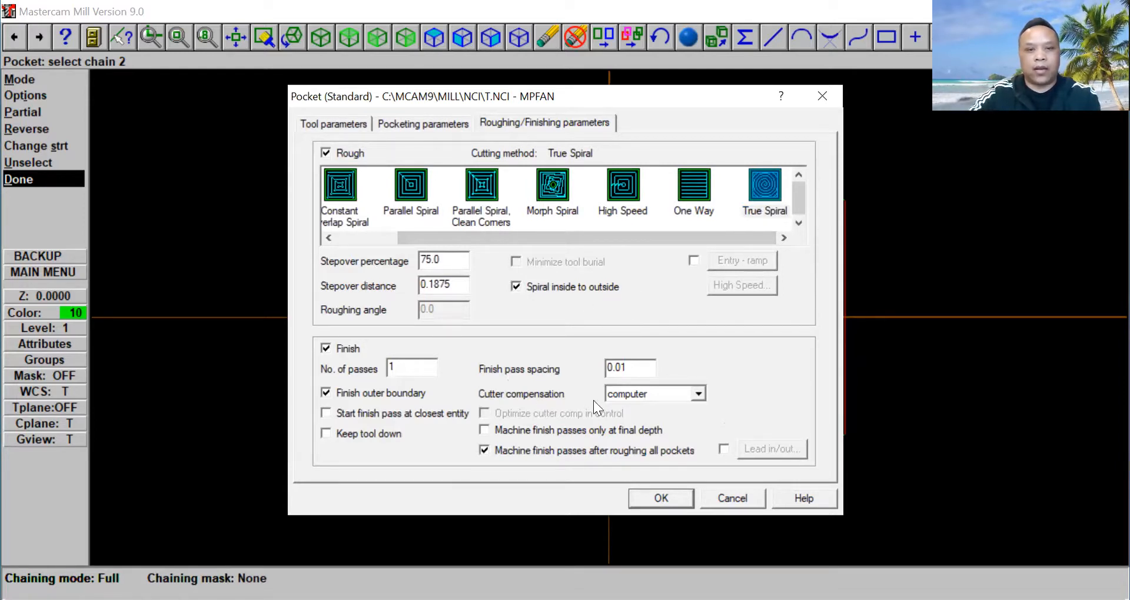
click(699, 393)
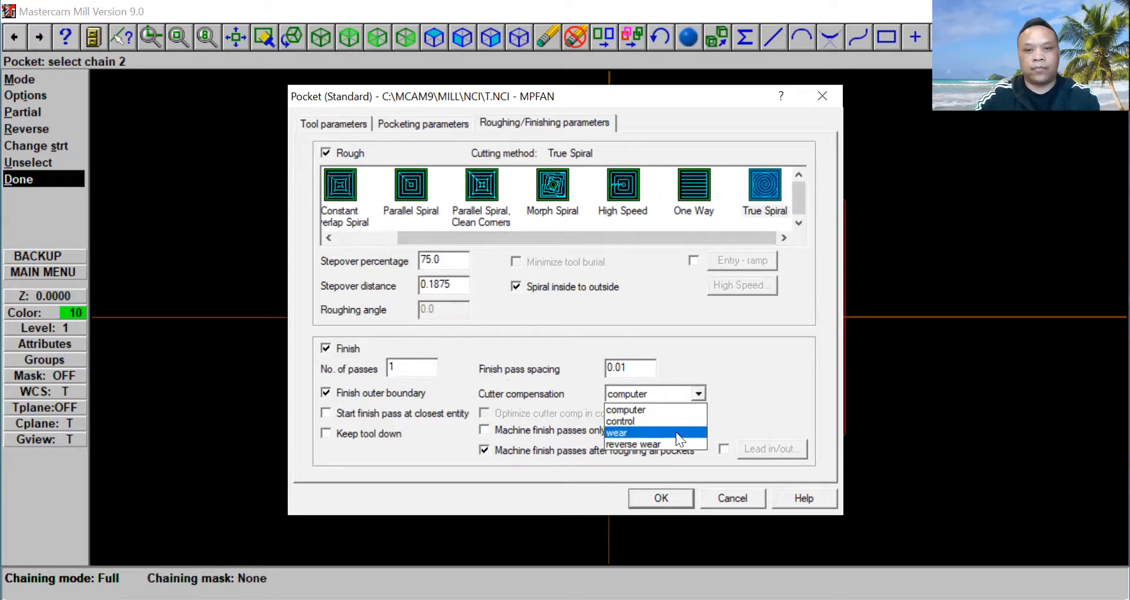
click(676, 432)
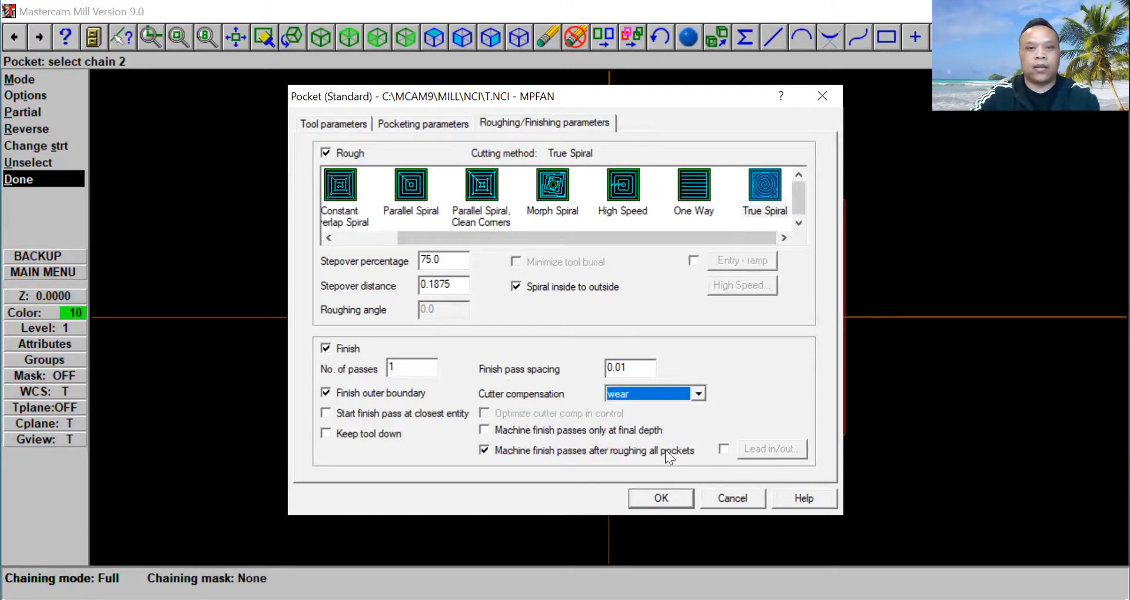
click(657, 498)
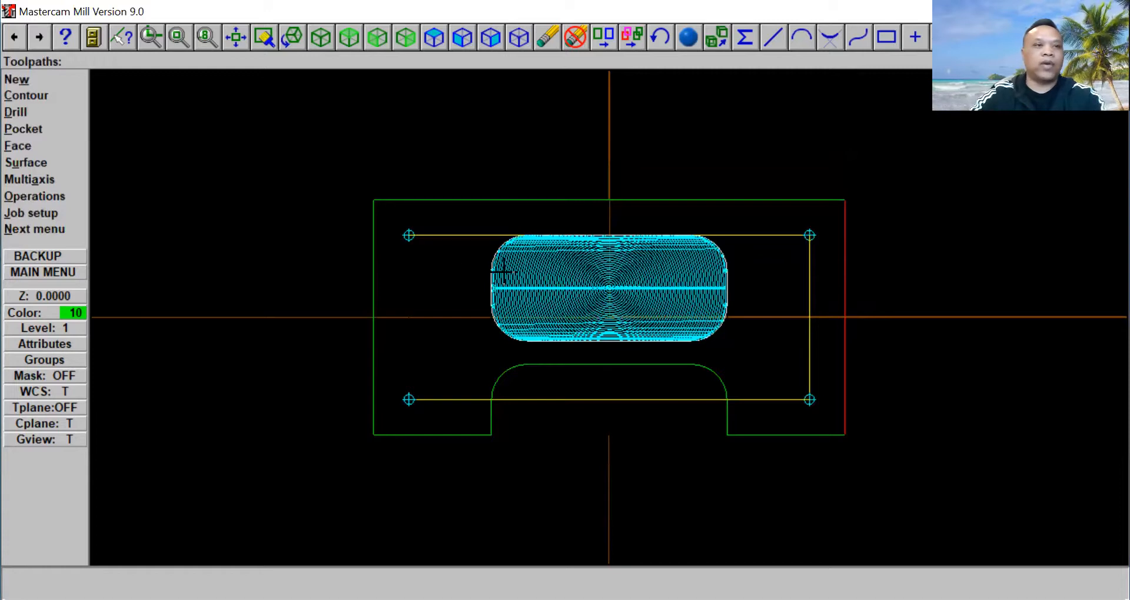
Start a contour toolpath using the plate's outer profile, including the bottom notch, as its chain.
click(35, 96)
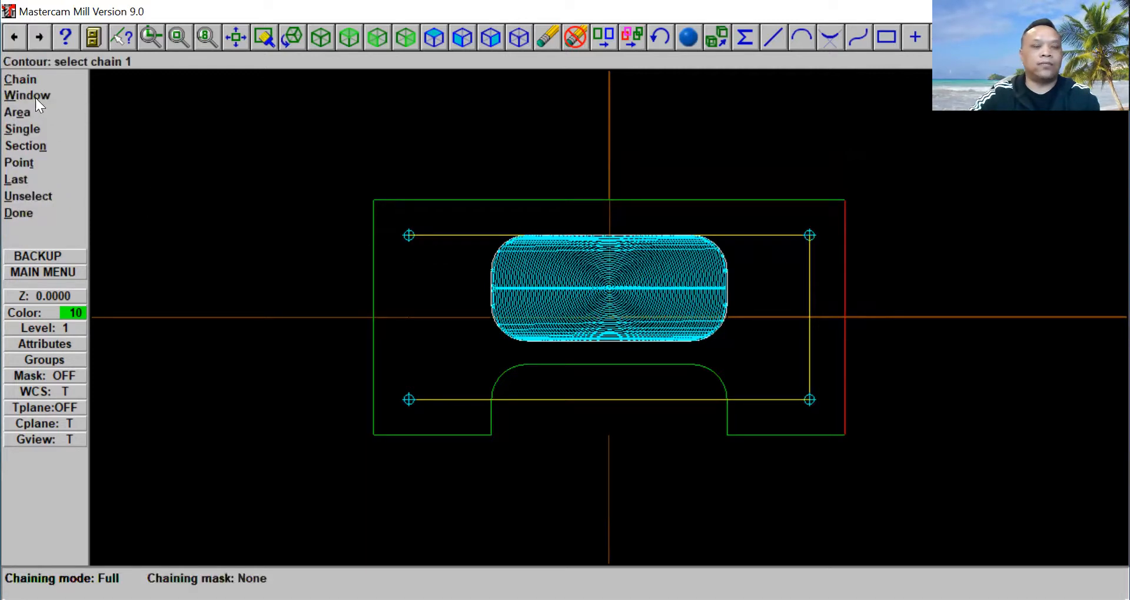
click(368, 422)
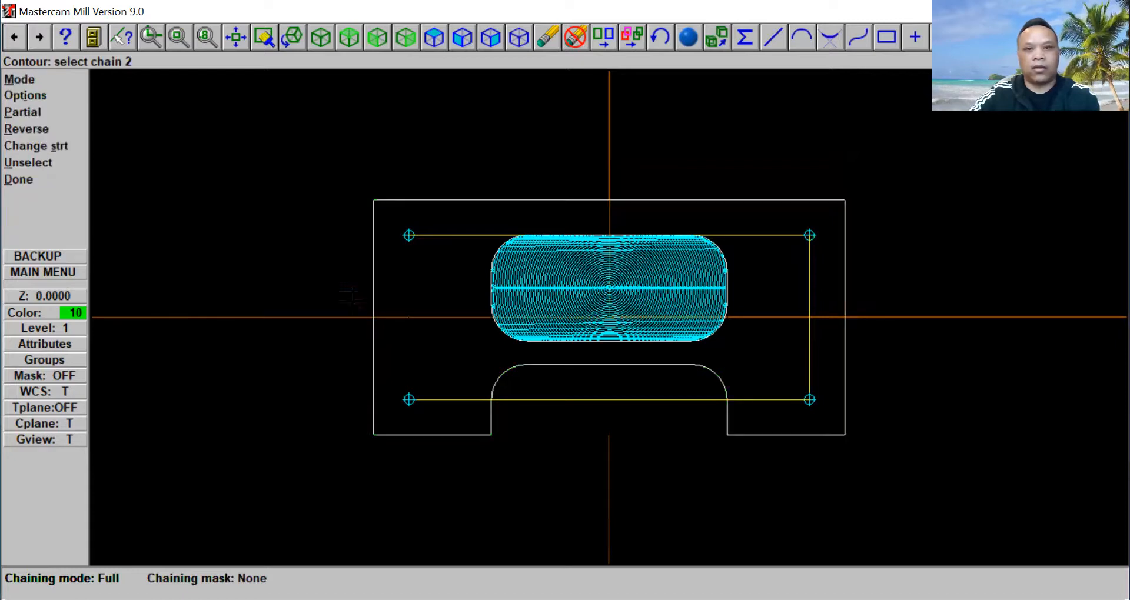
click(26, 181)
click(26, 180)
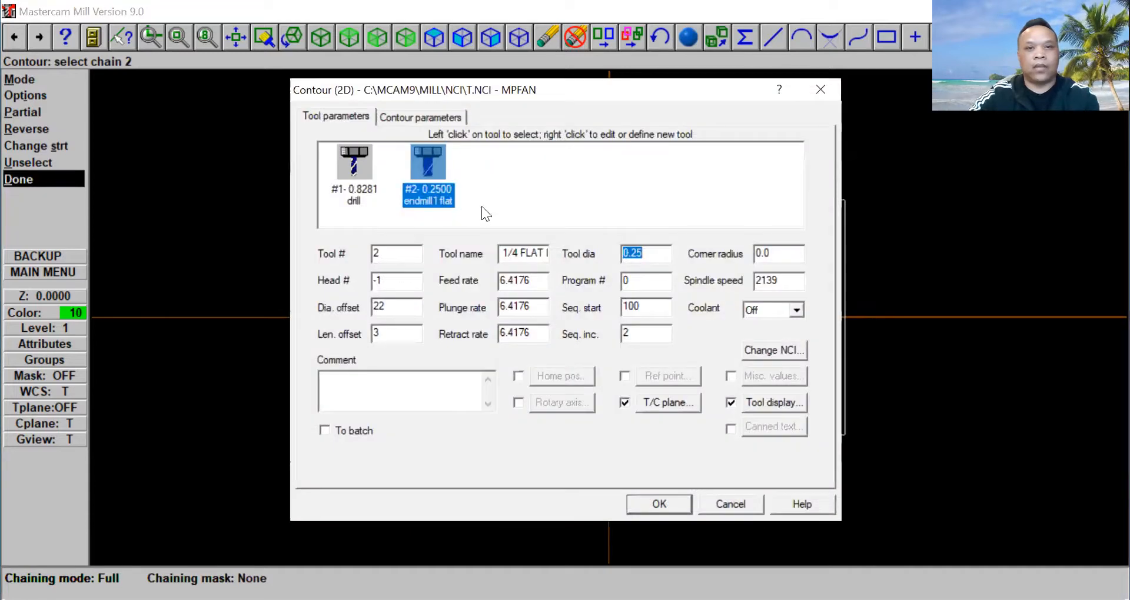
Load the 1/2 flat endmill from the tool library for the contour operation.
right_click(497, 154)
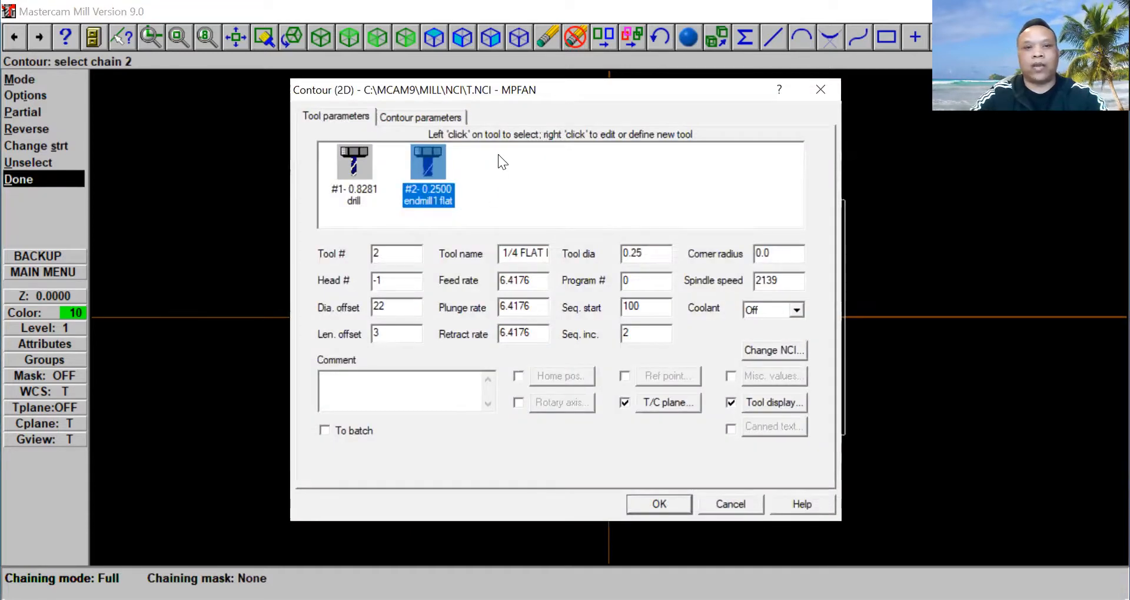
click(526, 166)
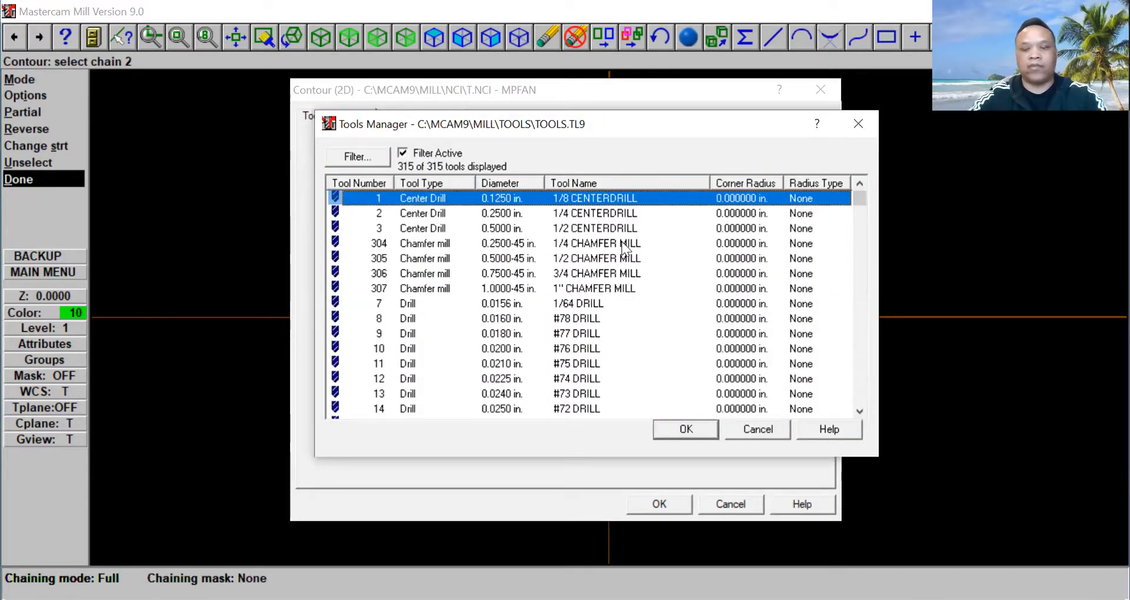
drag(860, 202, 866, 322)
click(565, 363)
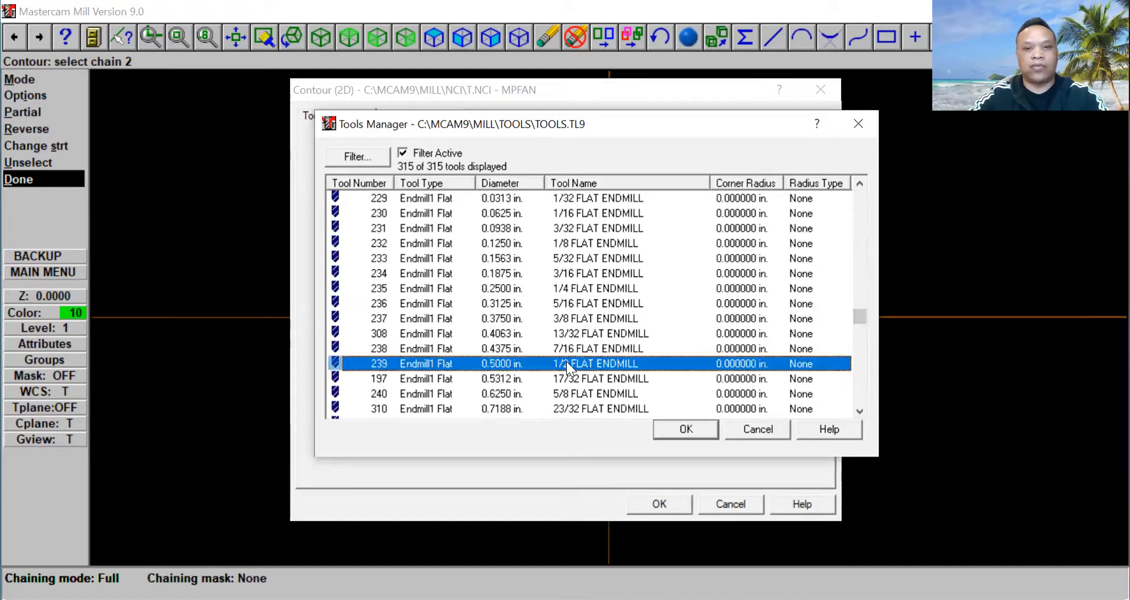
click(669, 427)
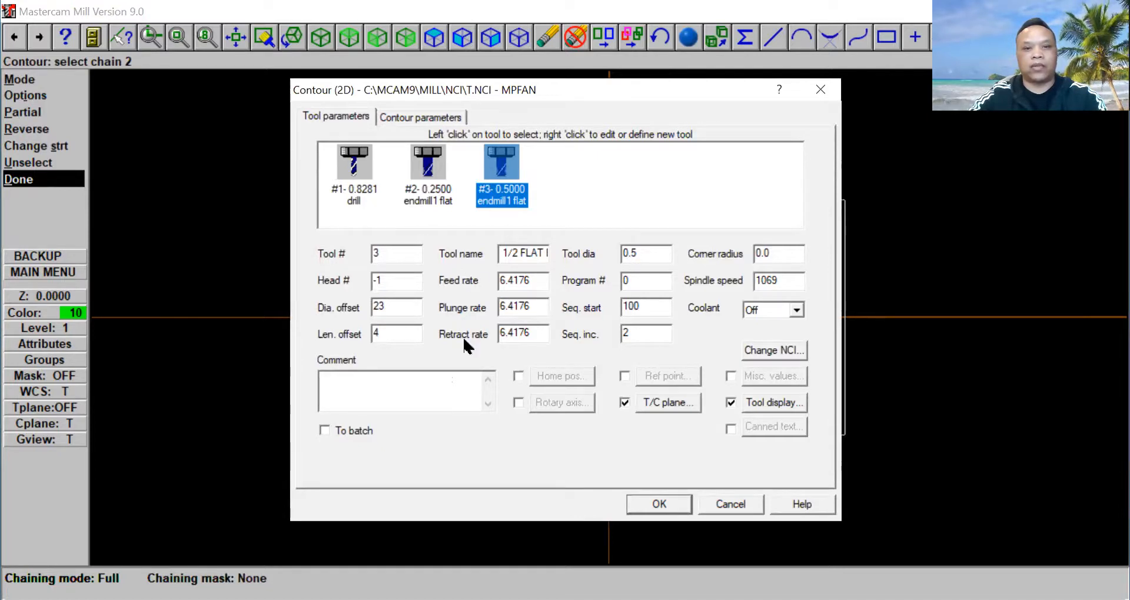
Set the feed, plunge and retract rates of the 1/2 flat endmill to 9.0 for the contour.
text(9.0)
key(Tab)
text(9.0)
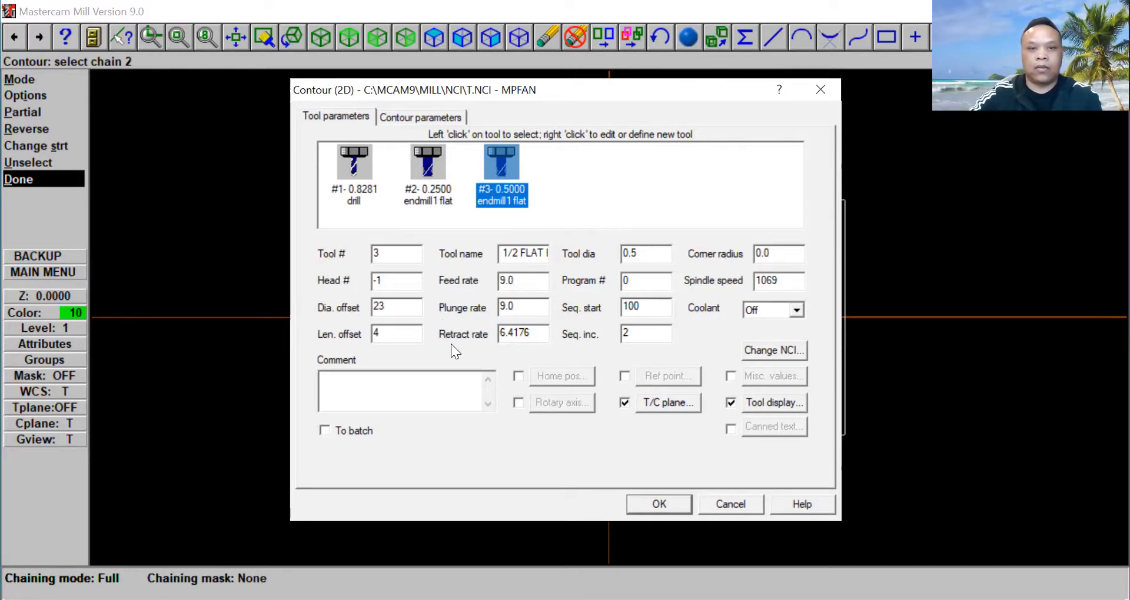
drag(532, 334, 446, 341)
text(9)
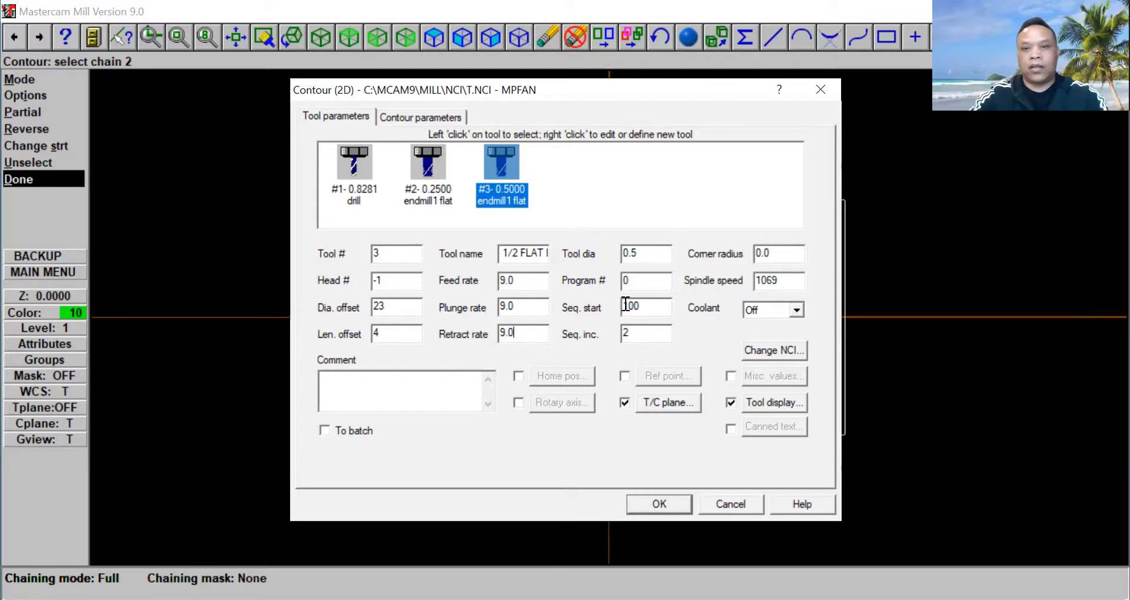
Set the contour operation's spindle speed to 2000 and its coolant to Flood.
drag(786, 276, 695, 306)
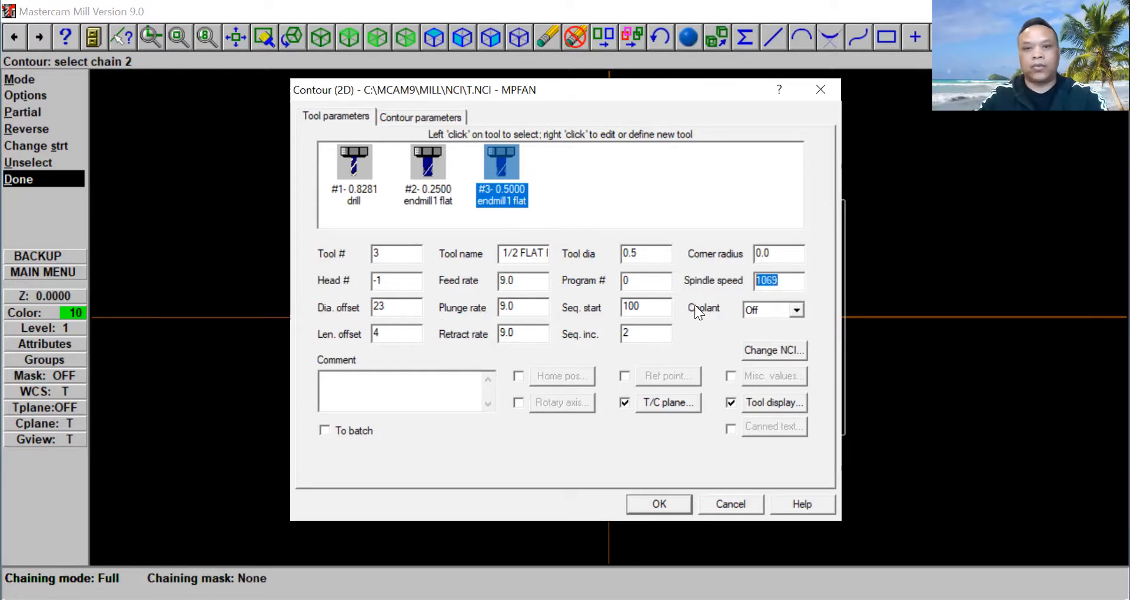
text(2000)
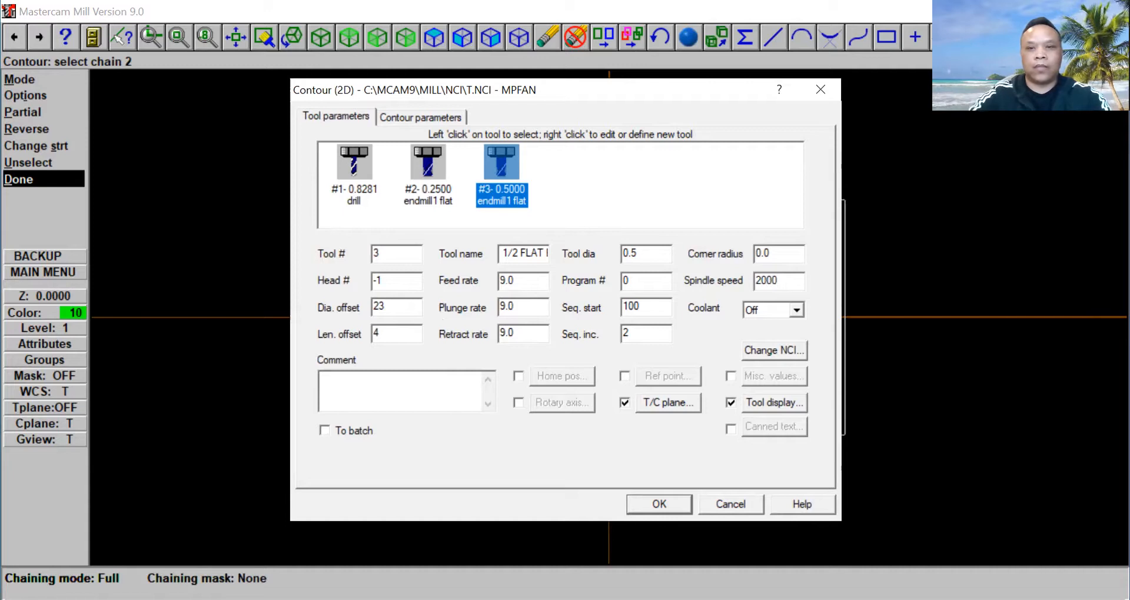
click(796, 310)
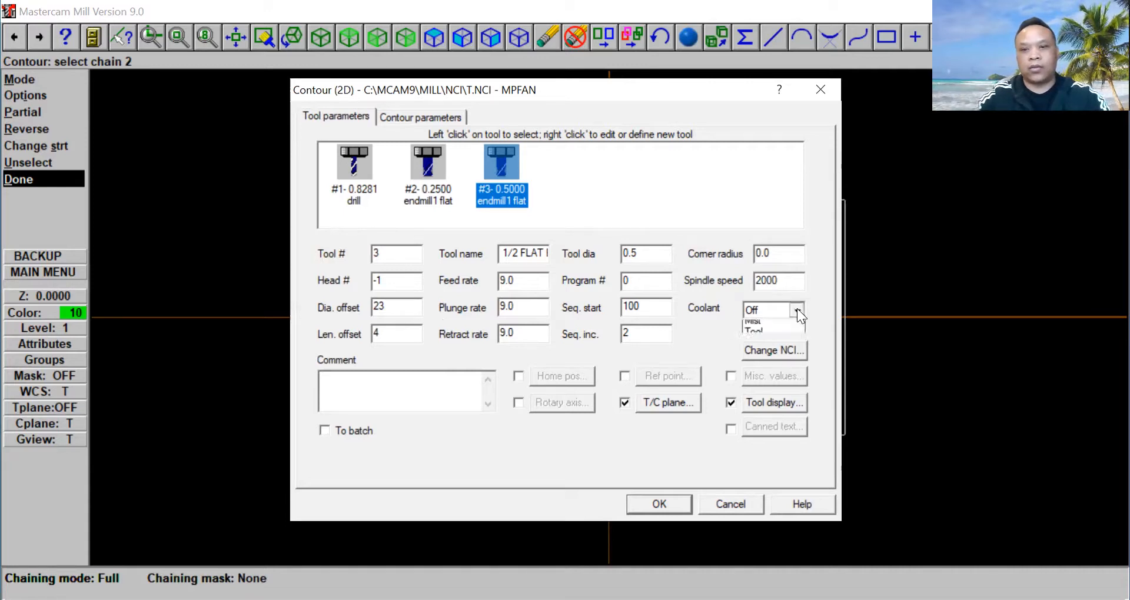
click(787, 333)
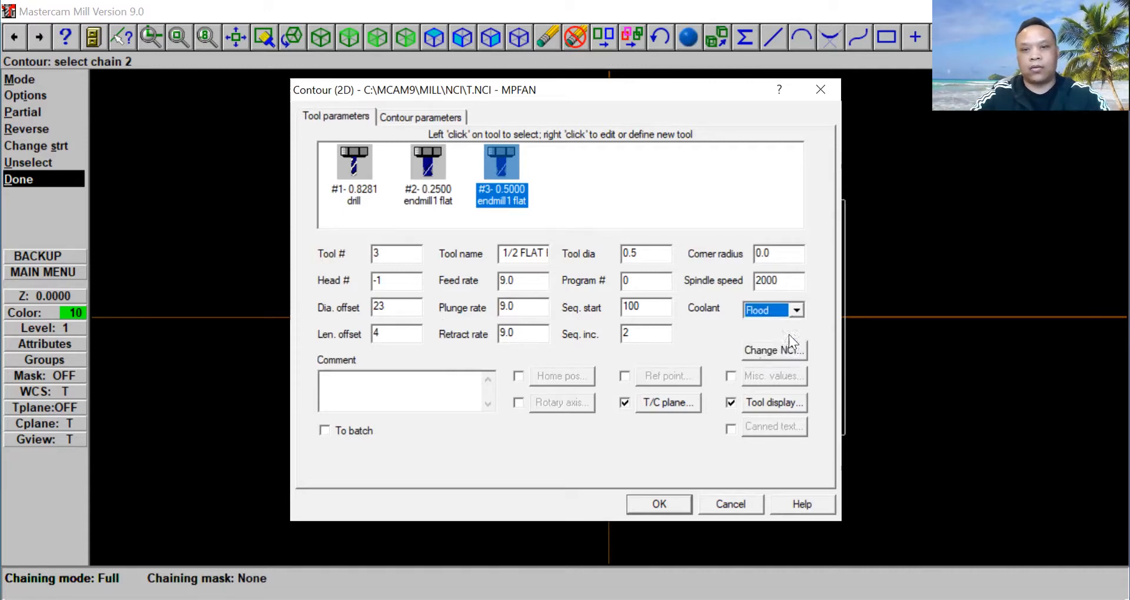
Enter the comment FINISH PATH for the contour operation and open its contour parameters.
click(342, 383)
text(FINISH PATH)
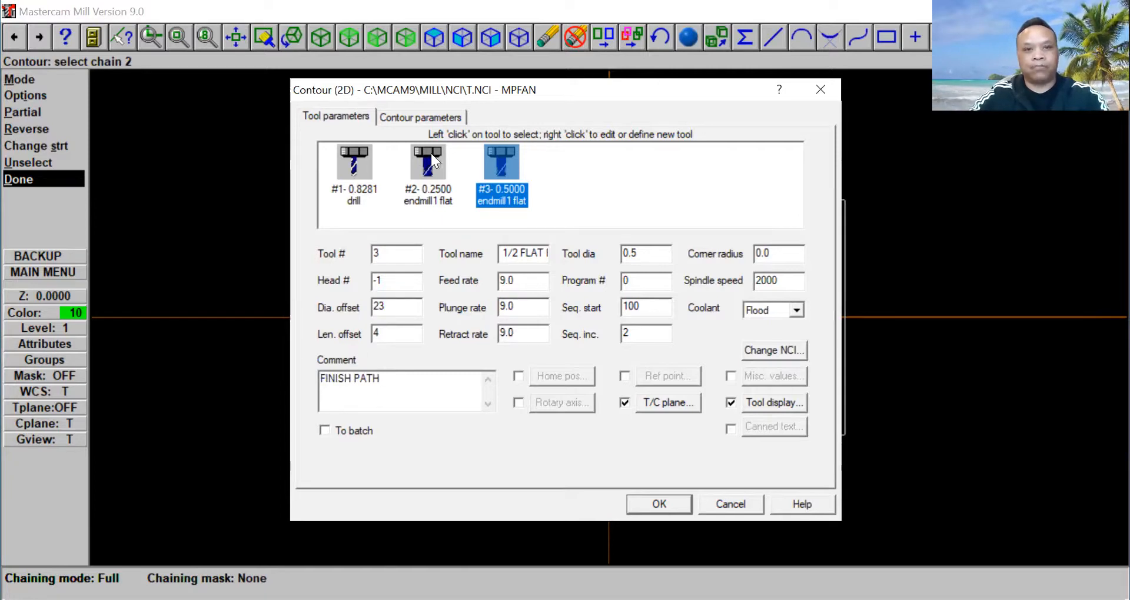
click(420, 116)
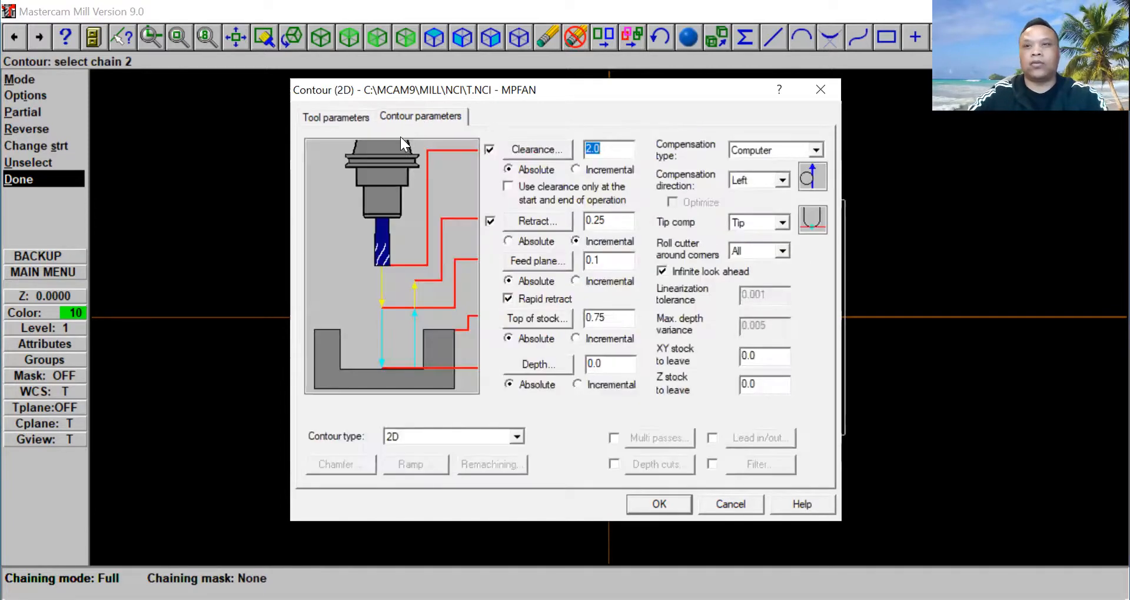
Set the contour depth to -0.75 and tip compensation to Center, and generate the outer contour toolpath.
drag(618, 366, 553, 380)
text(-.75)
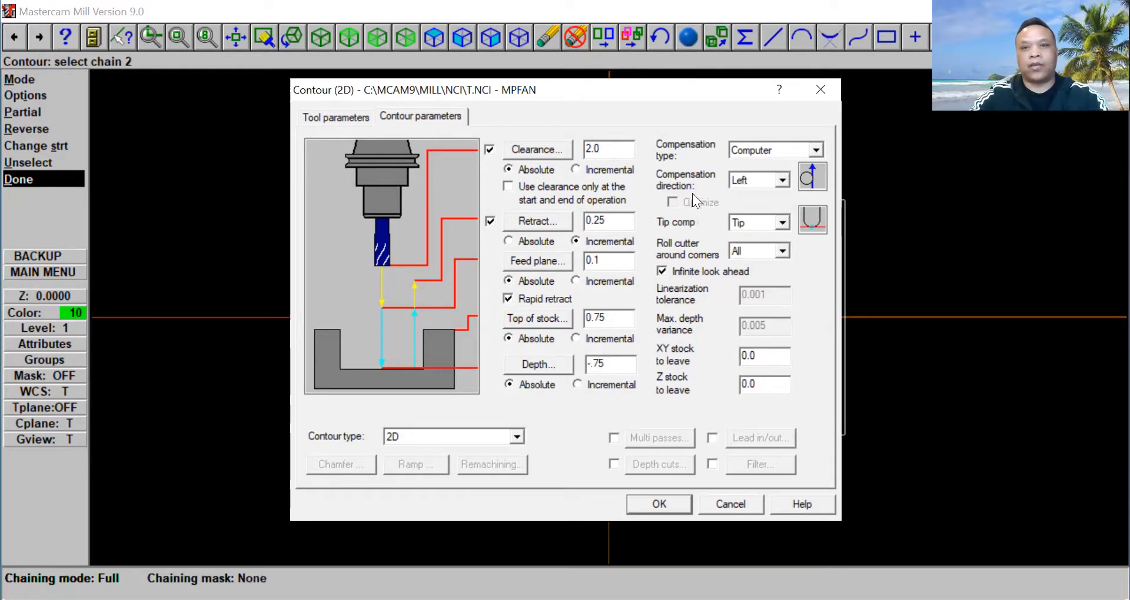
click(783, 224)
click(776, 234)
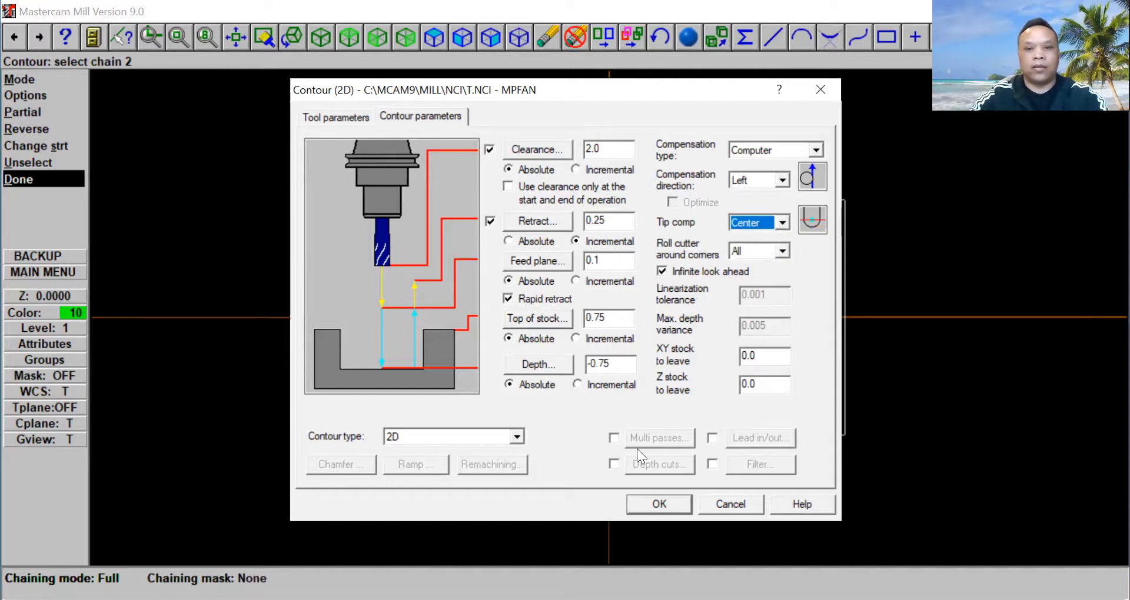
click(640, 501)
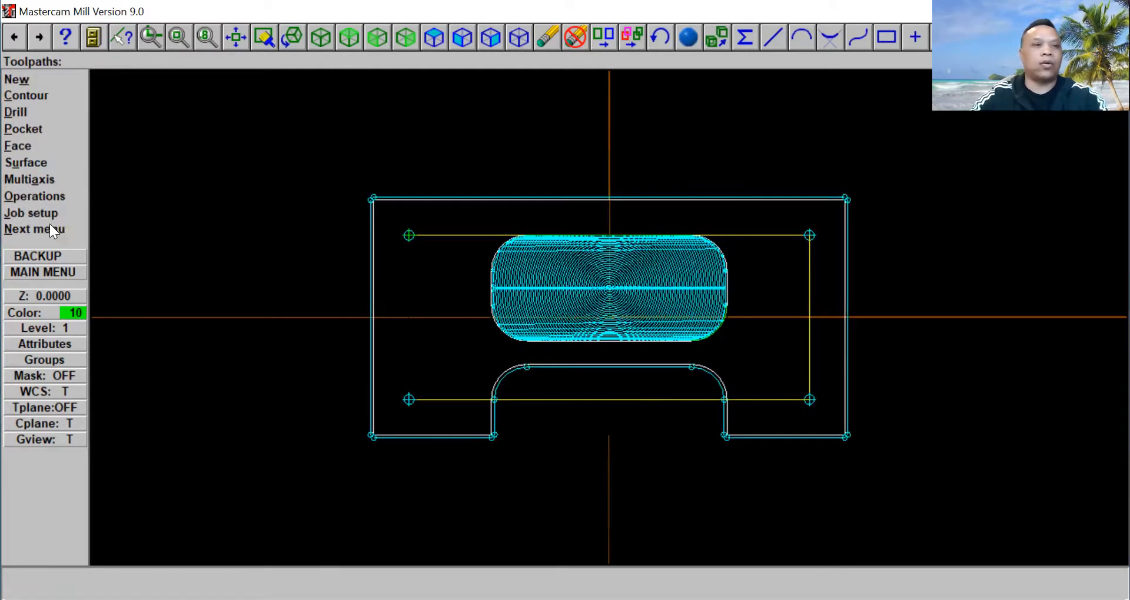
Verify the drilling, pocket and contour operations together in a solid machining simulation, then return to the toolpath geometry.
click(50, 198)
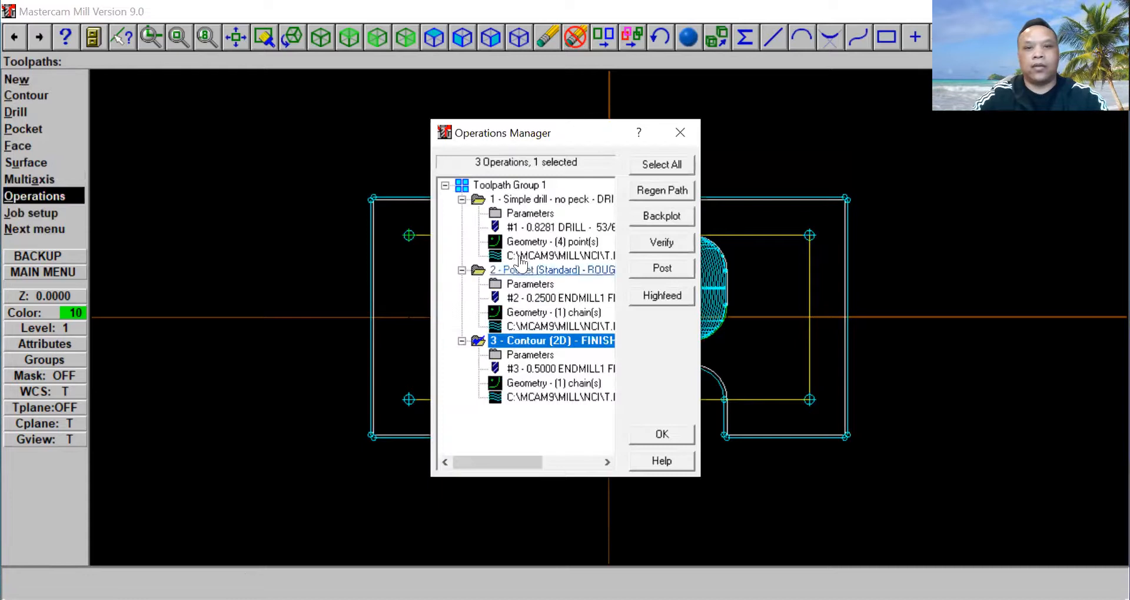
click(645, 164)
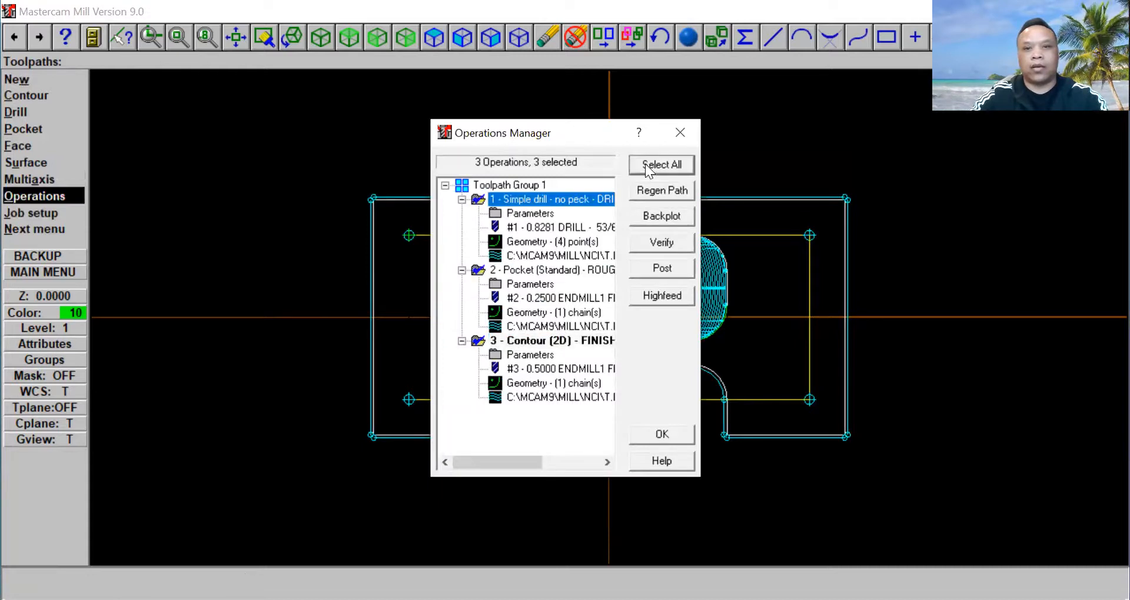
click(658, 243)
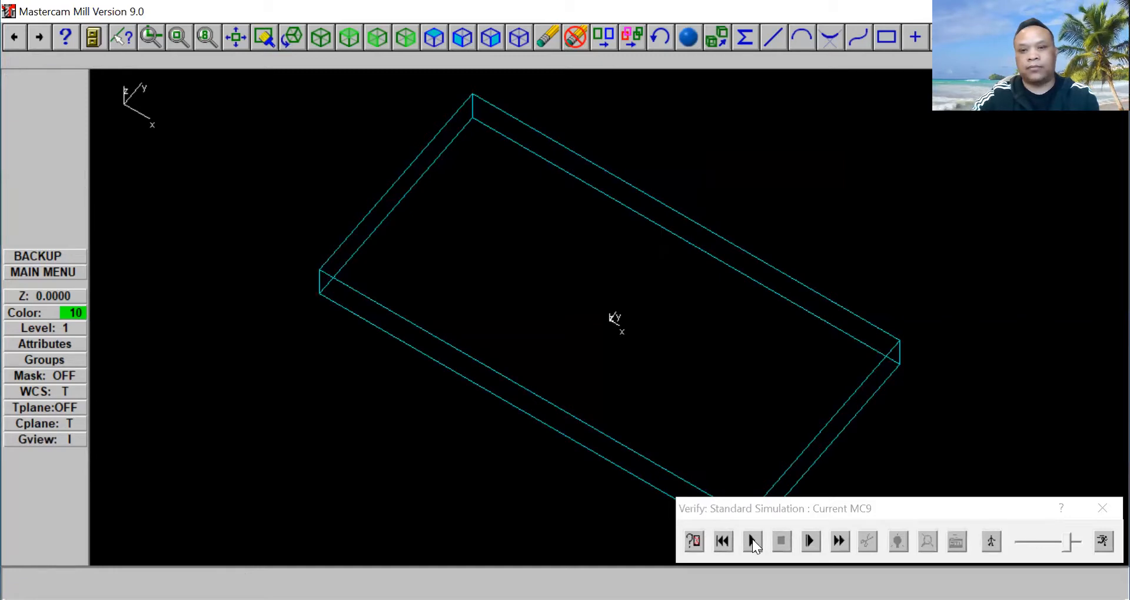
click(752, 539)
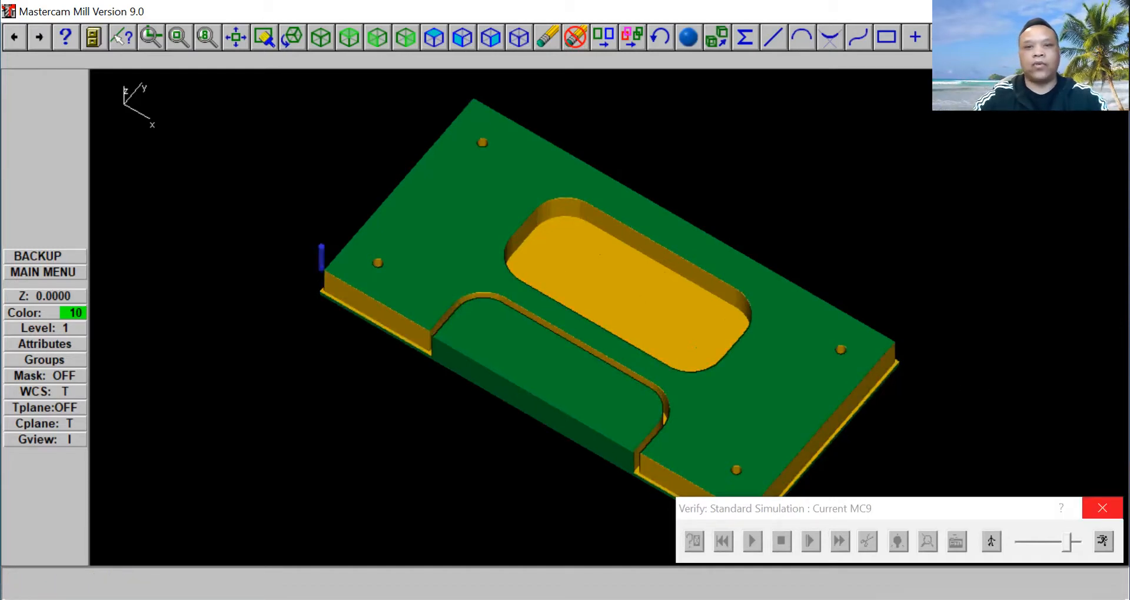
click(1102, 508)
click(679, 134)
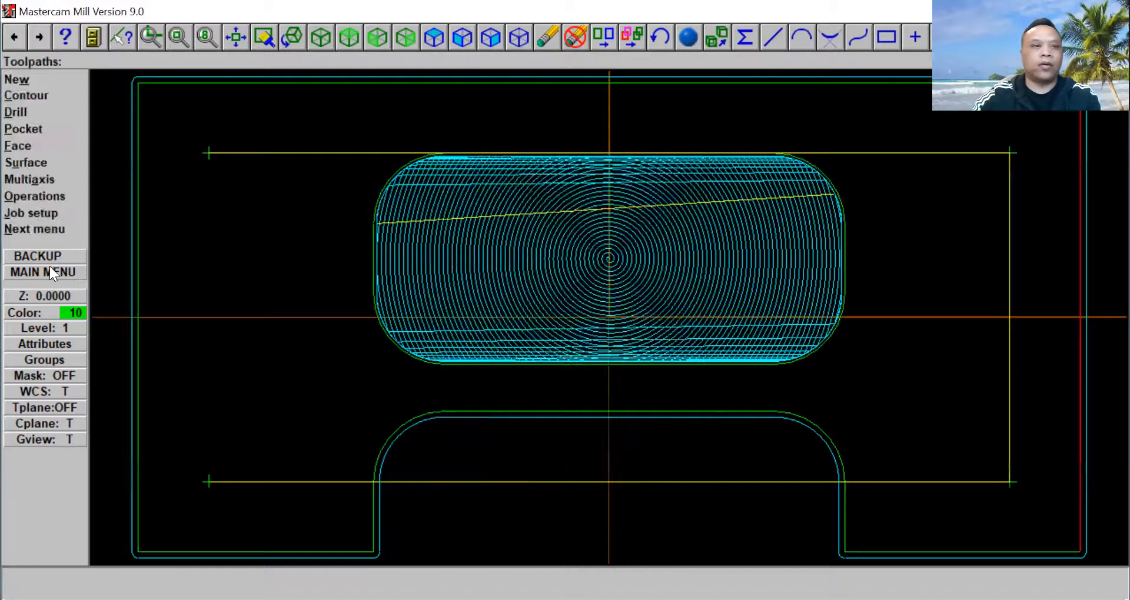
Open the job setup and enter a stock size of 40 in Y and 20 in X.
click(44, 213)
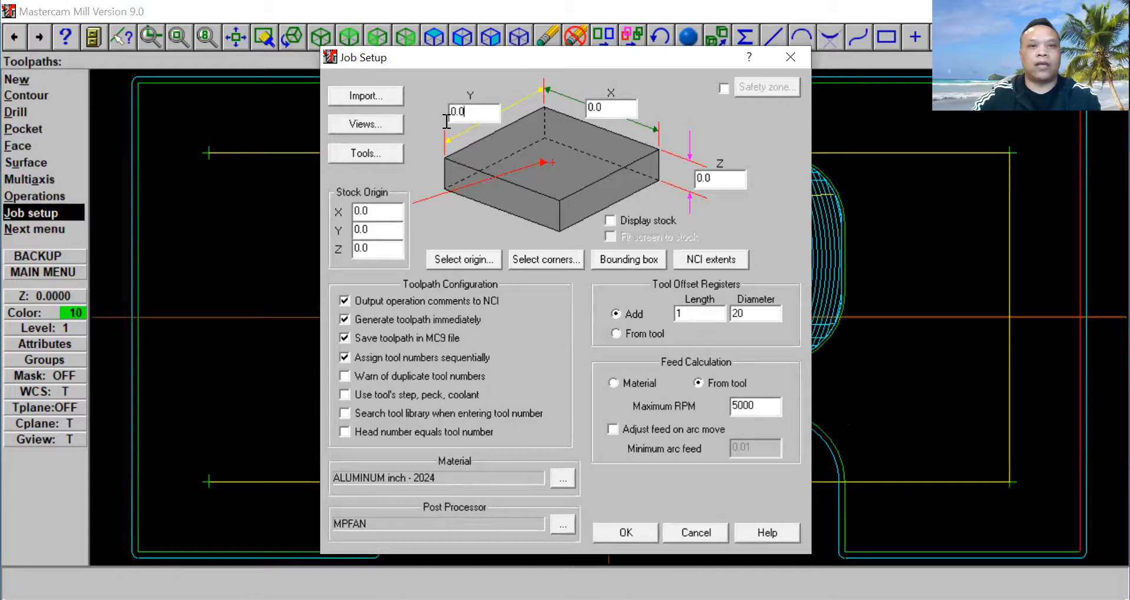
text(4)
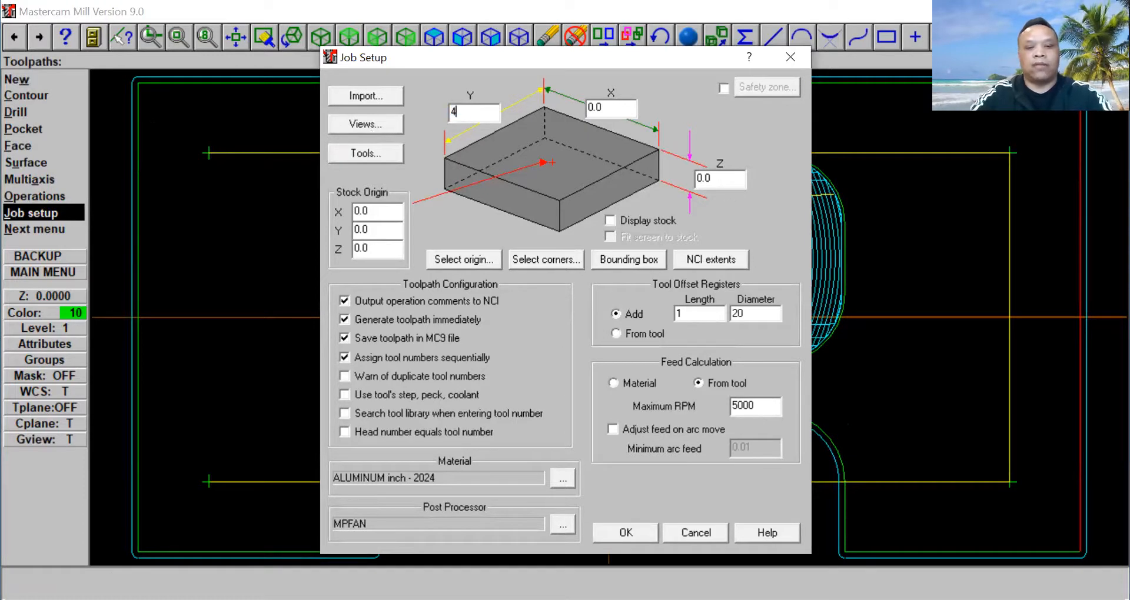
text(0)
key(Tab)
text(20)
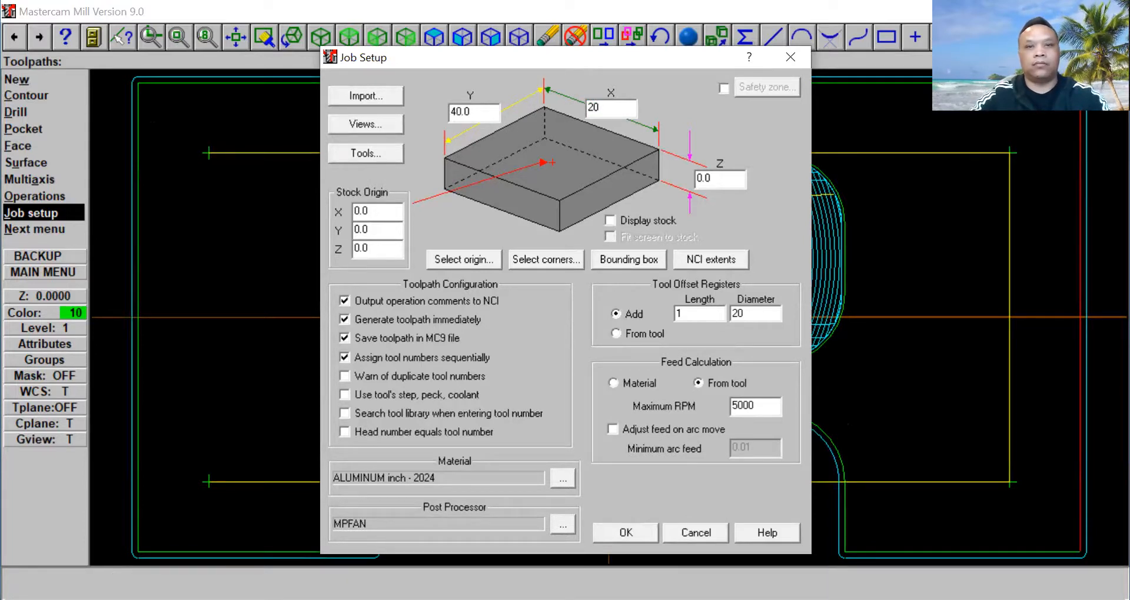
Set the stock size to 20 in Y, 40 in X and 10 in Z, and turn on the stock display.
click(491, 111)
text(20)
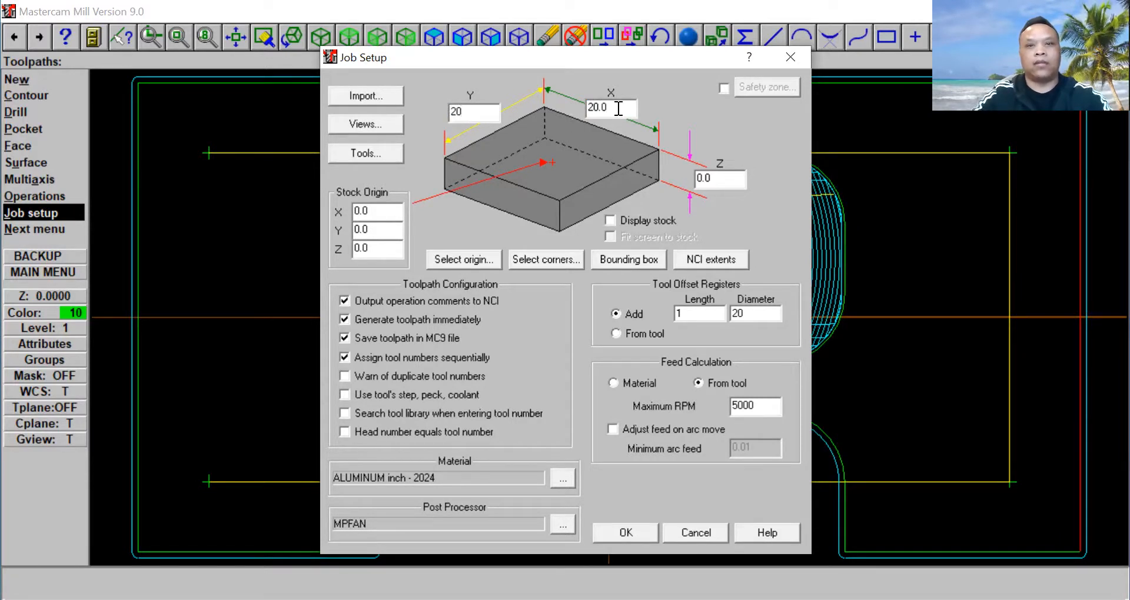
key(Tab)
text(40)
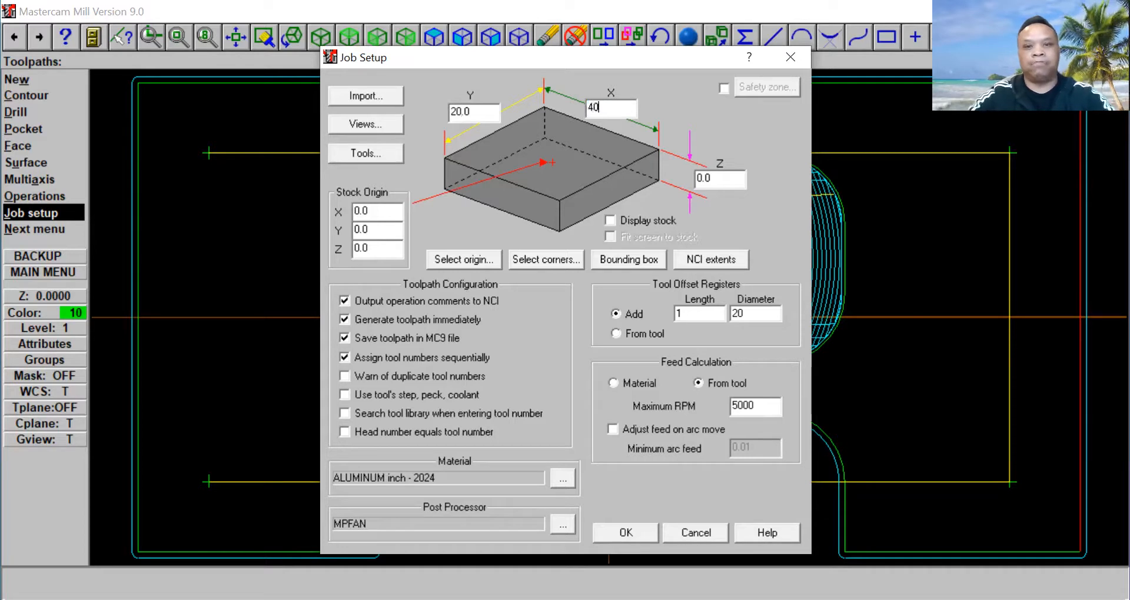
key(Tab)
text(10)
click(611, 220)
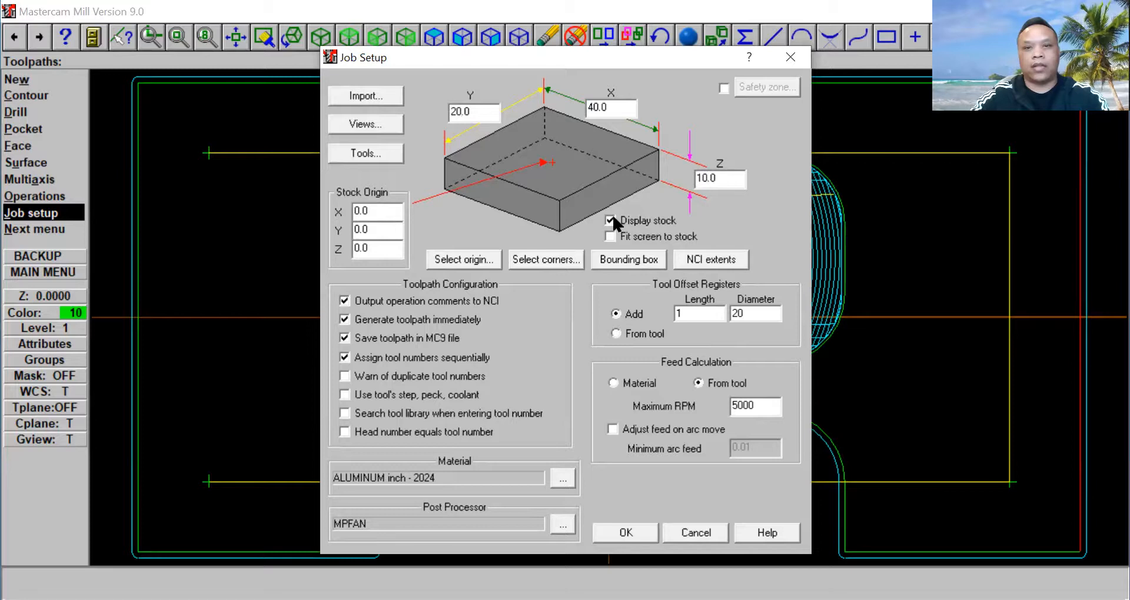
click(618, 537)
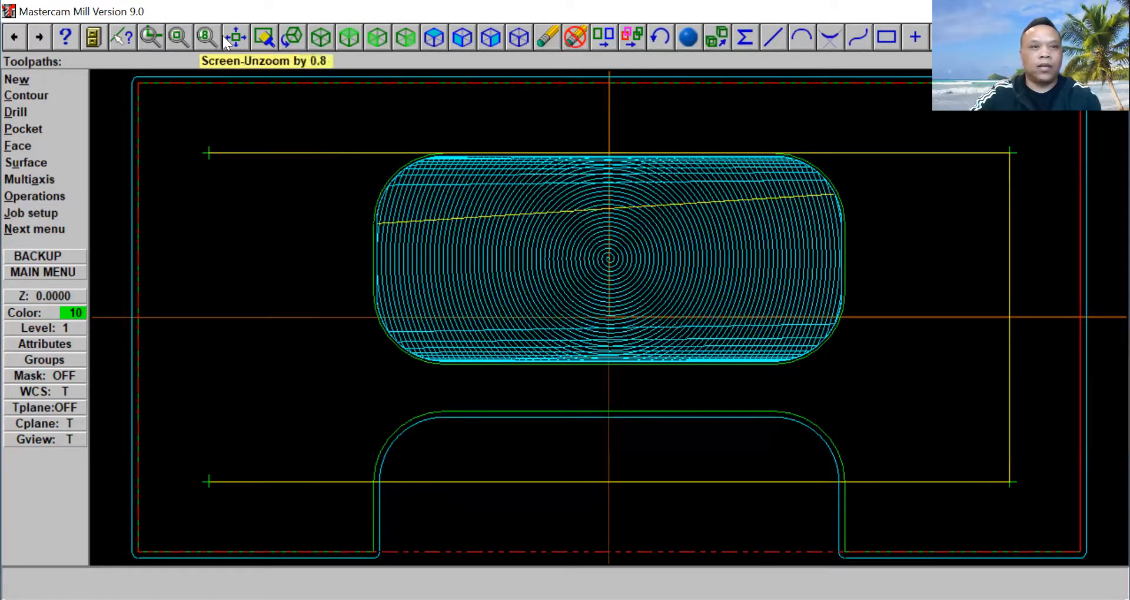
Examine the stock boundary around the part and its toolpaths from a tilted 3D view using Dynamic Spin.
click(174, 37)
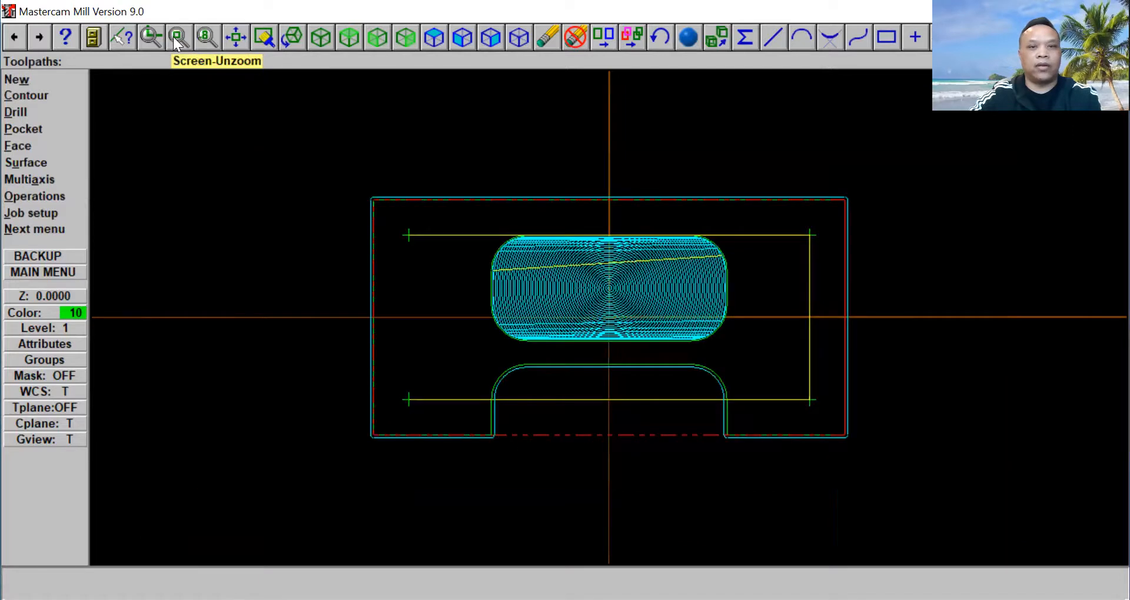
right_click(370, 293)
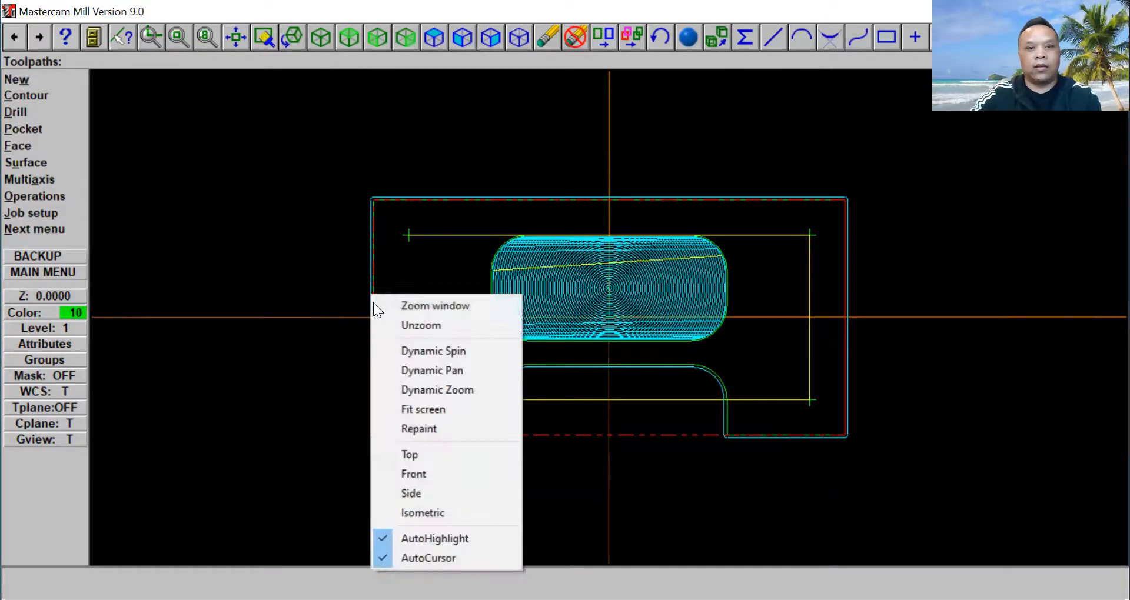
click(417, 349)
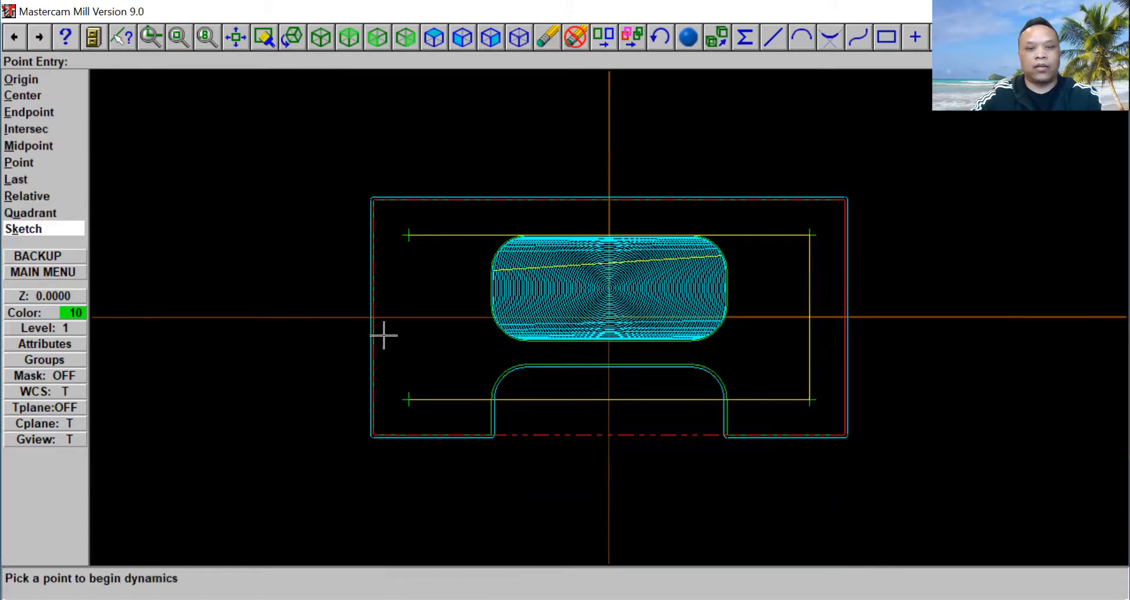
click(370, 318)
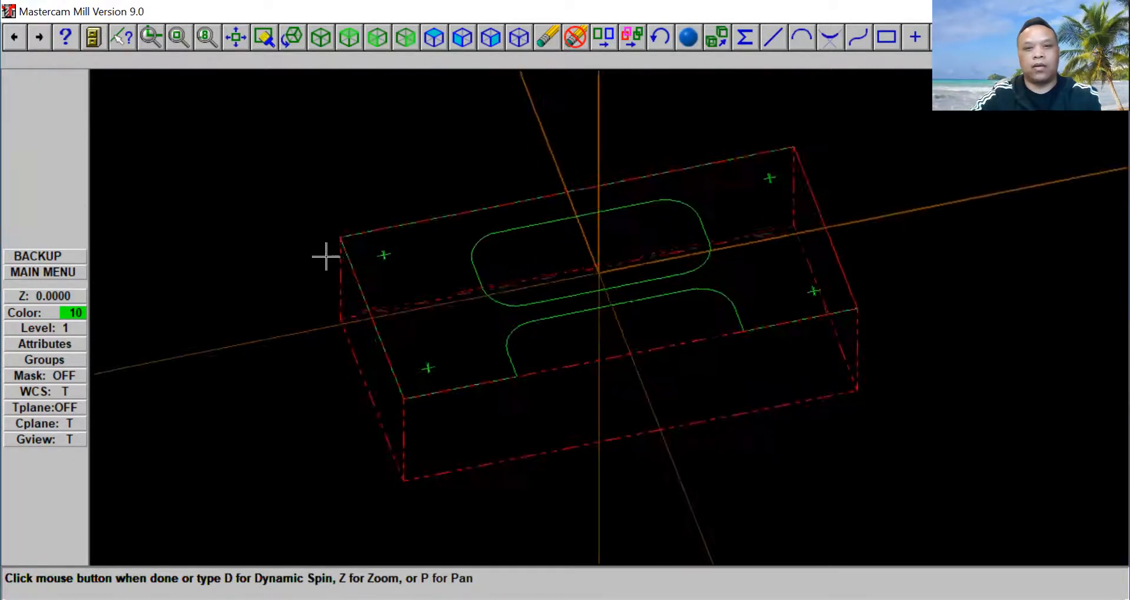
click(321, 256)
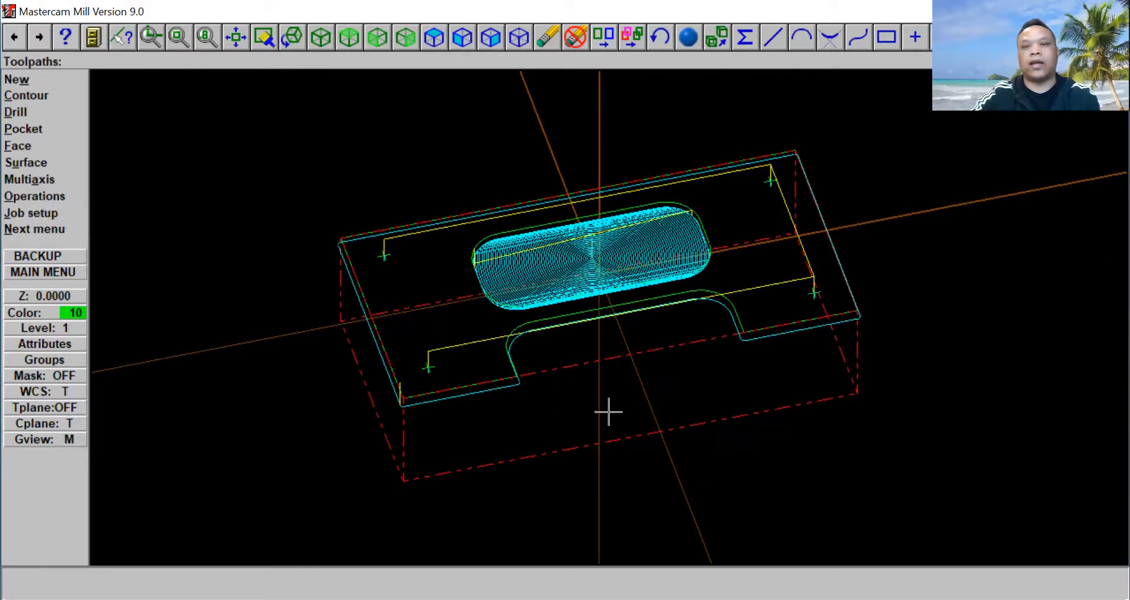